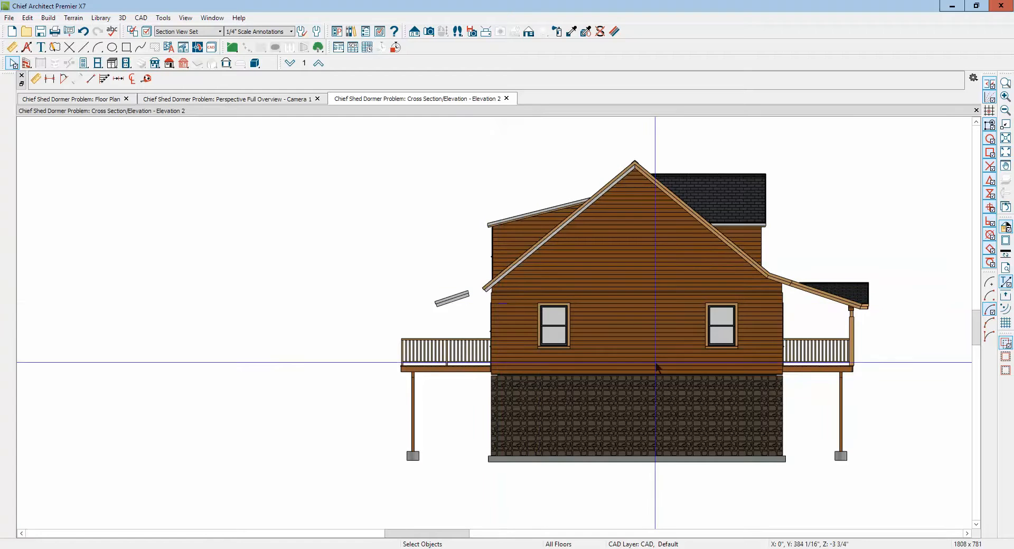
- Try to join the upper edge of the rear deck's roof plane to the main roof plane in the perspective view, and undo it
{"action": "key", "text": "ctrl+Tab"}
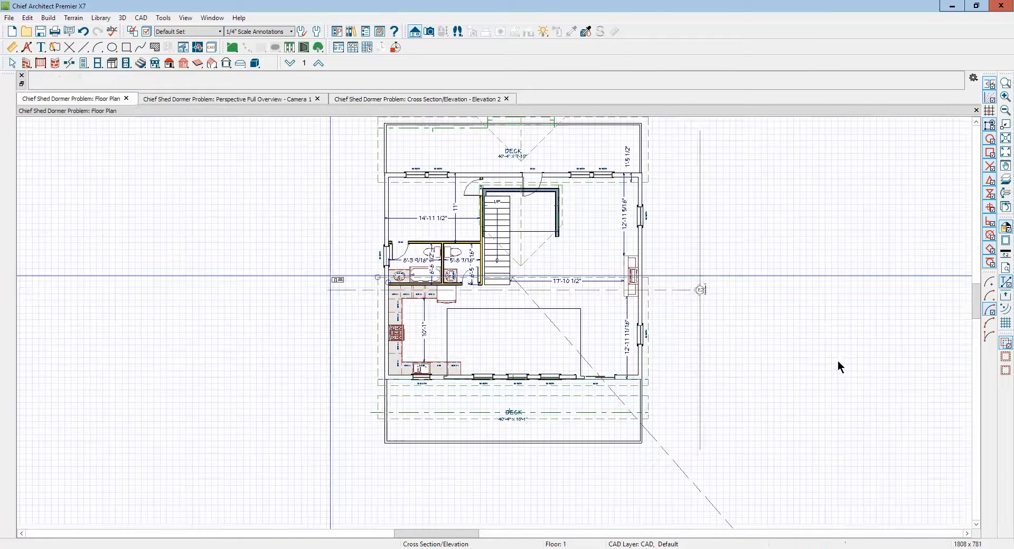
{"action": "key", "text": "ctrl+Tab"}
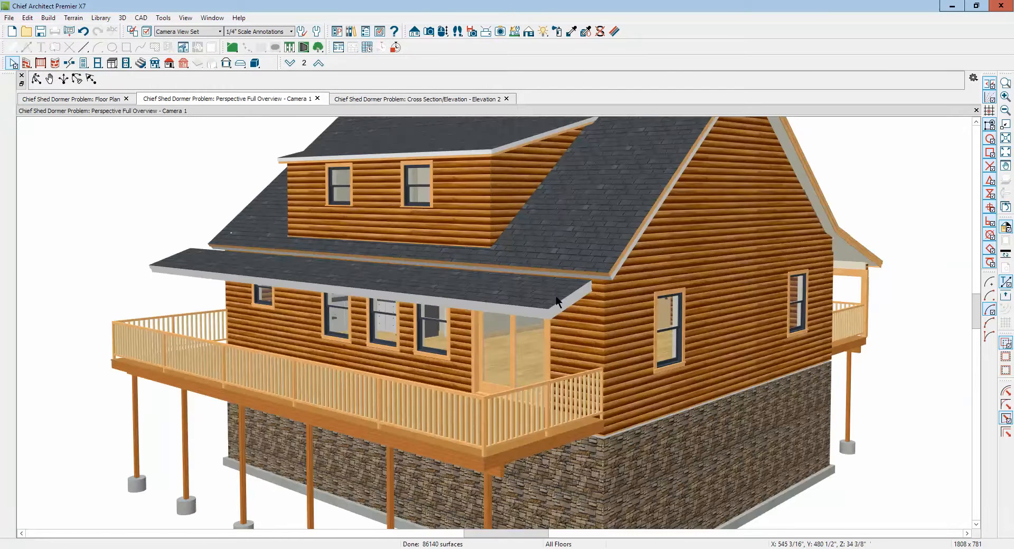
{"action": "right_click", "coordinate": [553, 291]}
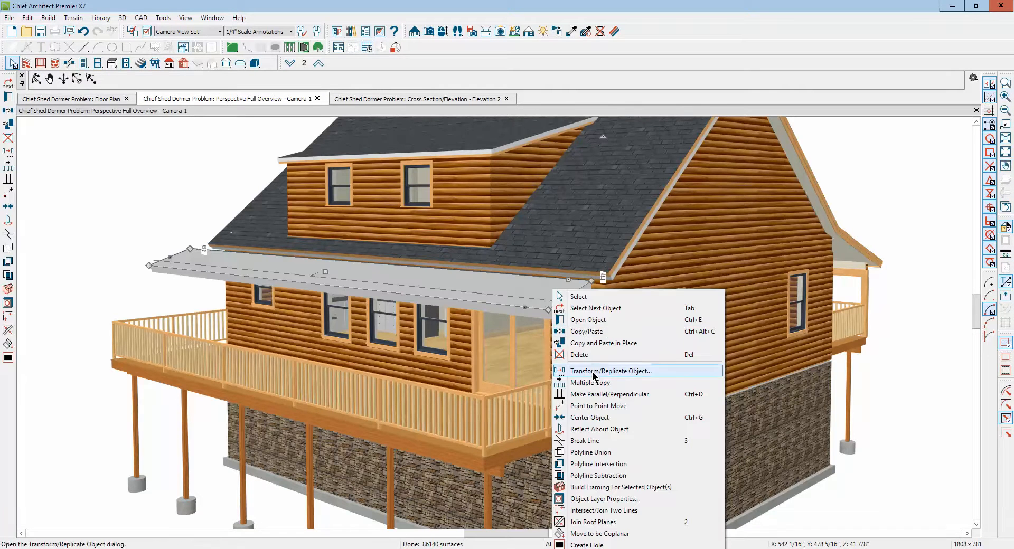
{"action": "left_click", "coordinate": [587, 522]}
{"action": "left_click", "coordinate": [547, 275]}
{"action": "left_click", "coordinate": [556, 274]}
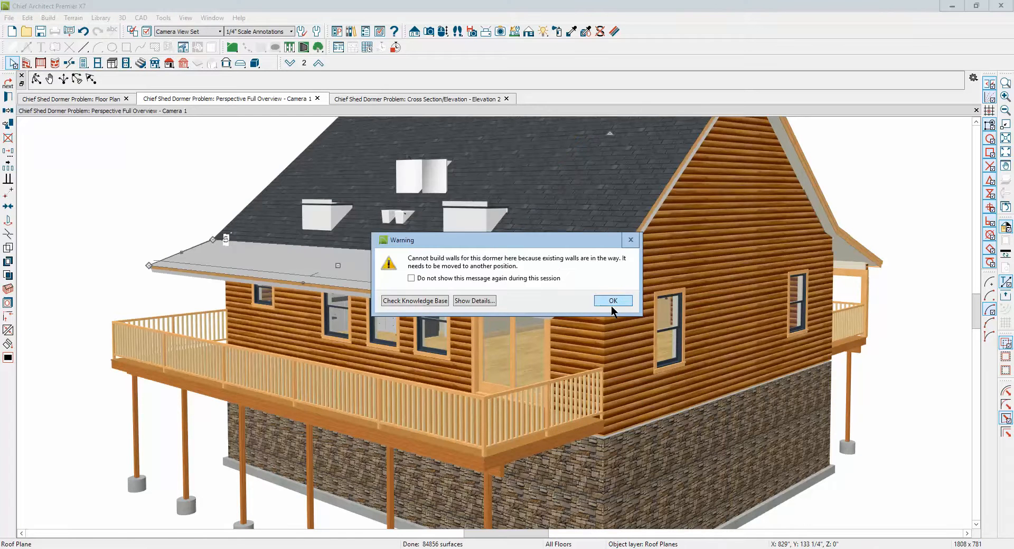
{"action": "left_click", "coordinate": [611, 303]}
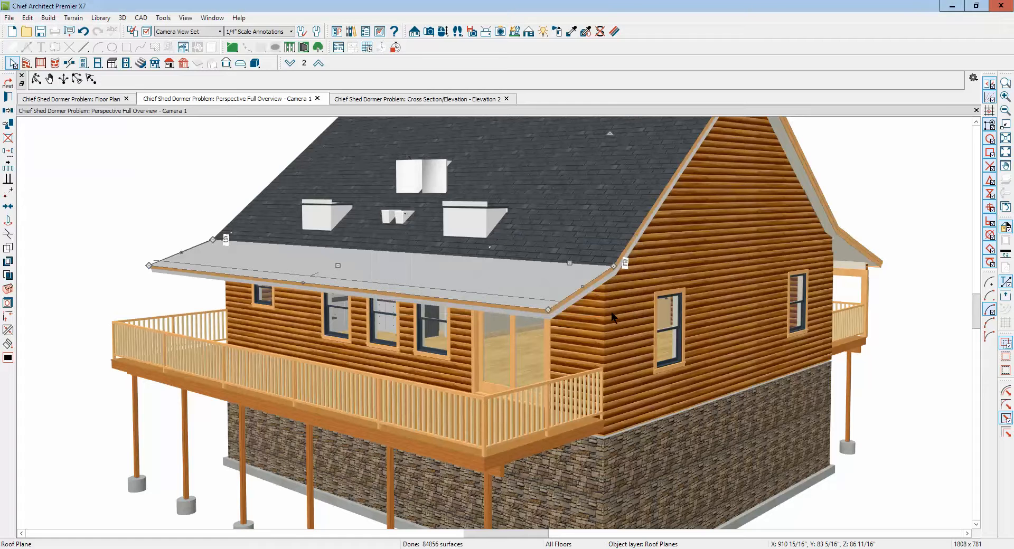
{"action": "key", "text": "ctrl+z"}
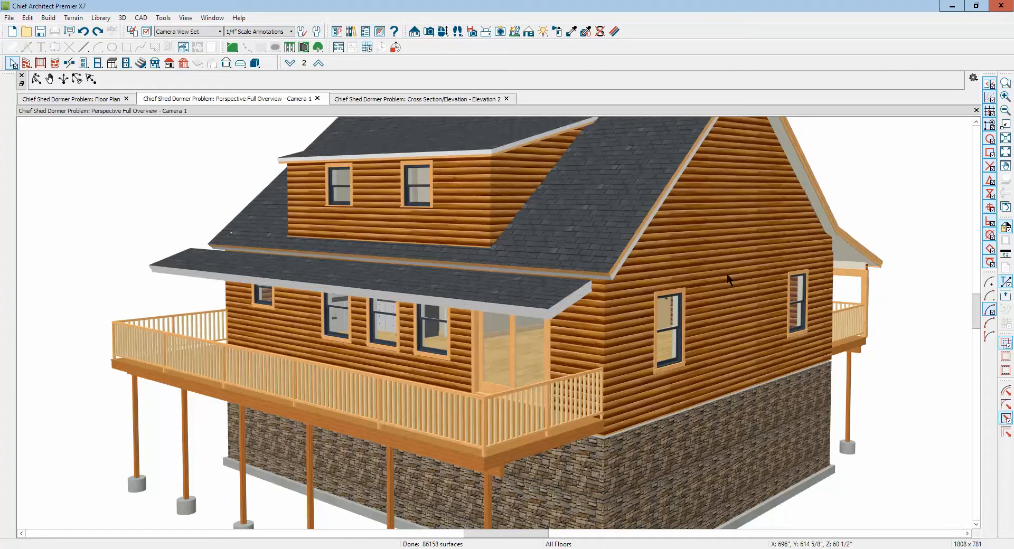
- Measure the vertical clearances above both decks in the elevation view, from the deck surface up to porch roof level
{"action": "key", "text": "ctrl+Tab"}
{"action": "scroll", "coordinate": [838, 361], "scroll_direction": "up", "scroll_amount": 3}
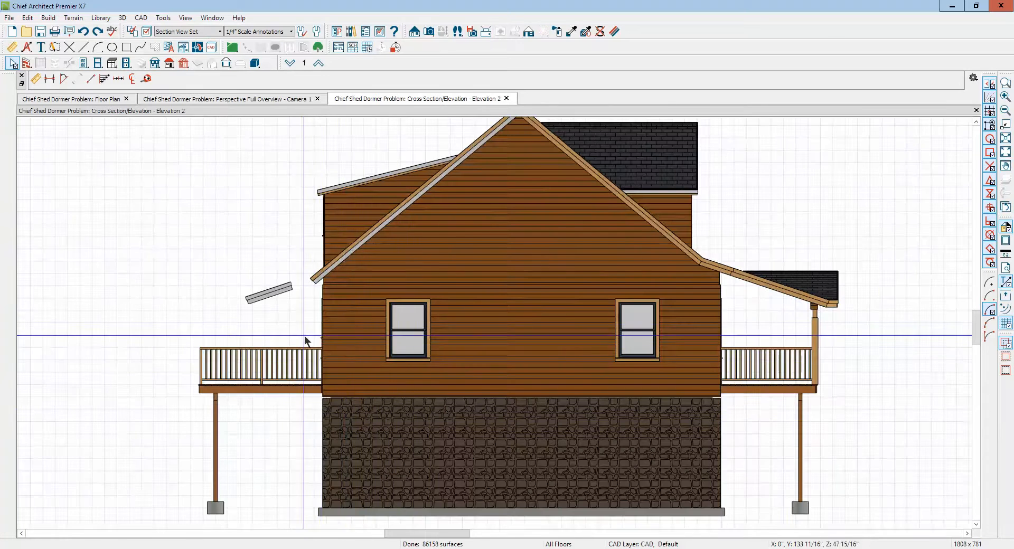
{"action": "scroll", "coordinate": [296, 312], "scroll_direction": "up", "scroll_amount": 1}
{"action": "left_click", "coordinate": [307, 275]}
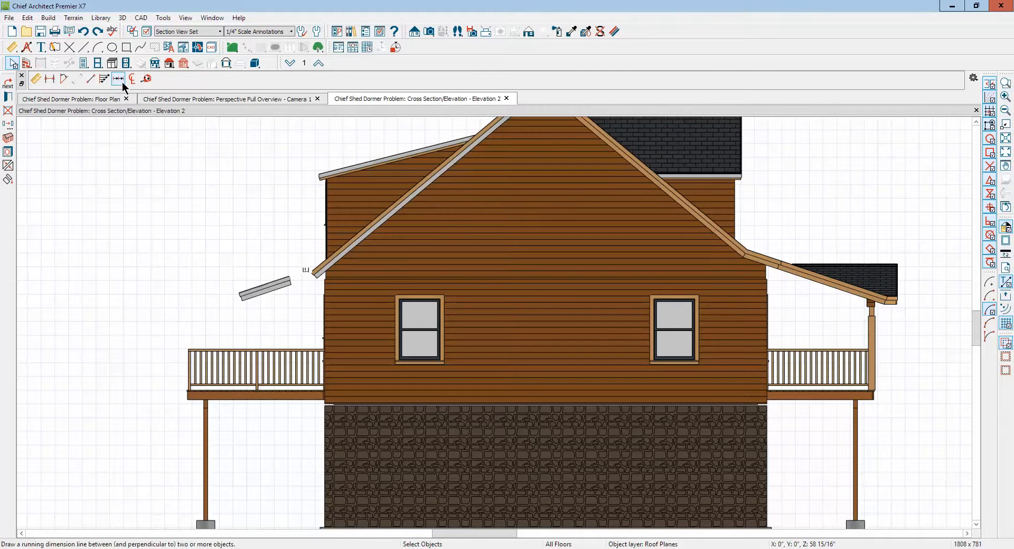
{"action": "left_click", "coordinate": [146, 78]}
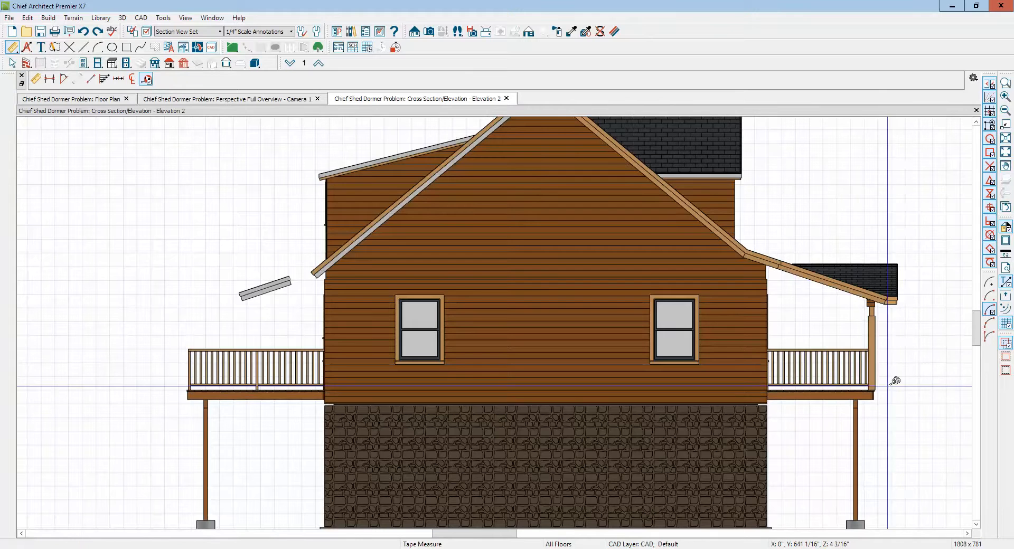
{"action": "left_click_drag", "start_coordinate": [866, 390], "coordinate": [864, 294]}
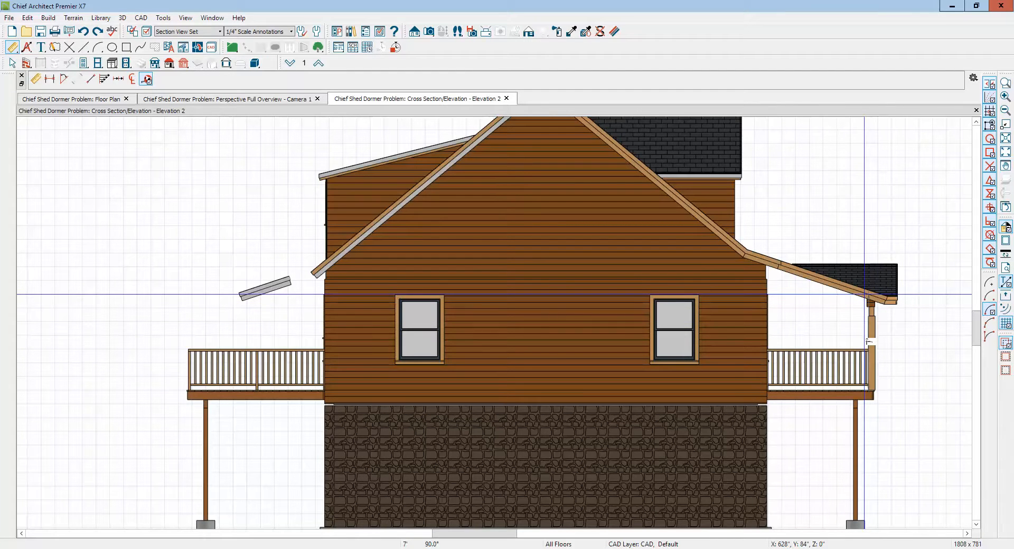
{"action": "left_click_drag", "start_coordinate": [865, 295], "coordinate": [865, 290]}
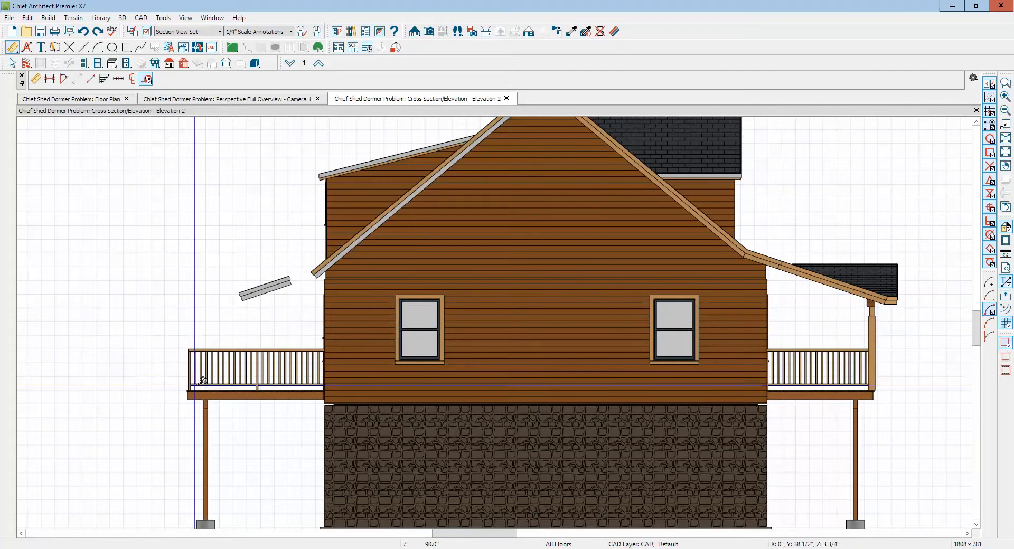
{"action": "left_click_drag", "start_coordinate": [191, 392], "coordinate": [189, 298]}
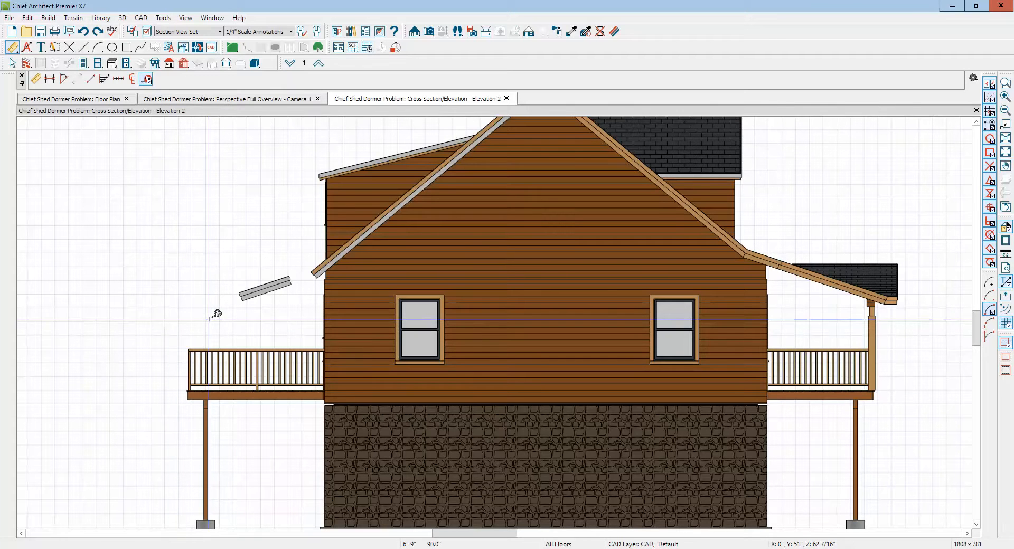
{"action": "key", "text": "space"}
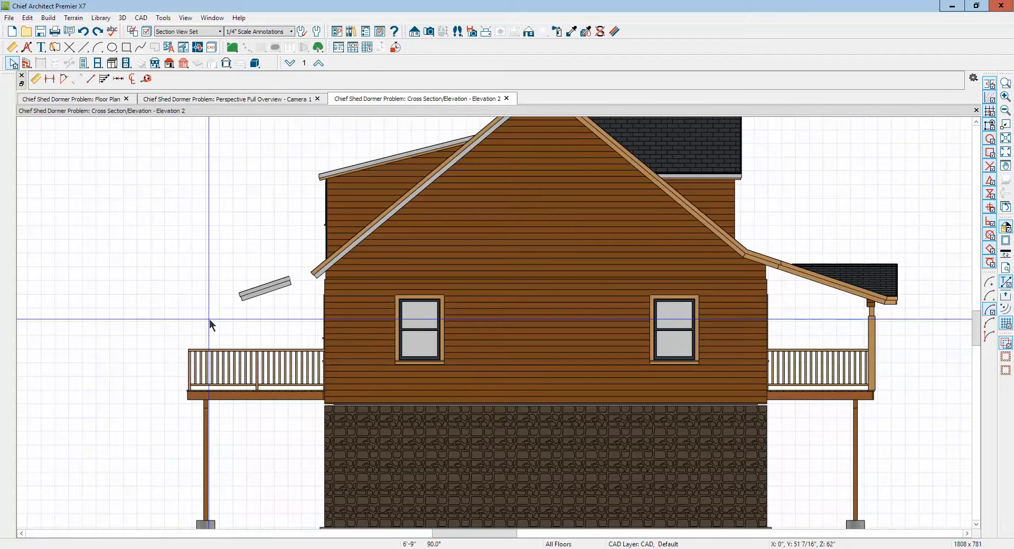
- Set the pitch of the detached deck roof plane to 3" with its baseline height locked
{"action": "double_click", "coordinate": [272, 294]}
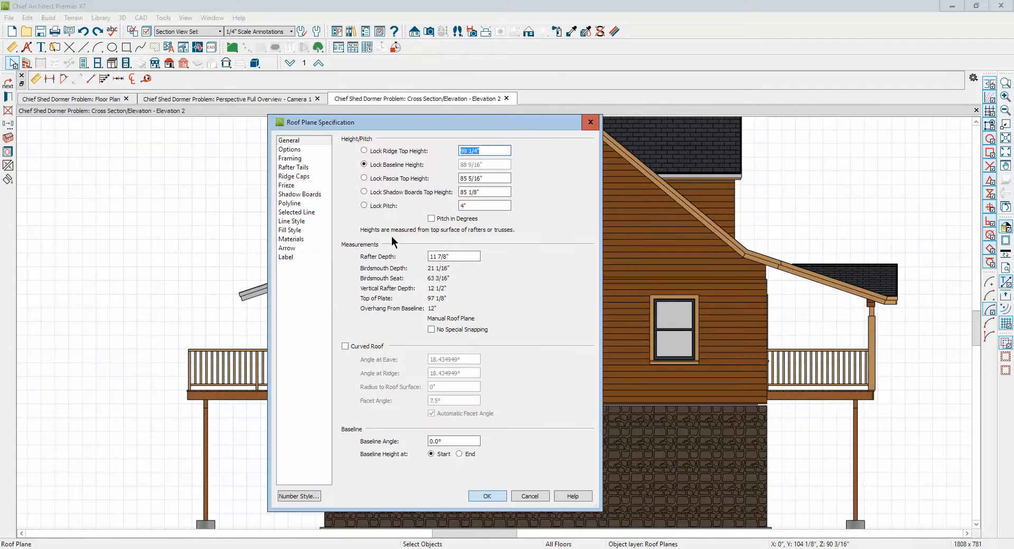
{"action": "double_click", "coordinate": [485, 203]}
{"action": "type", "text": "3"}
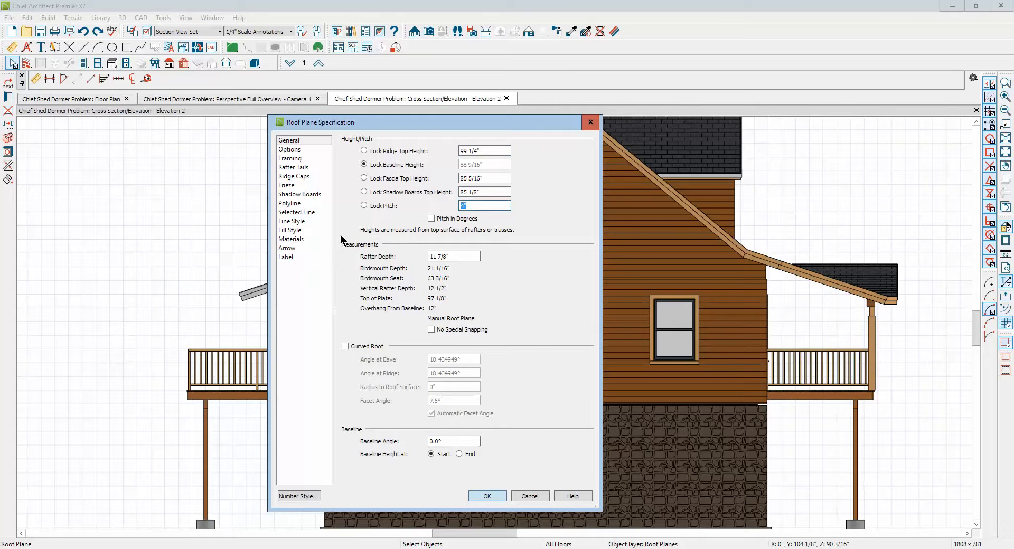
{"action": "left_click", "coordinate": [495, 497]}
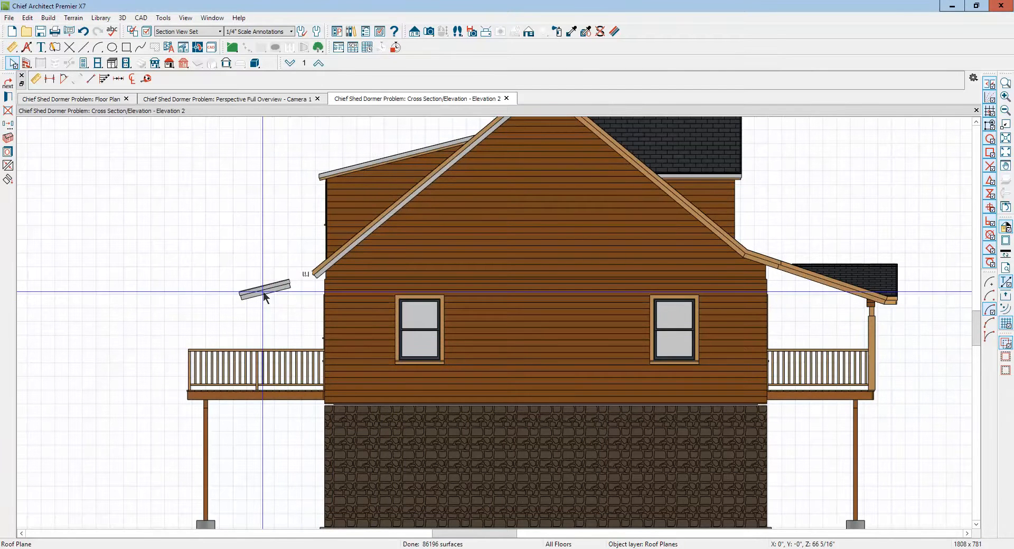
- Copy the fascia top height value from the main roof plane's specification without changing that roof plane
{"action": "scroll", "coordinate": [265, 291], "scroll_direction": "up", "scroll_amount": 3}
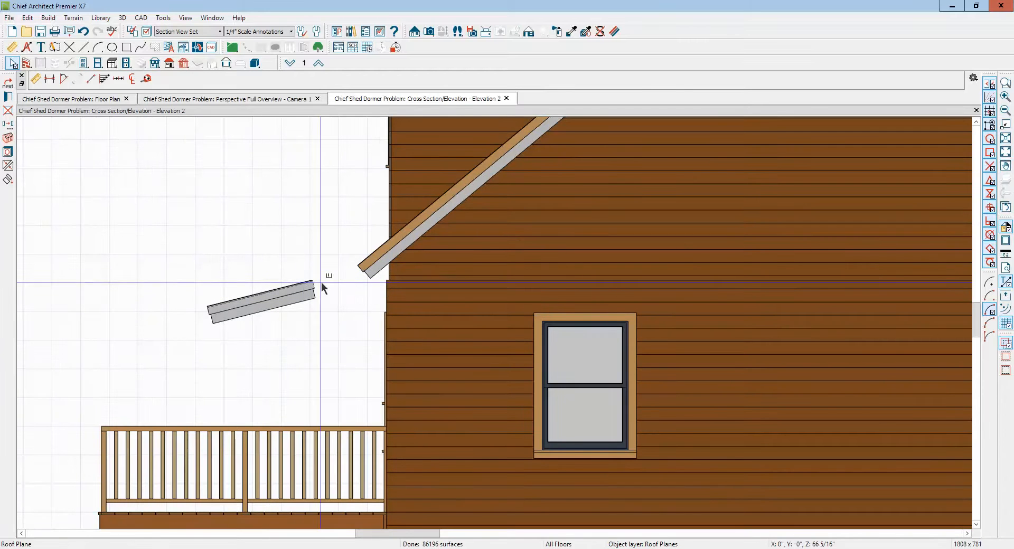
{"action": "double_click", "coordinate": [377, 267]}
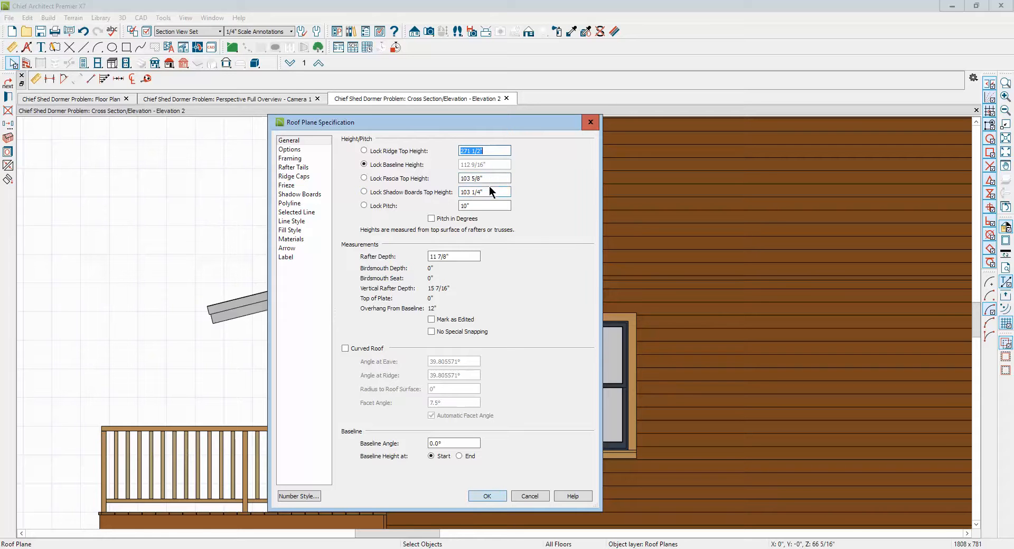
{"action": "left_click_drag", "start_coordinate": [461, 178], "coordinate": [481, 178]}
{"action": "right_click", "coordinate": [468, 180]}
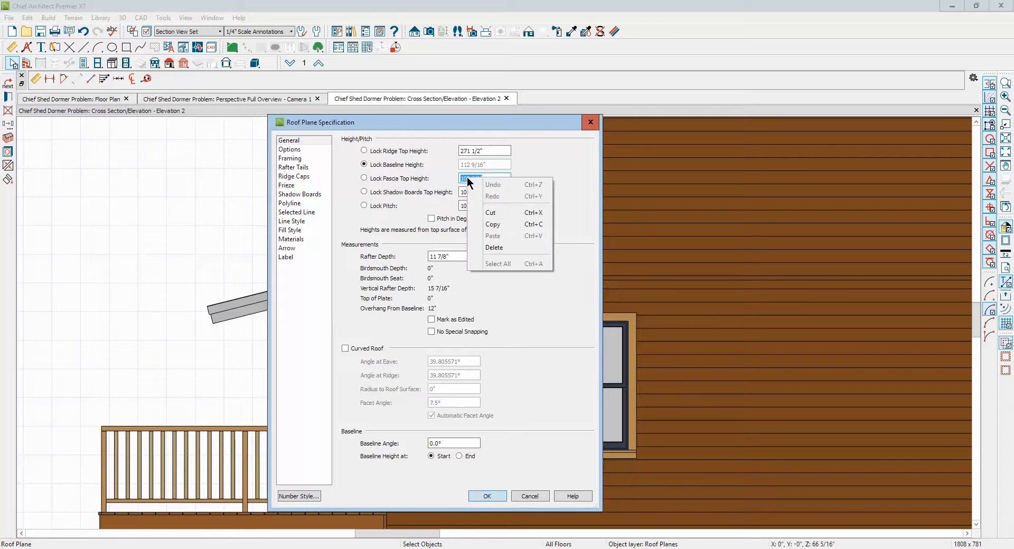
{"action": "left_click", "coordinate": [512, 224]}
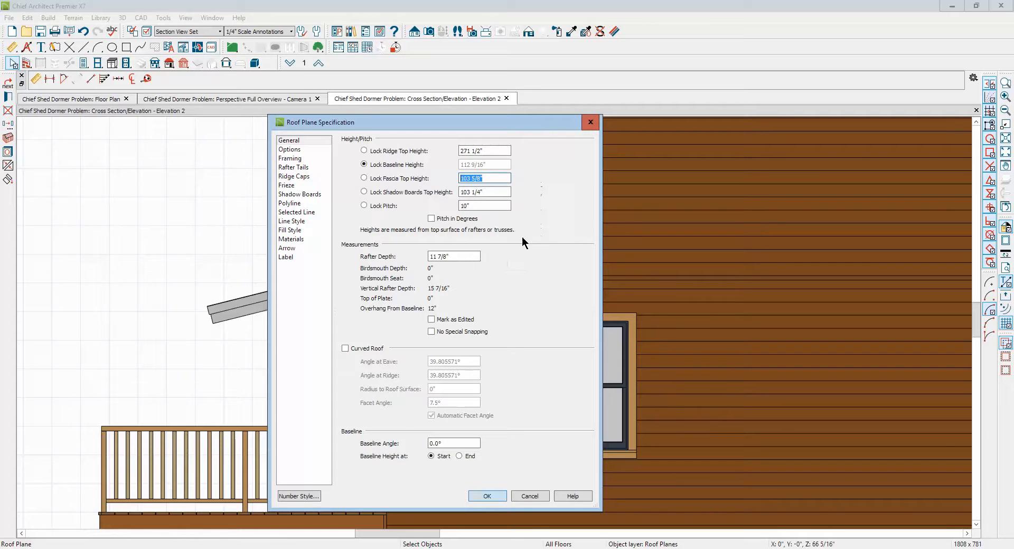
{"action": "left_click", "coordinate": [534, 498]}
{"action": "key", "text": "Escape"}
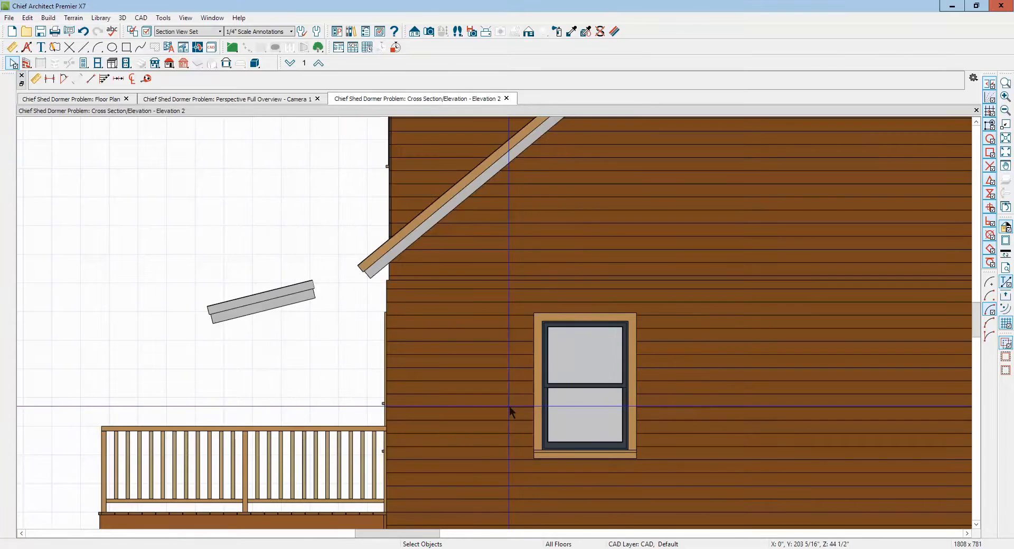
- Extend the deck roof plane's upper edge in the floor plan to the main roof's eave line, about 5'-3" deep overall
{"action": "key", "text": "ctrl+Tab"}
{"action": "key", "text": "space"}
{"action": "scroll", "coordinate": [511, 408], "scroll_direction": "up", "scroll_amount": 5}
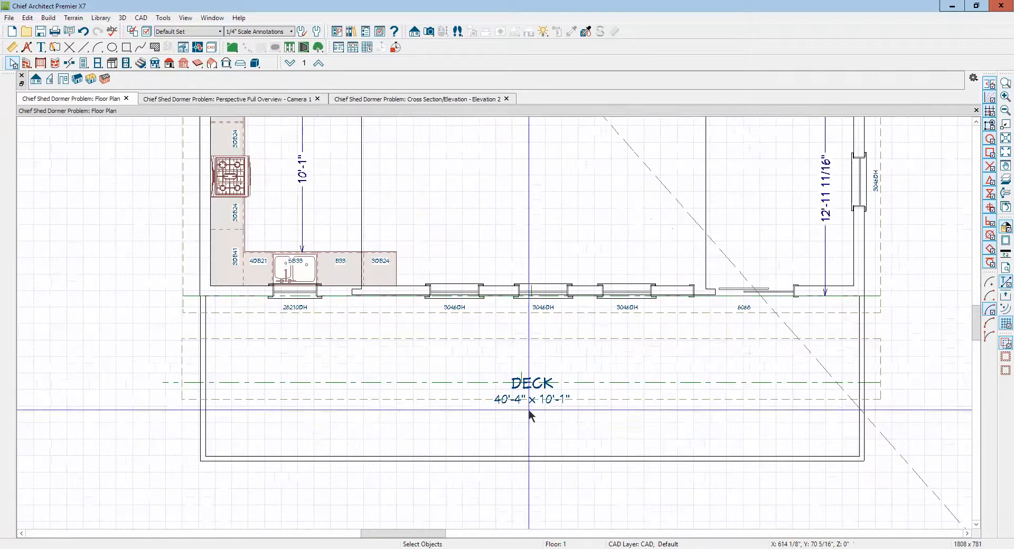
{"action": "left_click", "coordinate": [596, 339]}
{"action": "left_click_drag", "start_coordinate": [532, 338], "coordinate": [531, 314]}
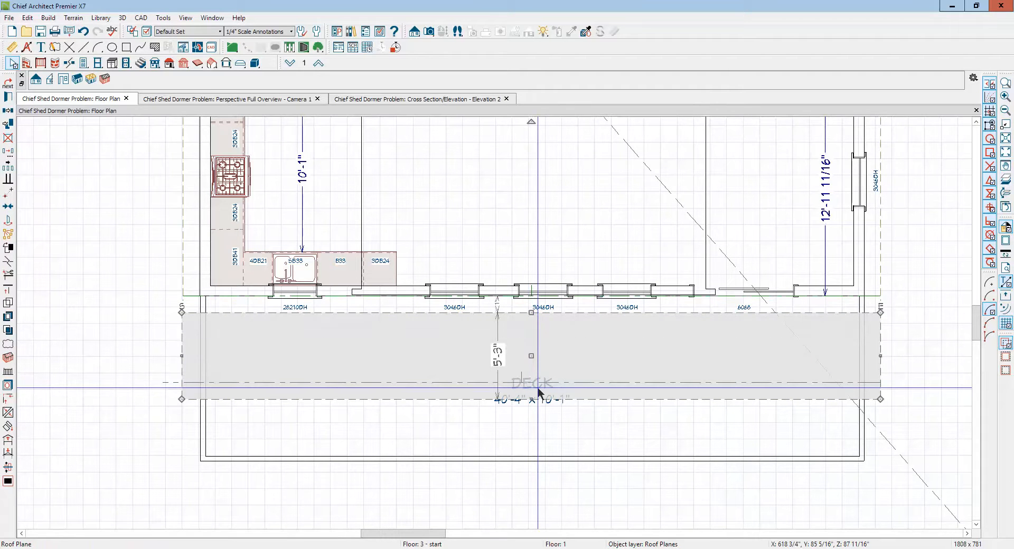
{"action": "scroll", "coordinate": [532, 165], "scroll_direction": "up", "scroll_amount": 1}
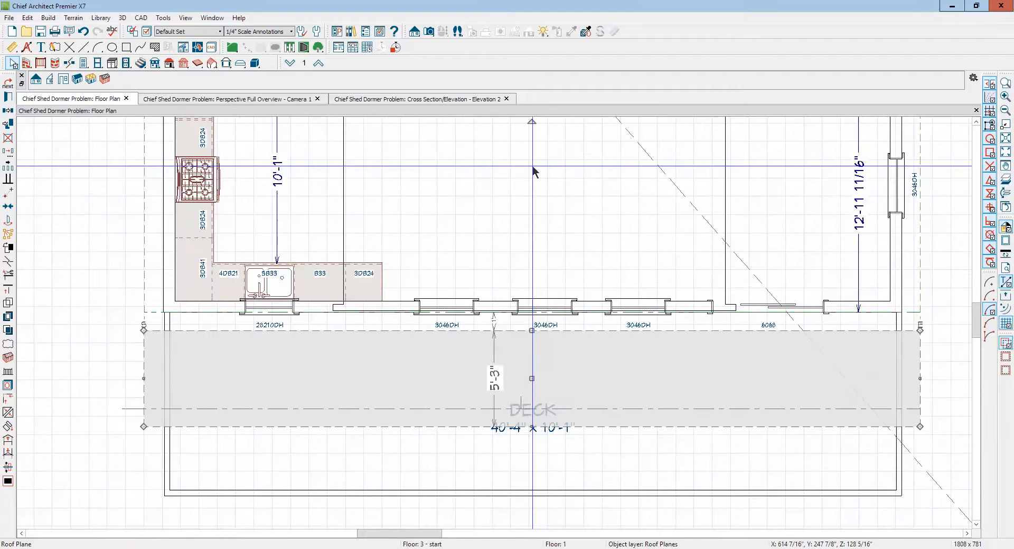
- Try joining the extended deck roof plane to the main roof plane in the perspective view, and undo the join
{"action": "key", "text": "ctrl+Tab"}
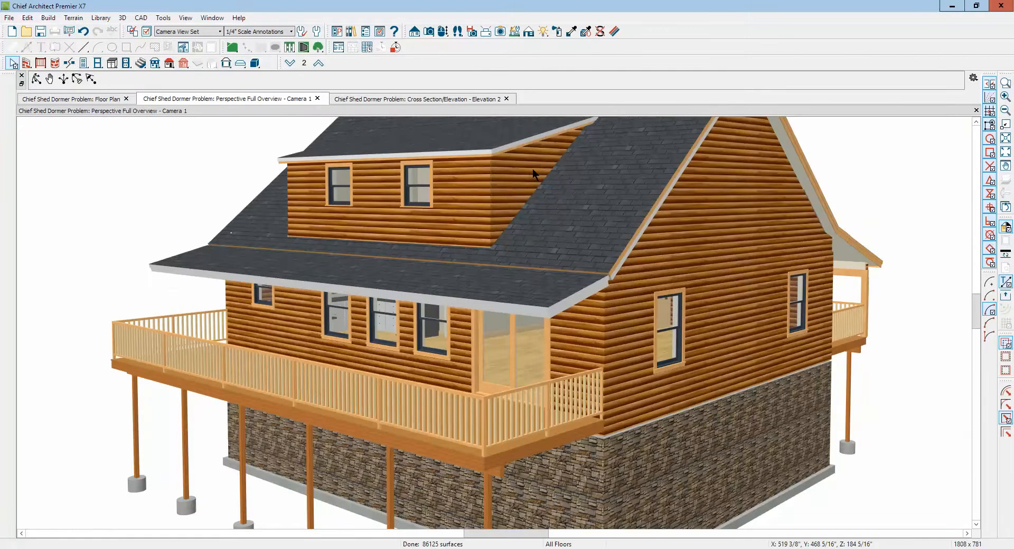
{"action": "right_click", "coordinate": [576, 285]}
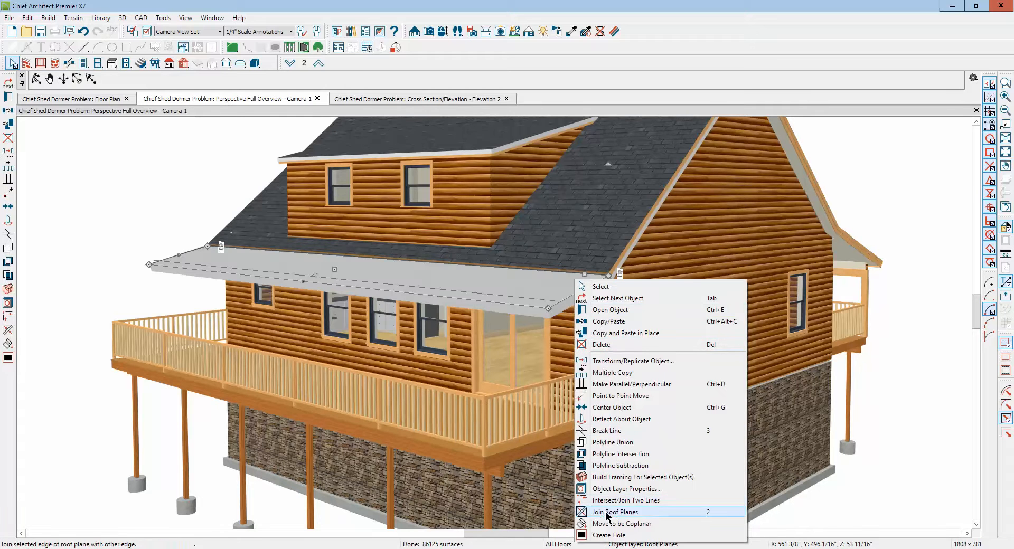
{"action": "left_click", "coordinate": [607, 512]}
{"action": "left_click", "coordinate": [586, 272]}
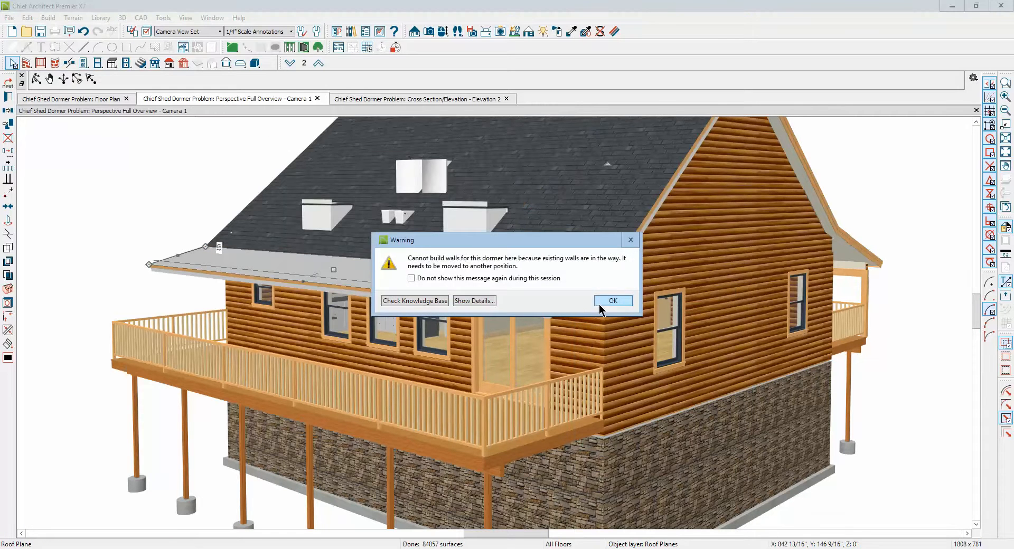
{"action": "left_click", "coordinate": [600, 307]}
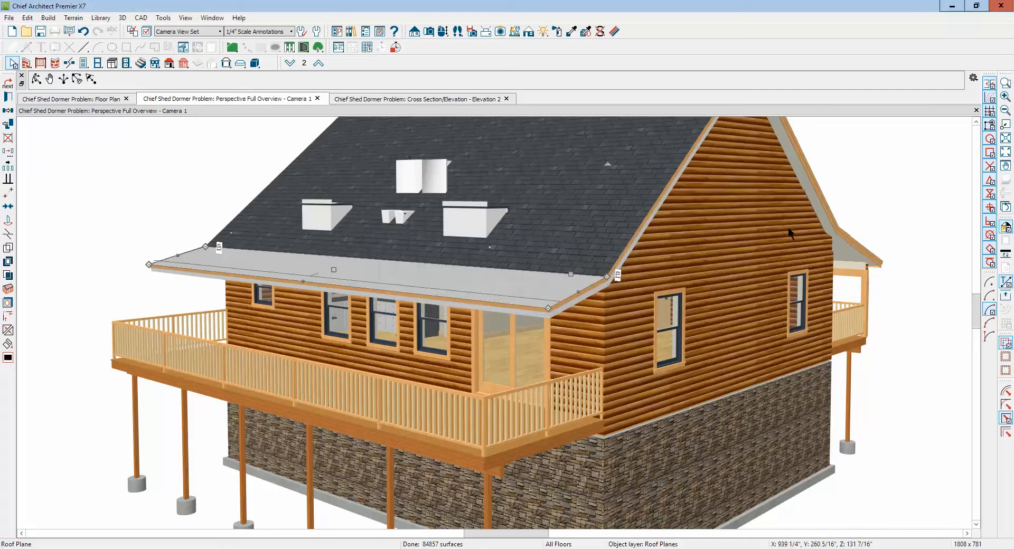
{"action": "key", "text": "ctrl+z"}
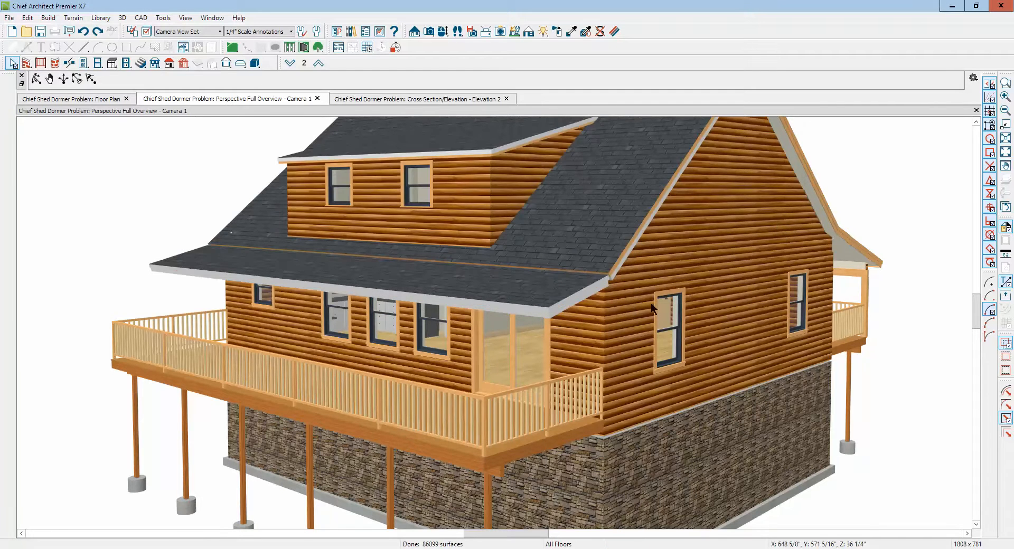
- Lock the deck roof plane's pitch and set its fascia top height to 103 5/8"
{"action": "left_click", "coordinate": [594, 246]}
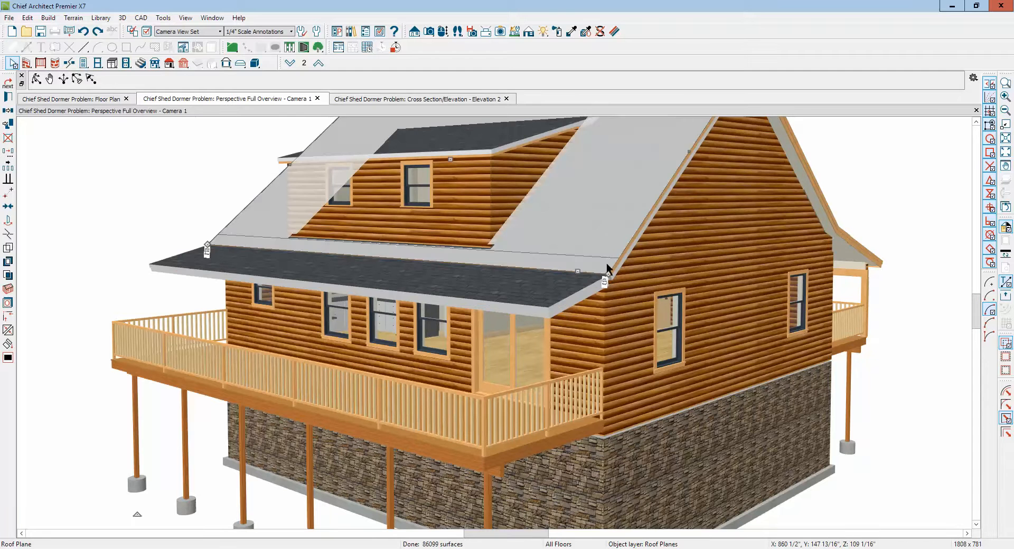
{"action": "left_click", "coordinate": [553, 304]}
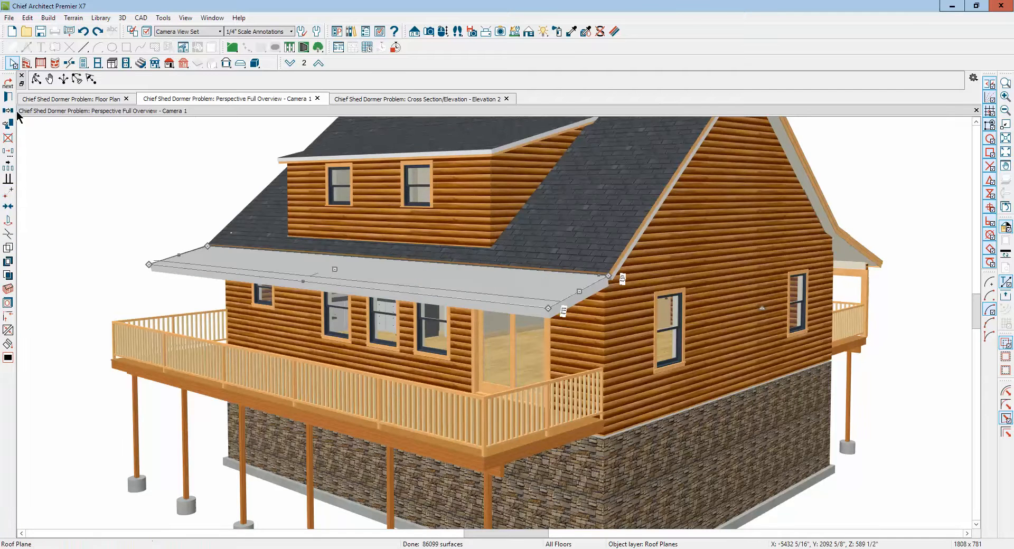
{"action": "left_click", "coordinate": [8, 98]}
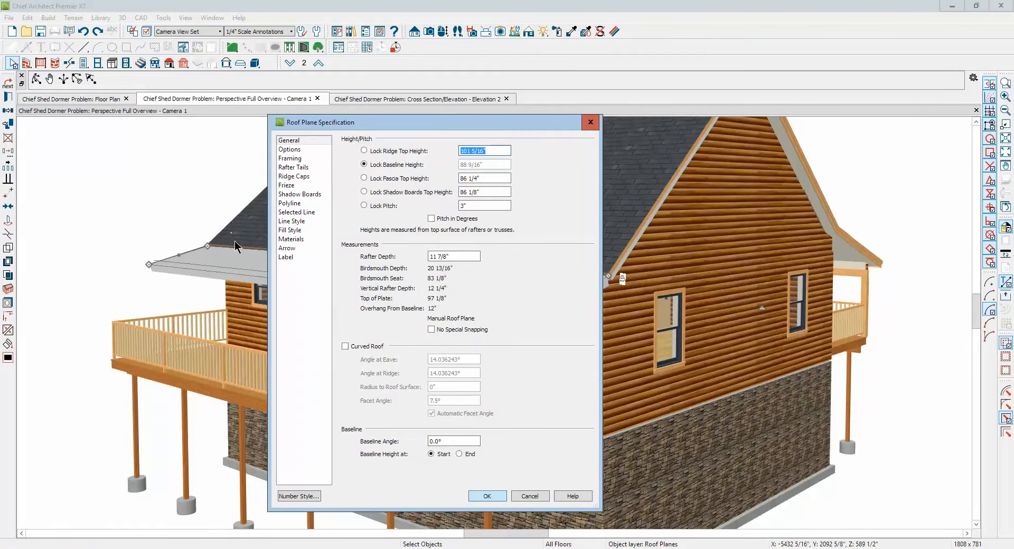
{"action": "left_click", "coordinate": [364, 205]}
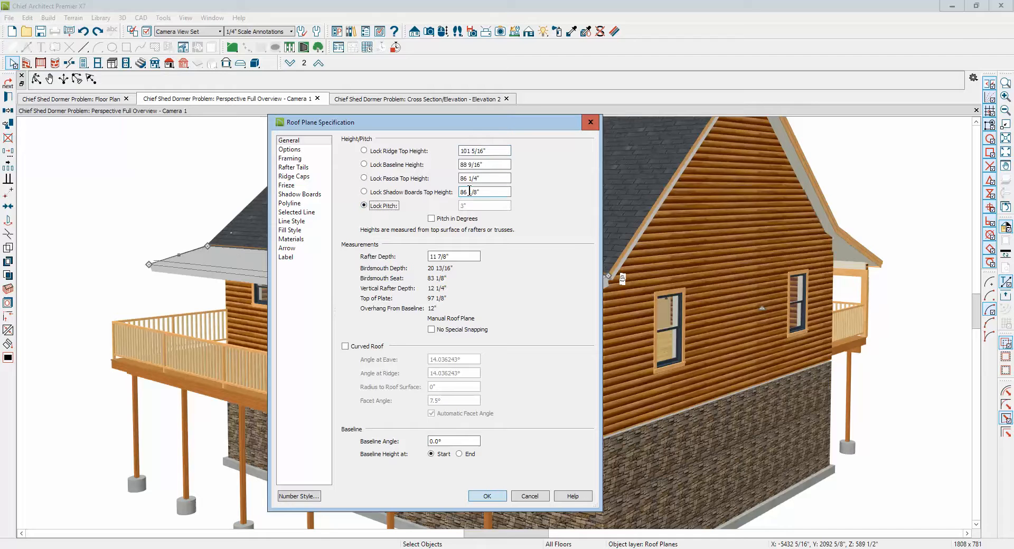
{"action": "left_click_drag", "start_coordinate": [479, 179], "coordinate": [448, 179]}
{"action": "type", "text": "103 5/8\""}
{"action": "left_click", "coordinate": [497, 498]}
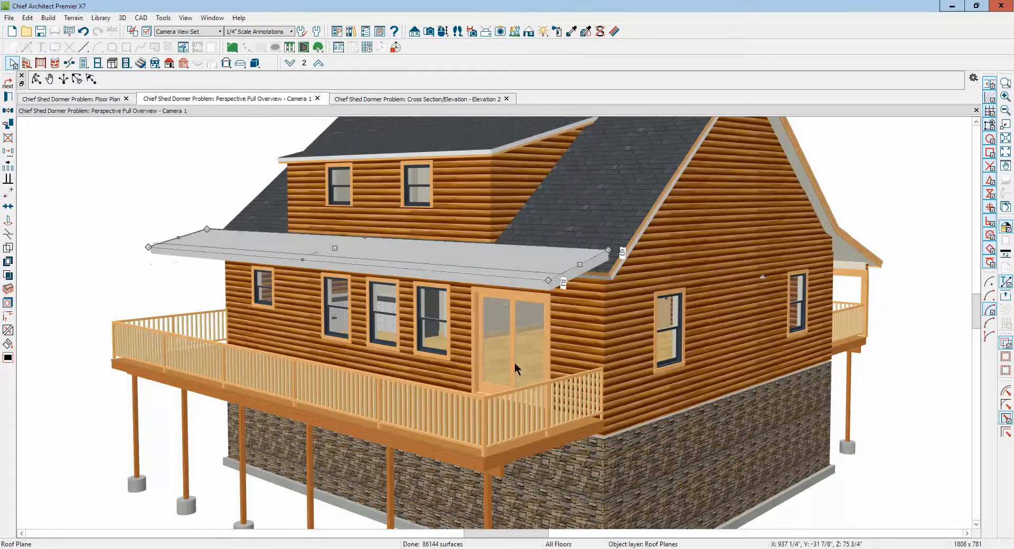
{"action": "key", "text": "Escape"}
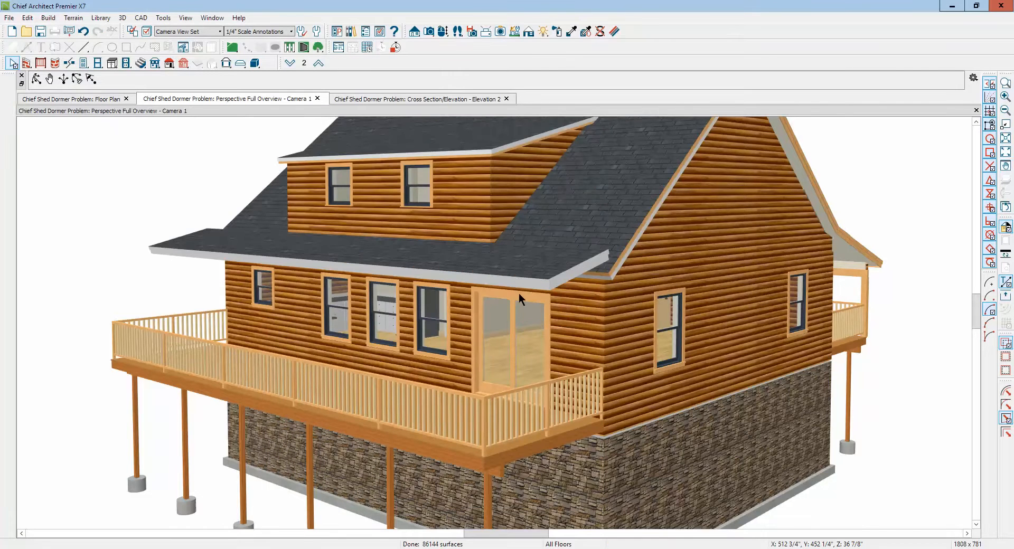
- Check the main roof plane's heights in its specification and close it without changes
{"action": "left_click", "coordinate": [36, 78]}
{"action": "left_click_drag", "start_coordinate": [224, 189], "coordinate": [163, 190]}
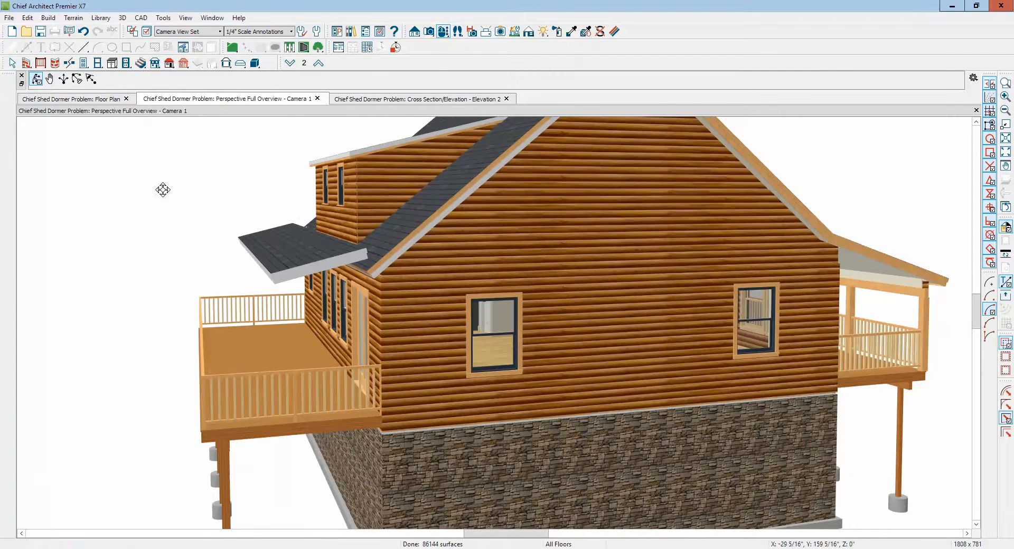
{"action": "key", "text": "space"}
{"action": "right_click", "coordinate": [392, 230]}
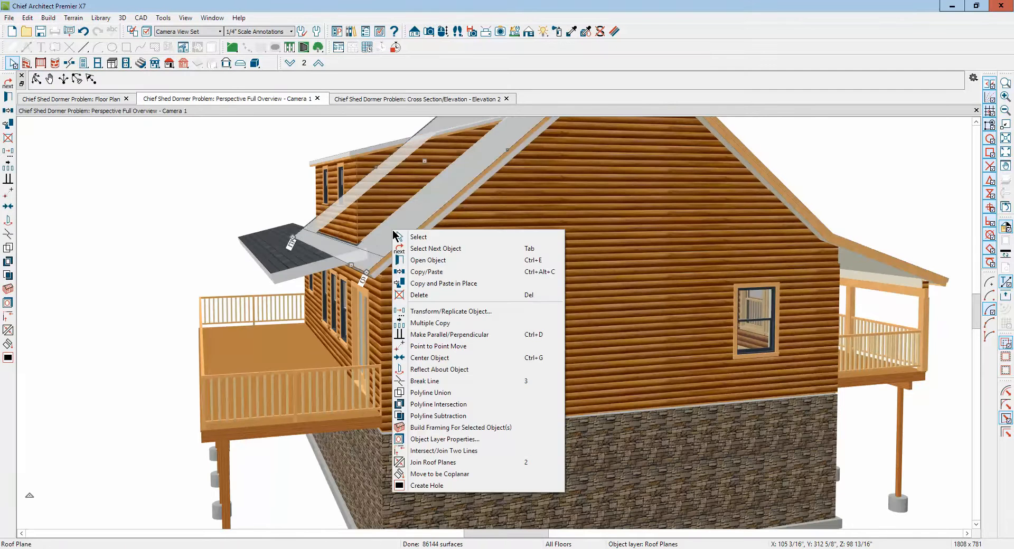
{"action": "left_click", "coordinate": [418, 261]}
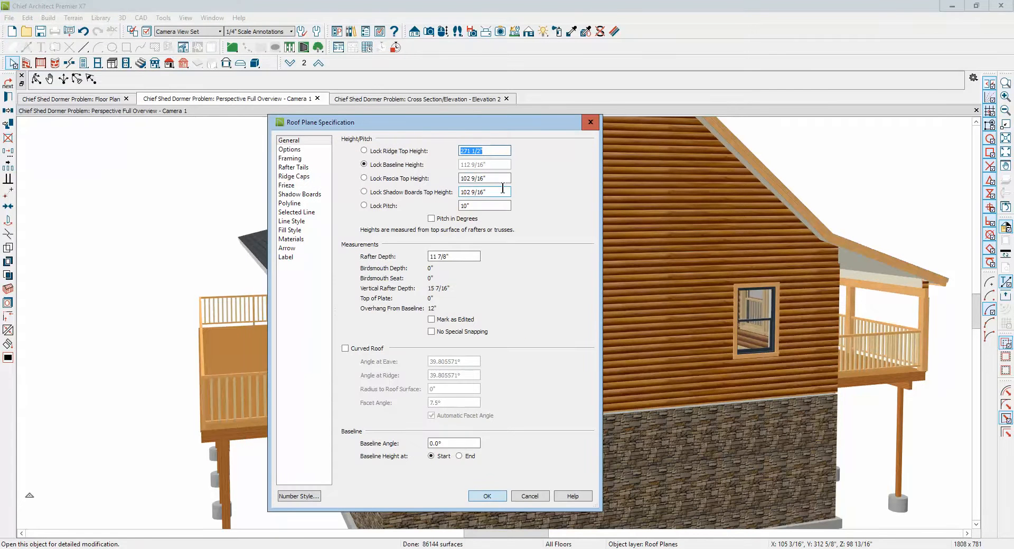
{"action": "left_click", "coordinate": [530, 497]}
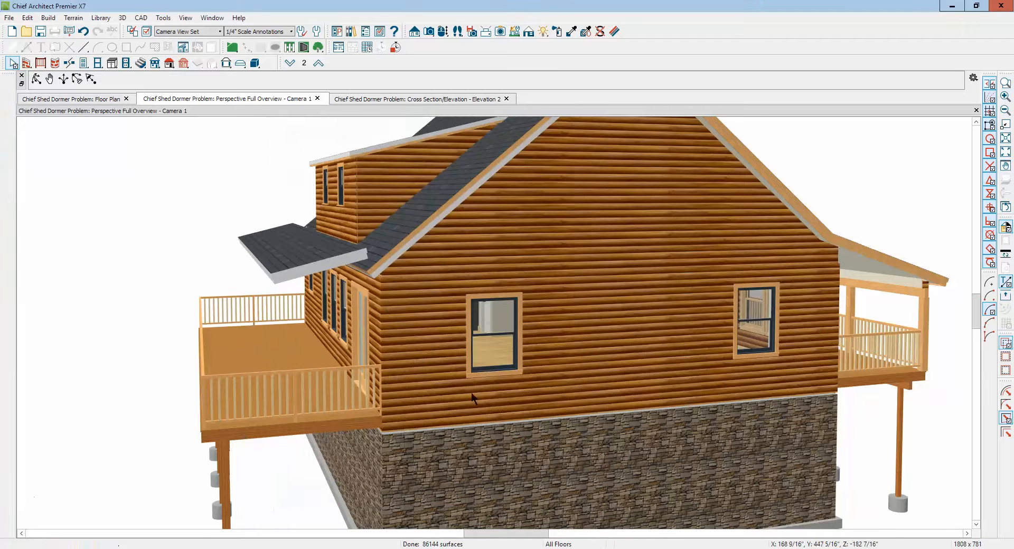
- Lock the deck roof plane's pitch and match its fascia top height to the main roof's 102 9/16"
{"action": "double_click", "coordinate": [350, 255]}
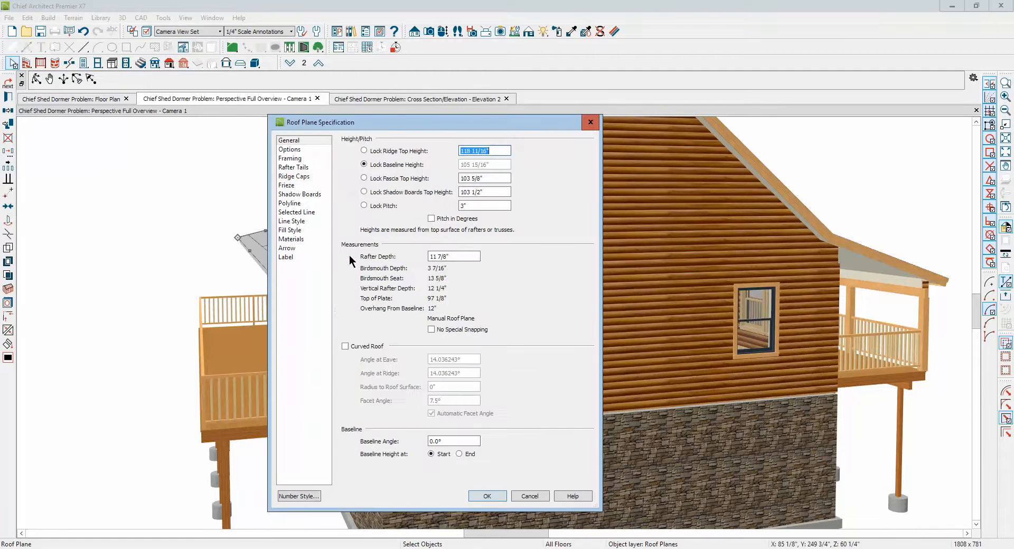
{"action": "left_click", "coordinate": [367, 206]}
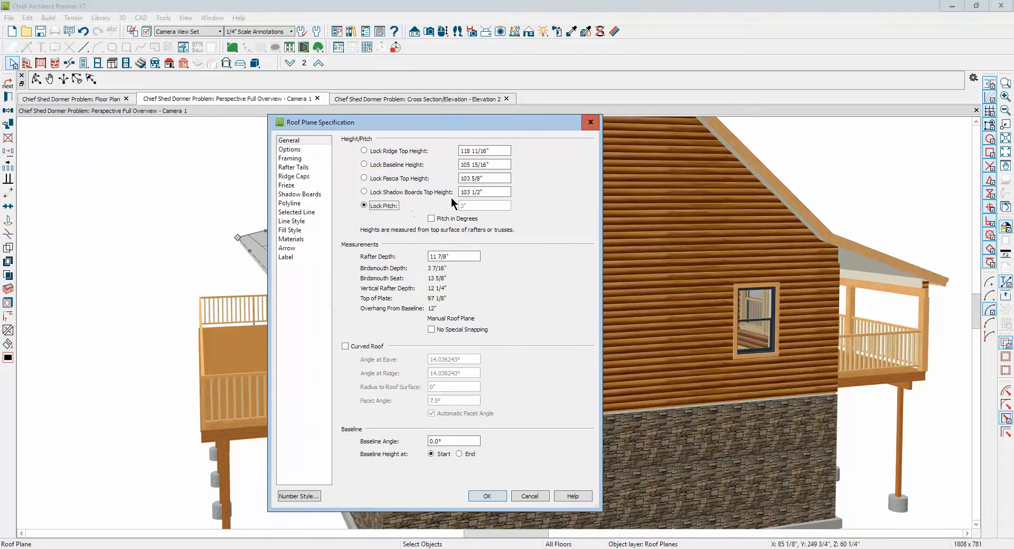
{"action": "left_click", "coordinate": [496, 177]}
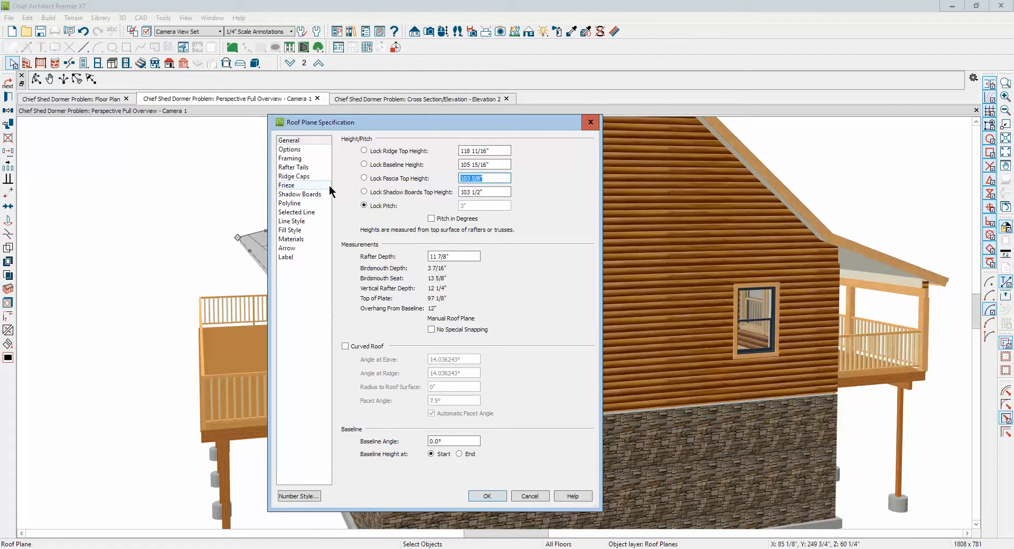
{"action": "type", "text": "16"}
{"action": "left_click", "coordinate": [487, 498]}
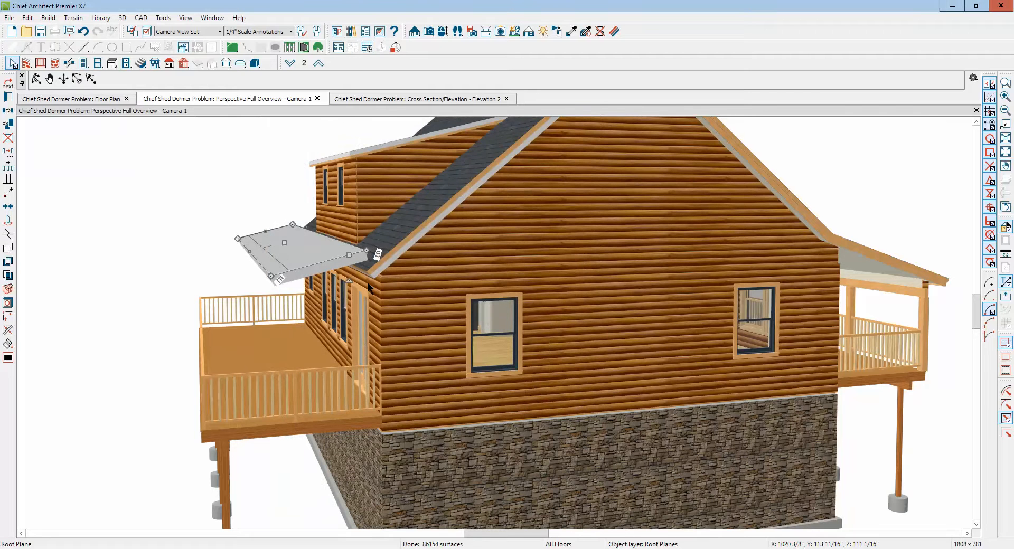
{"action": "key", "text": "Escape"}
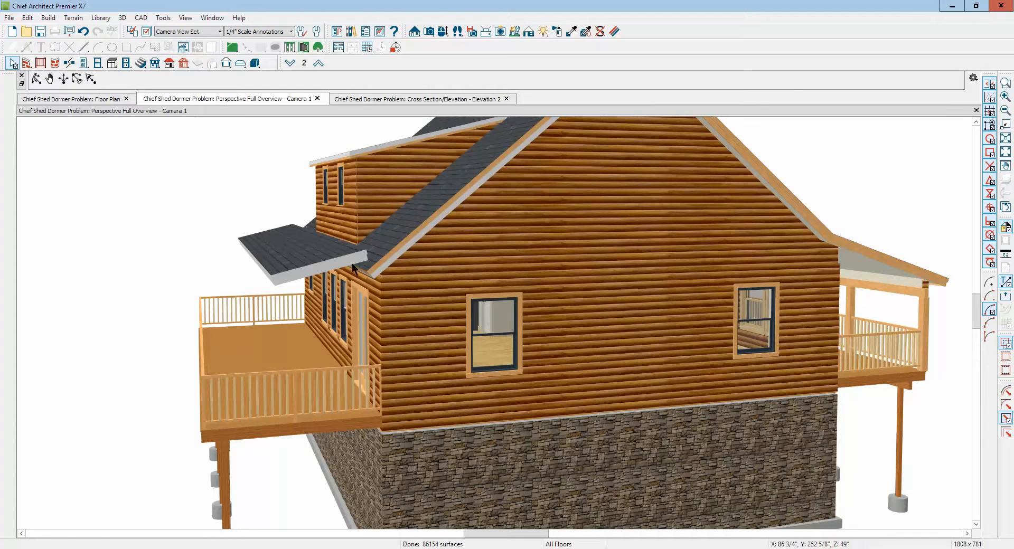
- Lower the deck roof plane relative to itself with a negative Z delta so its upper edge meets the main roof's eave
{"action": "scroll", "coordinate": [369, 272], "scroll_direction": "up", "scroll_amount": 4}
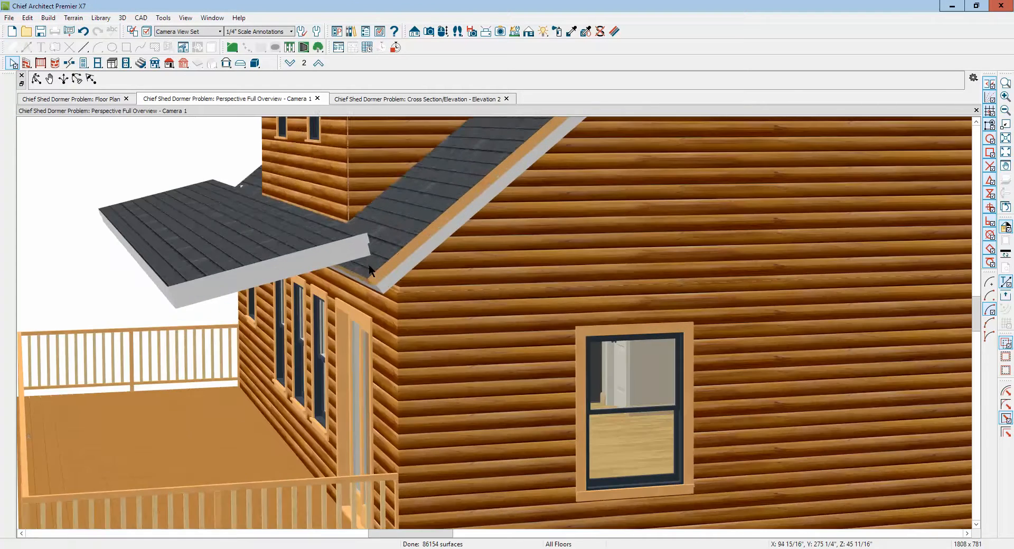
{"action": "left_click", "coordinate": [370, 273]}
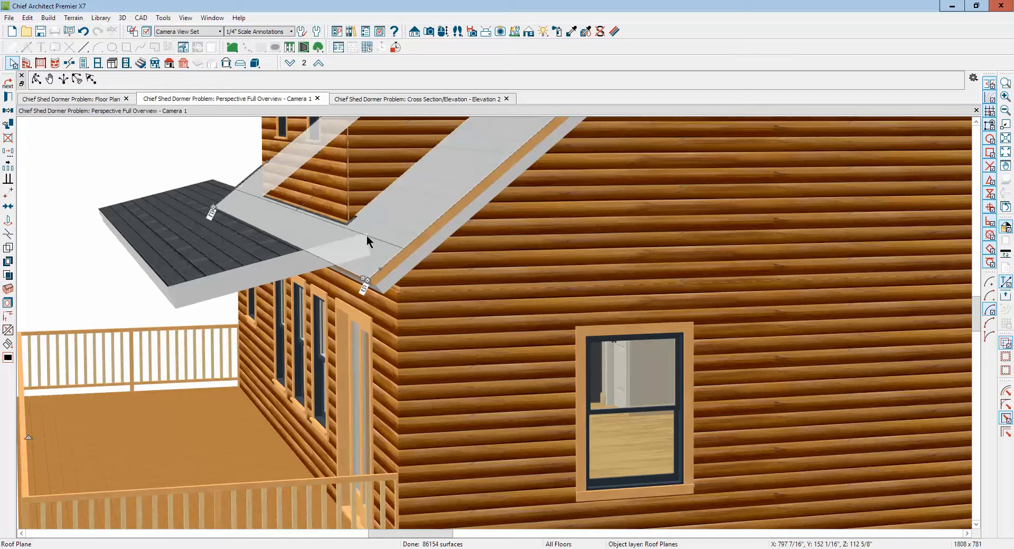
{"action": "key", "text": "Escape"}
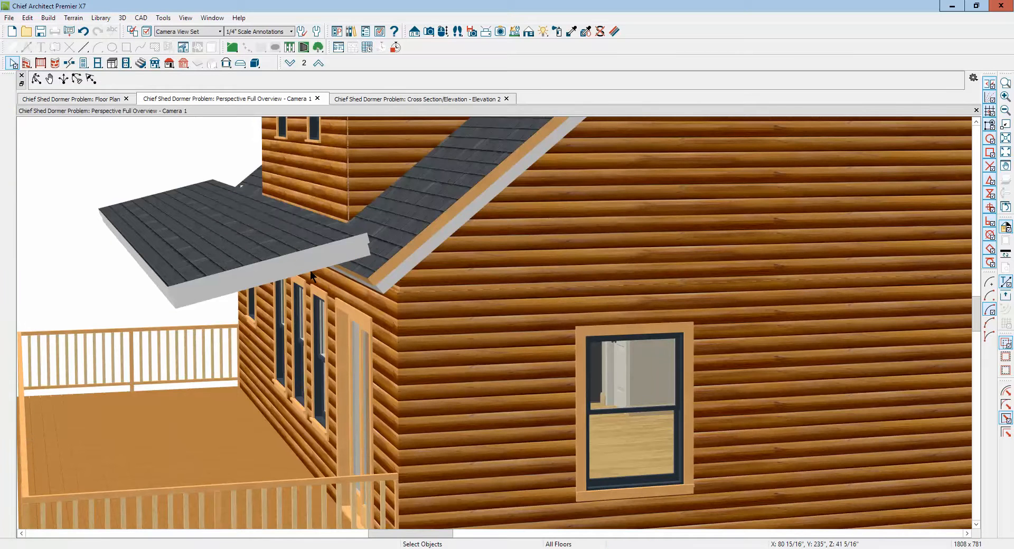
{"action": "scroll", "coordinate": [310, 267], "scroll_direction": "up", "scroll_amount": 2}
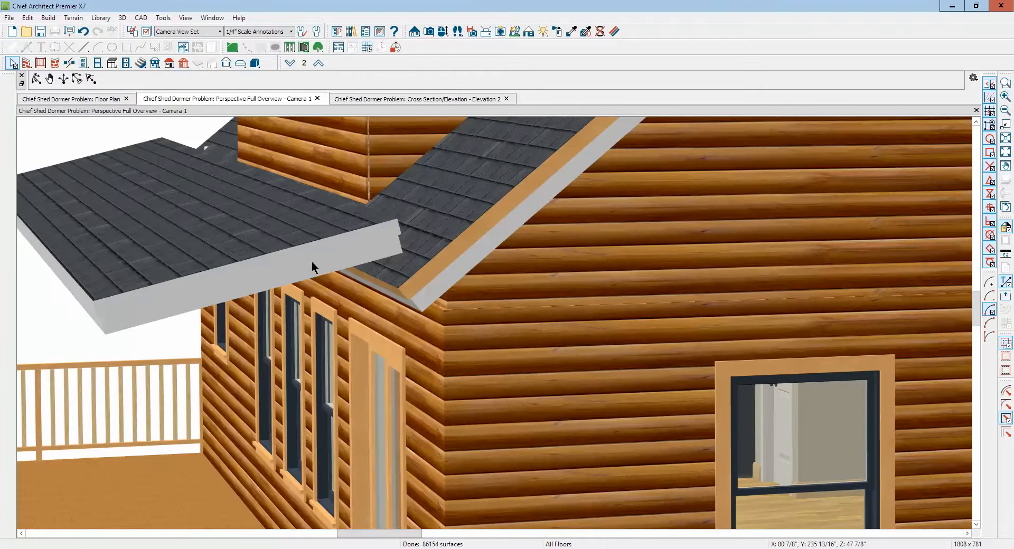
{"action": "left_click", "coordinate": [312, 262]}
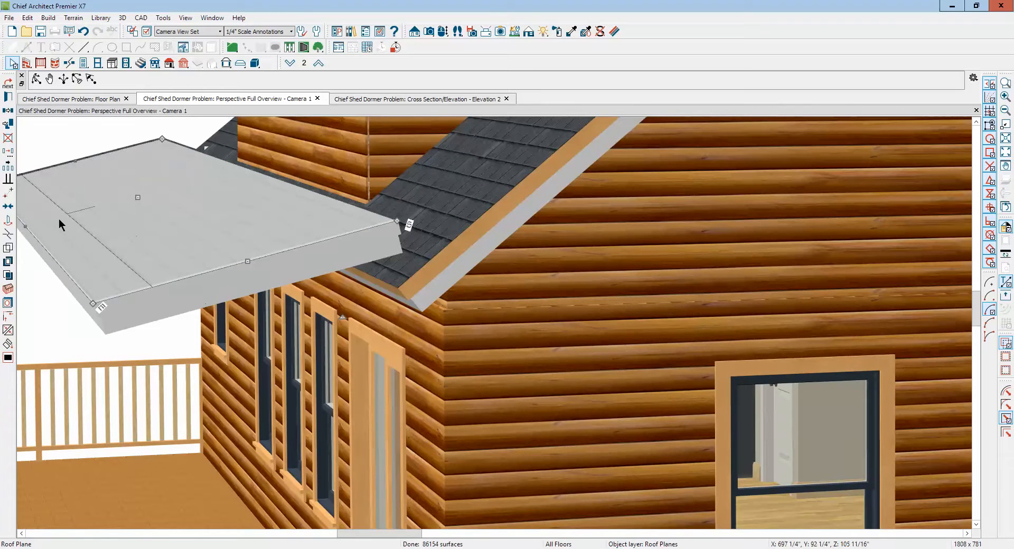
{"action": "left_click", "coordinate": [8, 154]}
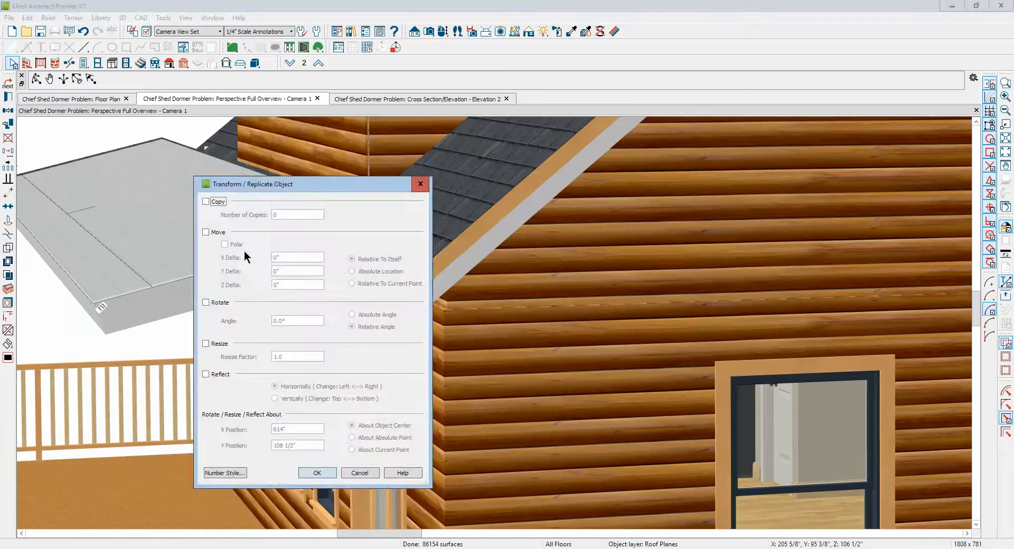
{"action": "left_click", "coordinate": [206, 232]}
{"action": "left_click_drag", "start_coordinate": [297, 285], "coordinate": [189, 275]}
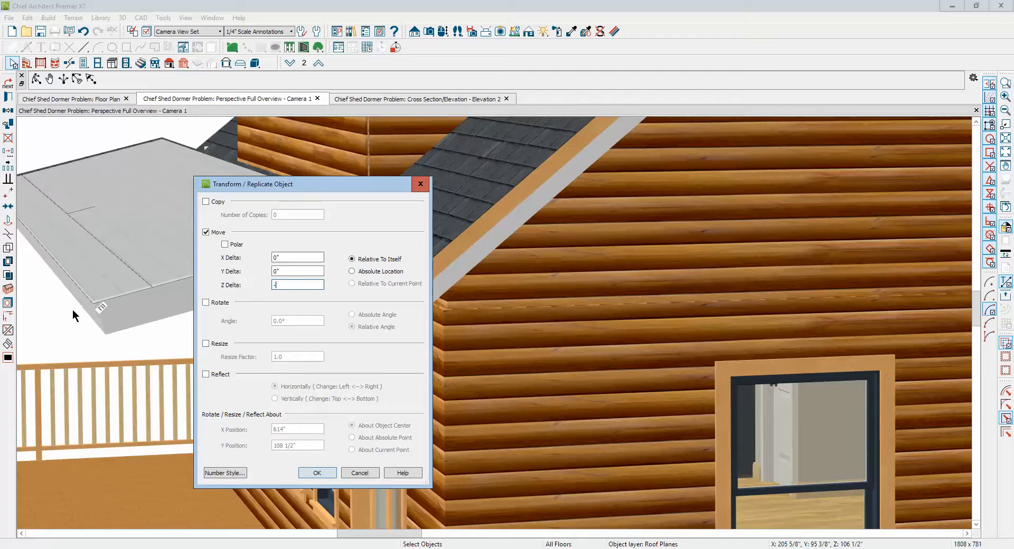
{"action": "left_click", "coordinate": [318, 473]}
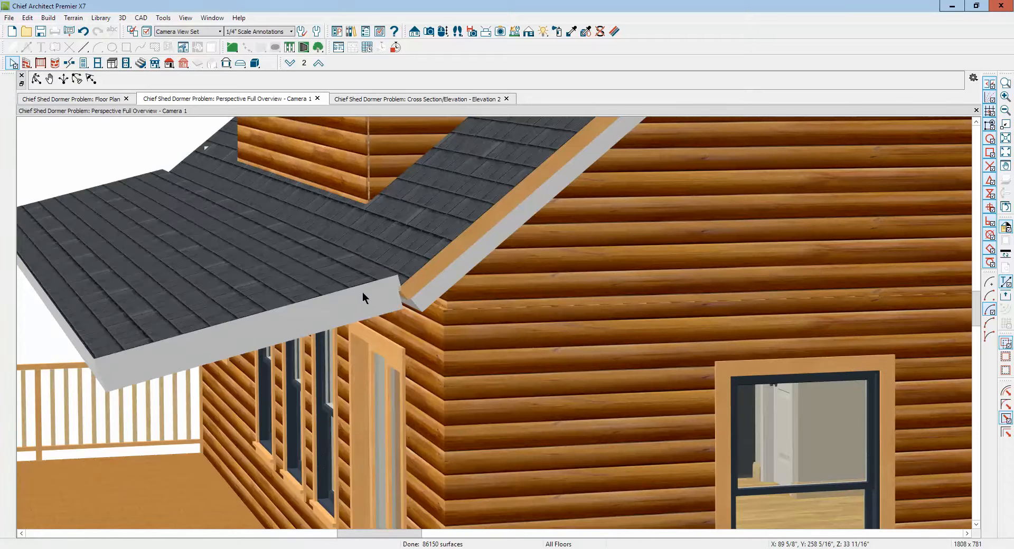
- Inspect the joint at the roof corner and lower the deck roof plane with a Z delta of -3"
{"action": "scroll", "coordinate": [389, 286], "scroll_direction": "up", "scroll_amount": 4}
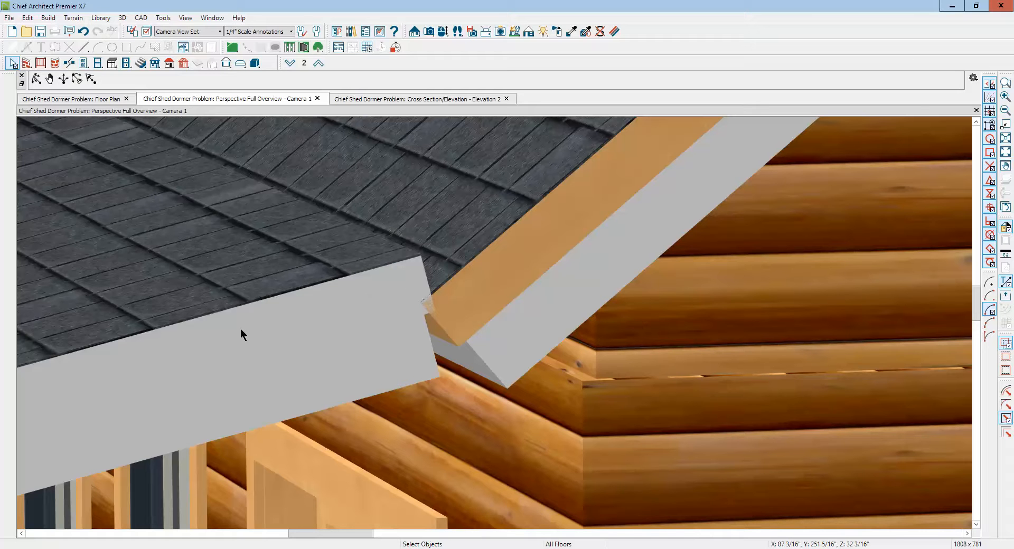
{"action": "scroll", "coordinate": [240, 351], "scroll_direction": "up", "scroll_amount": 1}
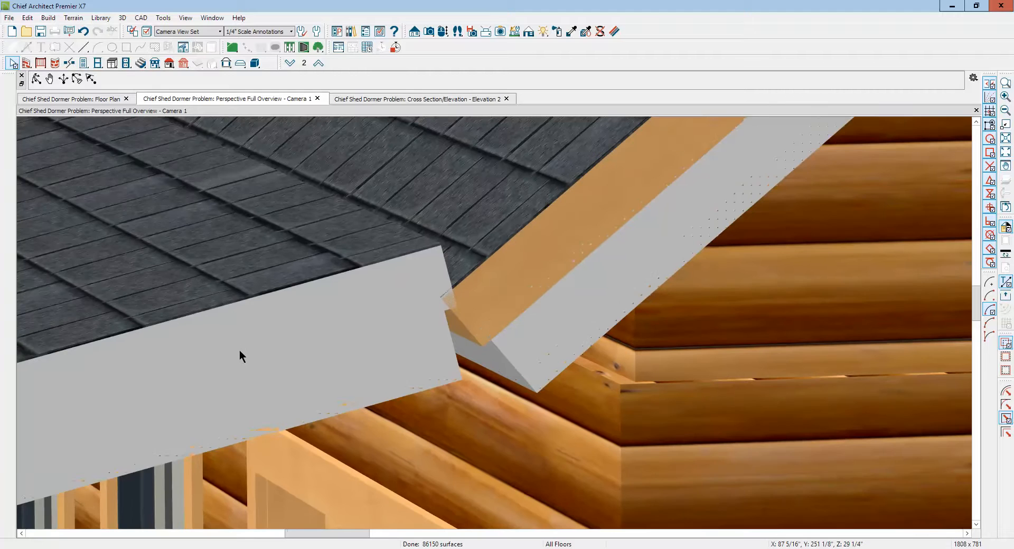
{"action": "scroll", "coordinate": [240, 351], "scroll_direction": "up", "scroll_amount": 1}
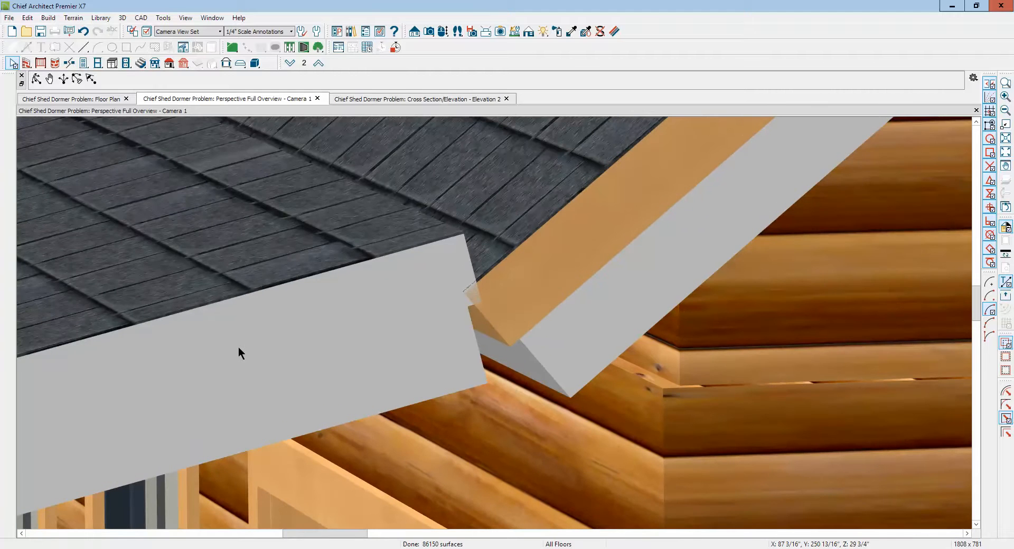
{"action": "scroll", "coordinate": [311, 332], "scroll_direction": "down", "scroll_amount": 3}
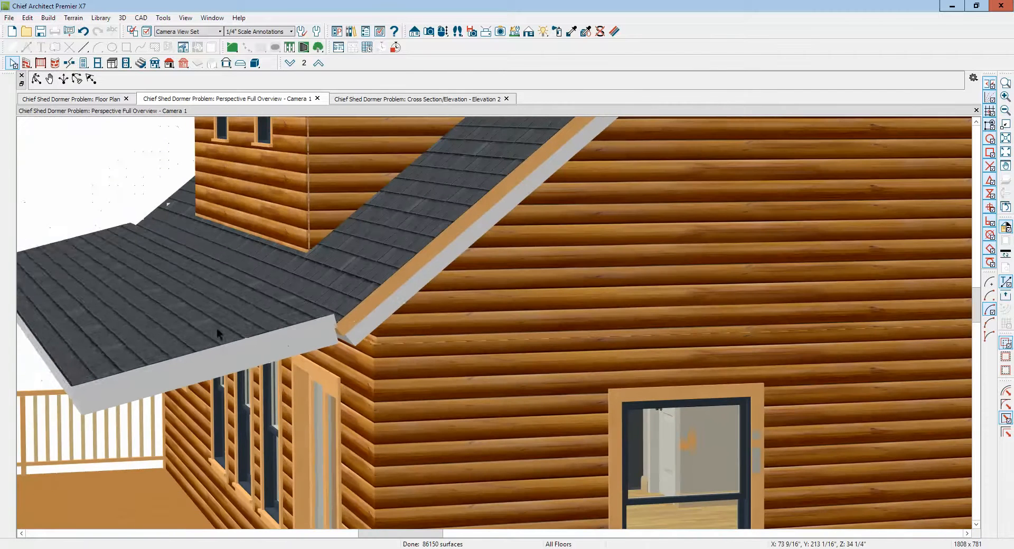
{"action": "left_click", "coordinate": [216, 328]}
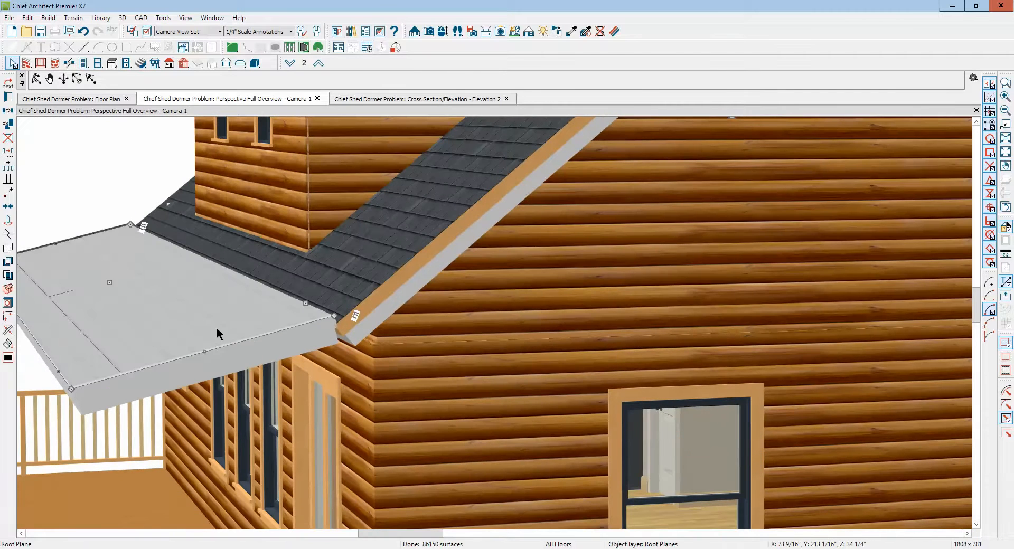
{"action": "left_click", "coordinate": [9, 153]}
{"action": "left_click_drag", "start_coordinate": [304, 286], "coordinate": [131, 295]}
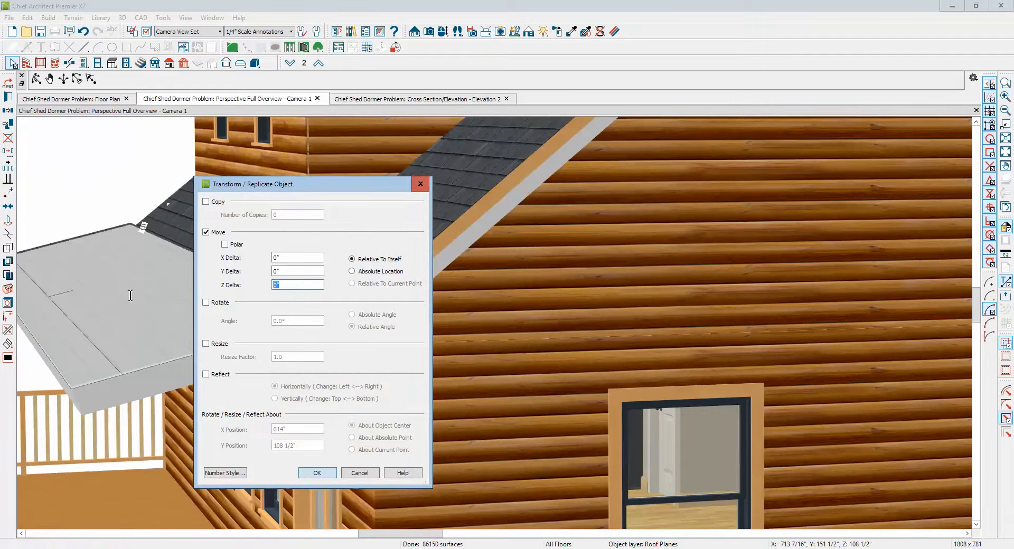
{"action": "type", "text": "-3"}
{"action": "left_click", "coordinate": [317, 473]}
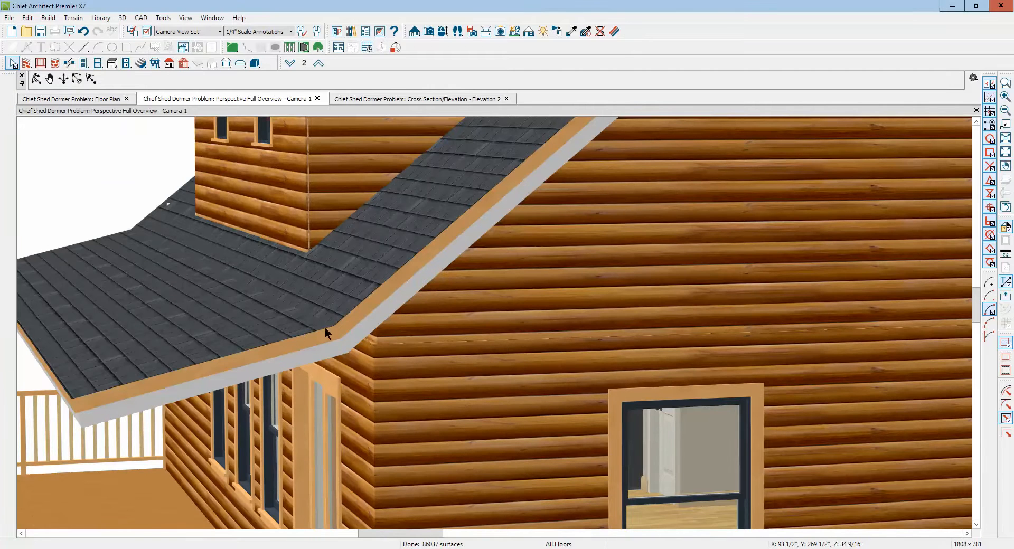
- Try joining the lowered deck roof plane to the main roof plane, and undo the join
{"action": "right_click", "coordinate": [293, 326]}
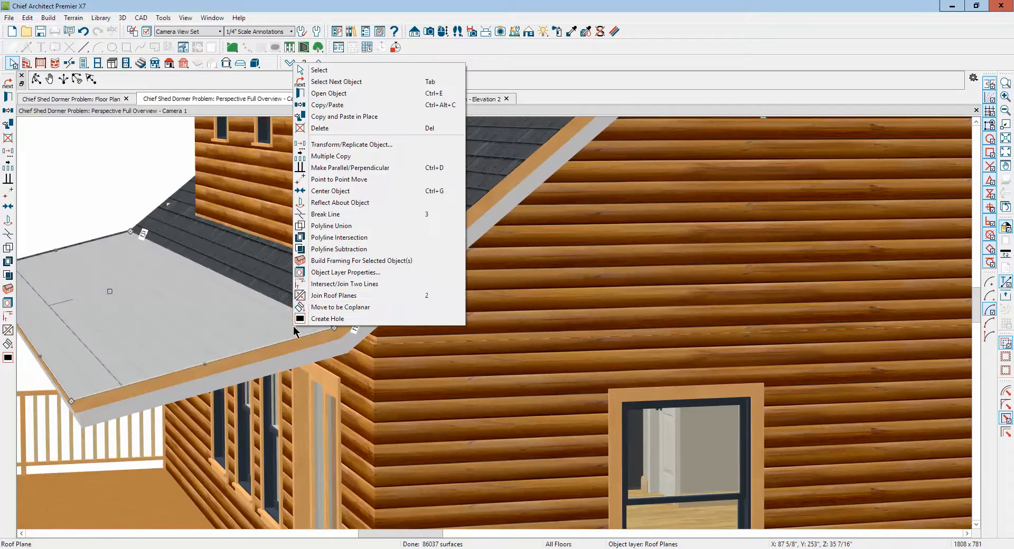
{"action": "left_click", "coordinate": [323, 296]}
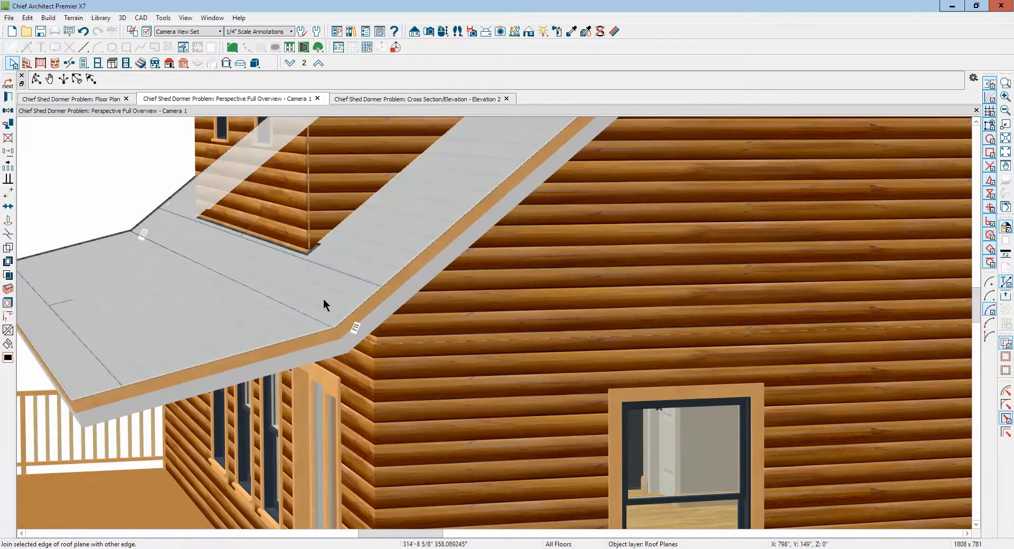
{"action": "left_click", "coordinate": [307, 192]}
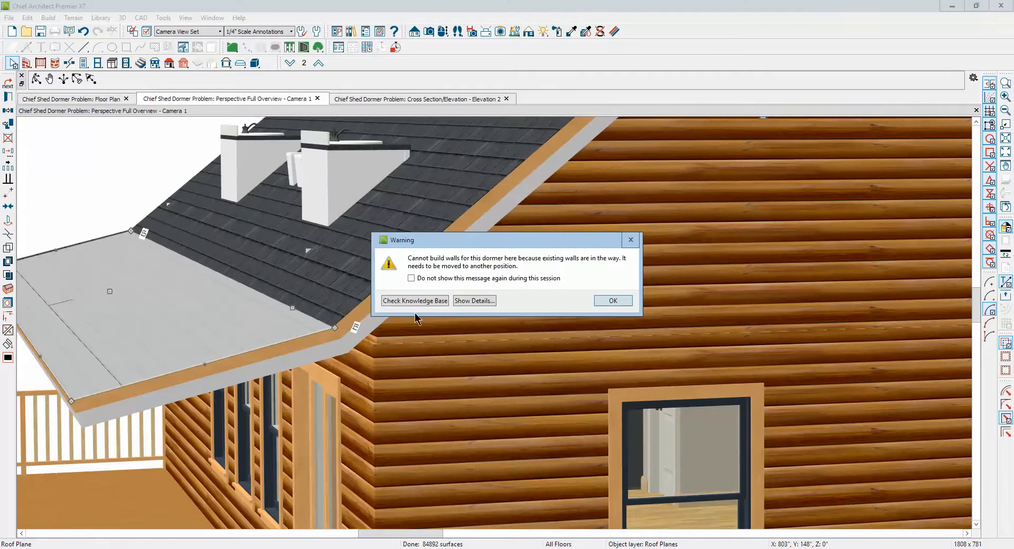
{"action": "left_click", "coordinate": [612, 302]}
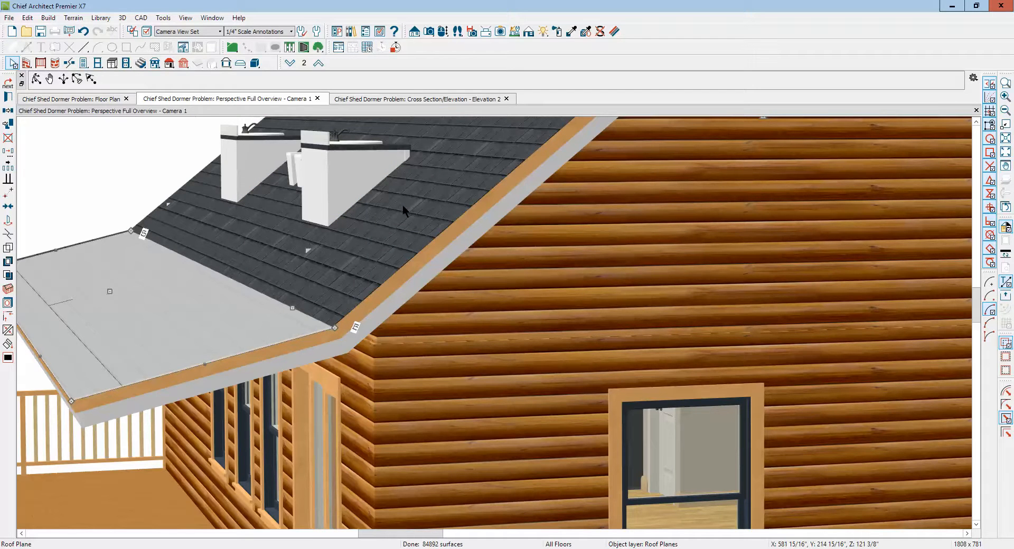
{"action": "key", "text": "ctrl+z"}
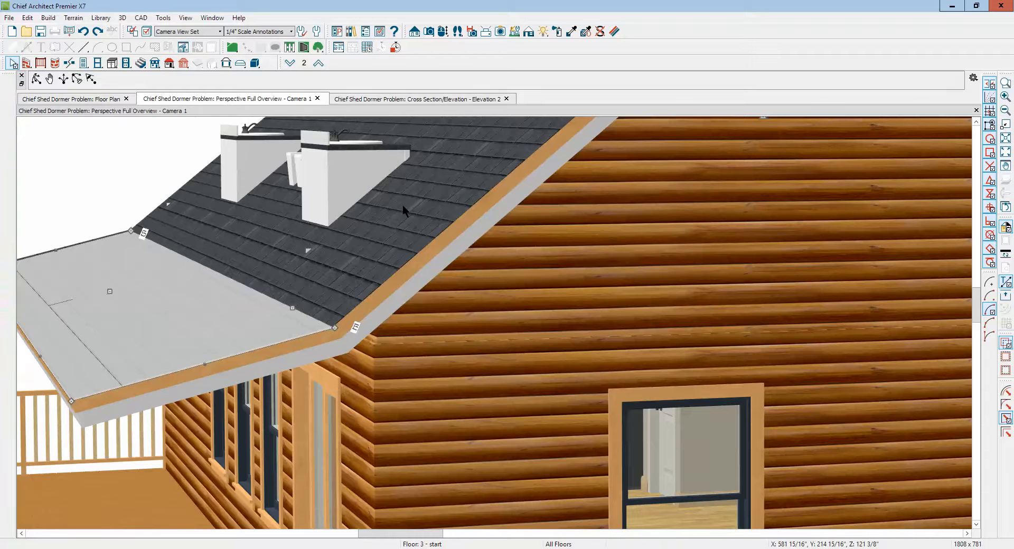
- Extend the deck roof plane's lower edge outward in the perspective view until it covers the full depth of the deck
{"action": "scroll", "coordinate": [402, 205], "scroll_direction": "down", "scroll_amount": 5}
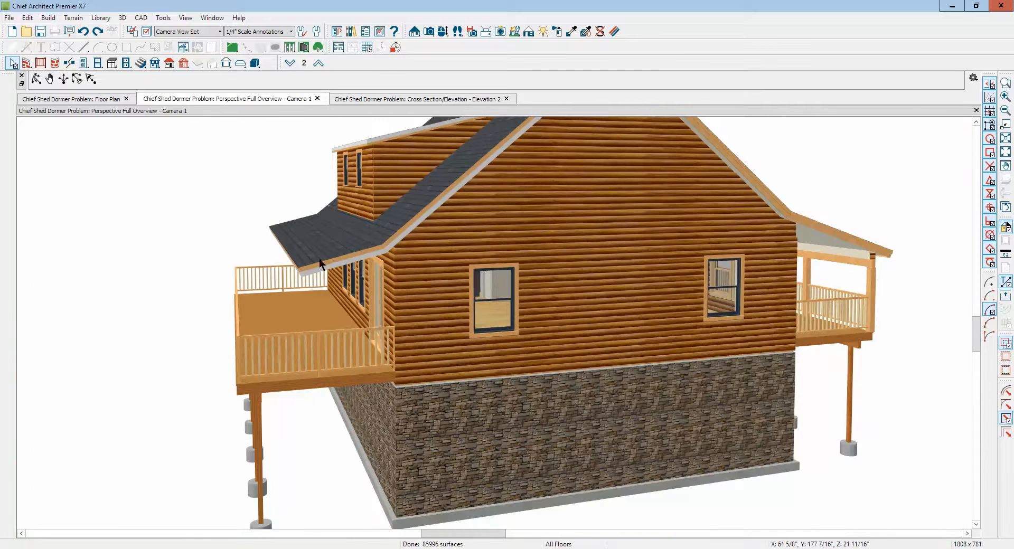
{"action": "left_click", "coordinate": [37, 82]}
{"action": "mouse_move", "coordinate": [131, 193]}
{"action": "left_mouse_down"}
{"action": "mouse_move", "coordinate": [118, 177]}
{"action": "mouse_move", "coordinate": [137, 187]}
{"action": "left_mouse_up"}
{"action": "key", "text": "space"}
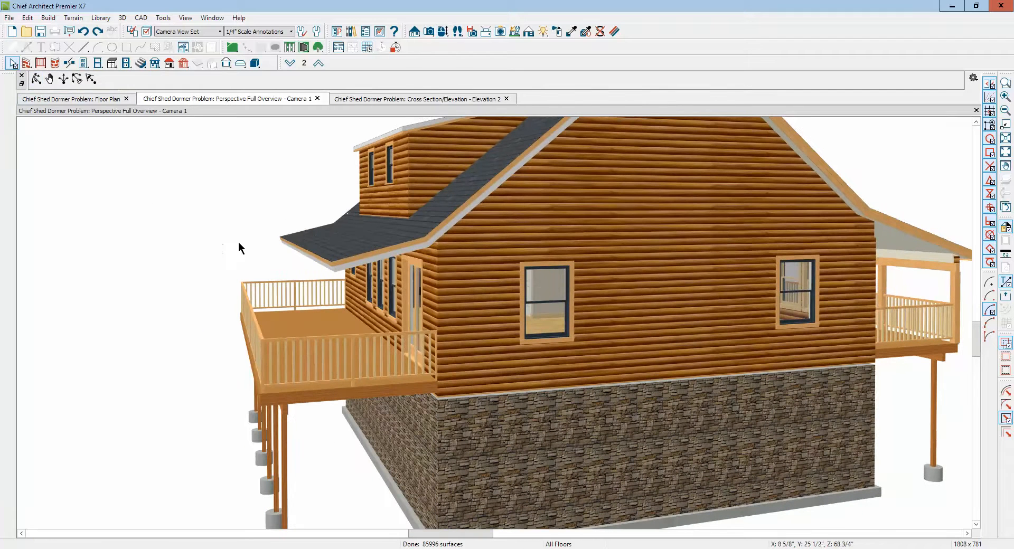
{"action": "left_click", "coordinate": [309, 250]}
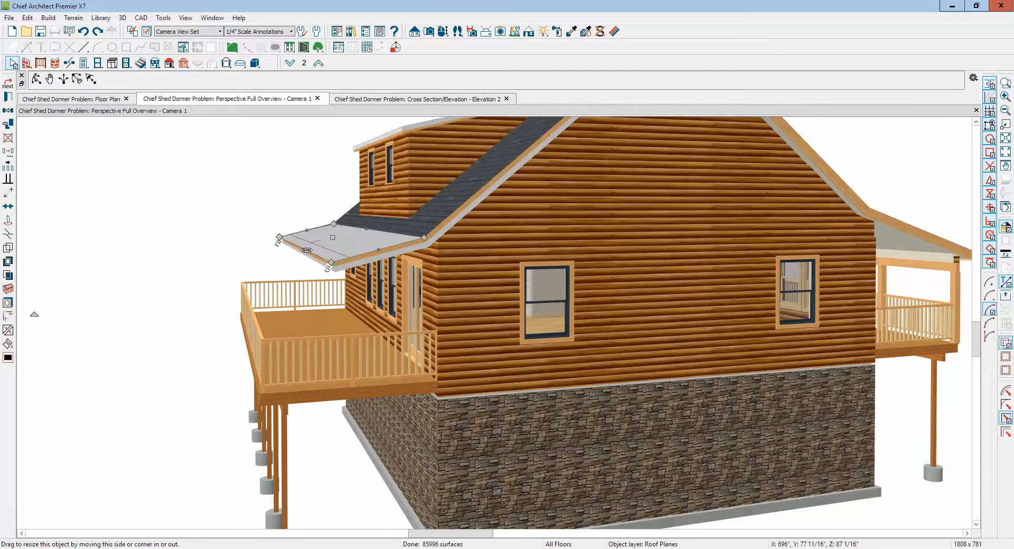
{"action": "left_click_drag", "start_coordinate": [309, 250], "coordinate": [261, 305]}
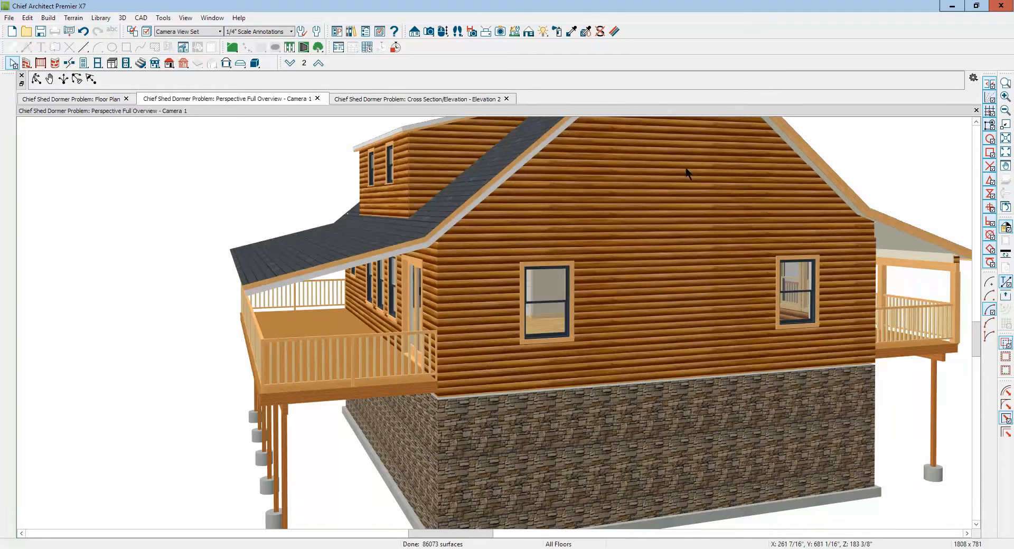
- Measure the vertical clearance from the deck floor's outer edge to the underside of the roof plane in the elevation view
{"action": "key", "text": "ctrl+Tab"}
{"action": "scroll", "coordinate": [589, 195], "scroll_direction": "down", "scroll_amount": 3}
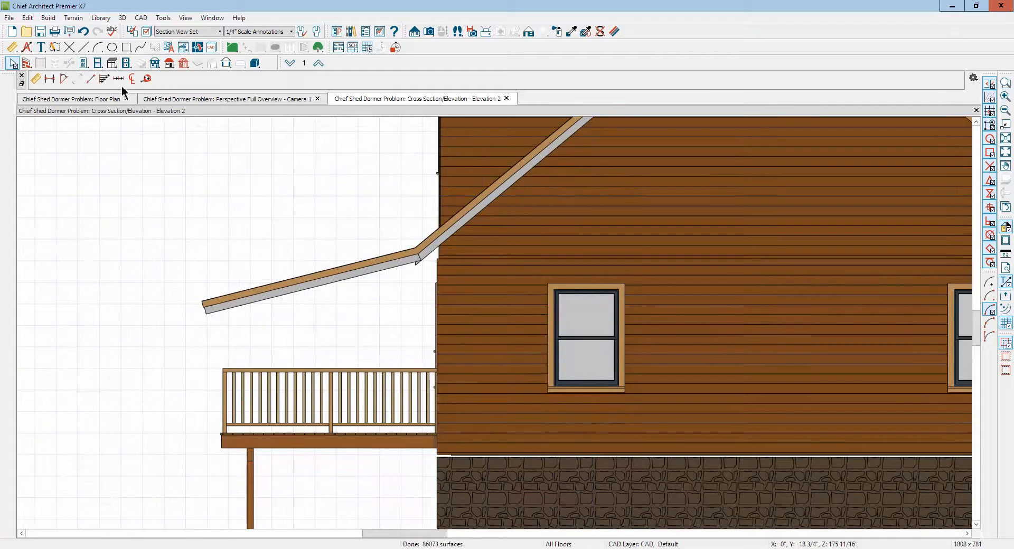
{"action": "left_click", "coordinate": [11, 47]}
{"action": "left_click", "coordinate": [147, 78]}
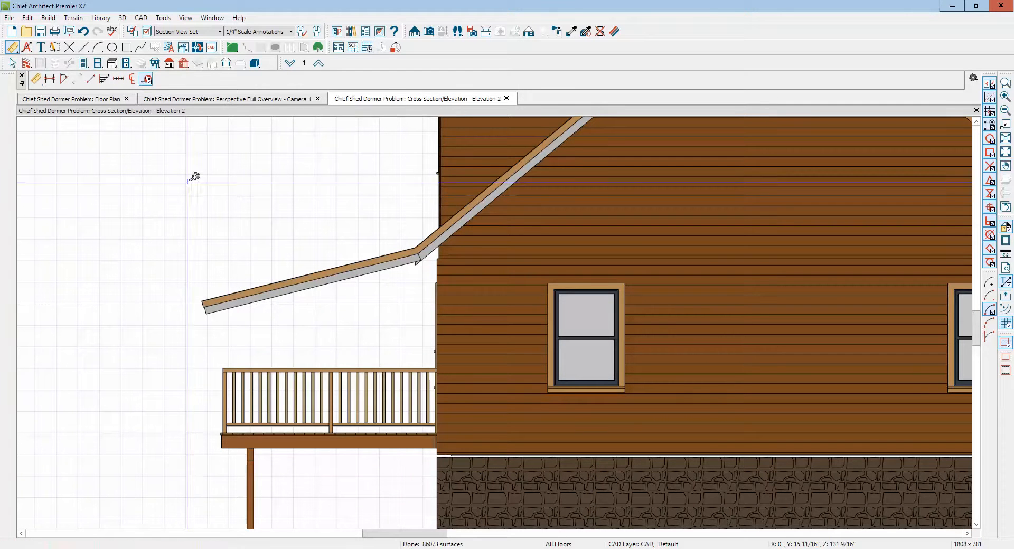
{"action": "left_click_drag", "start_coordinate": [228, 439], "coordinate": [226, 309]}
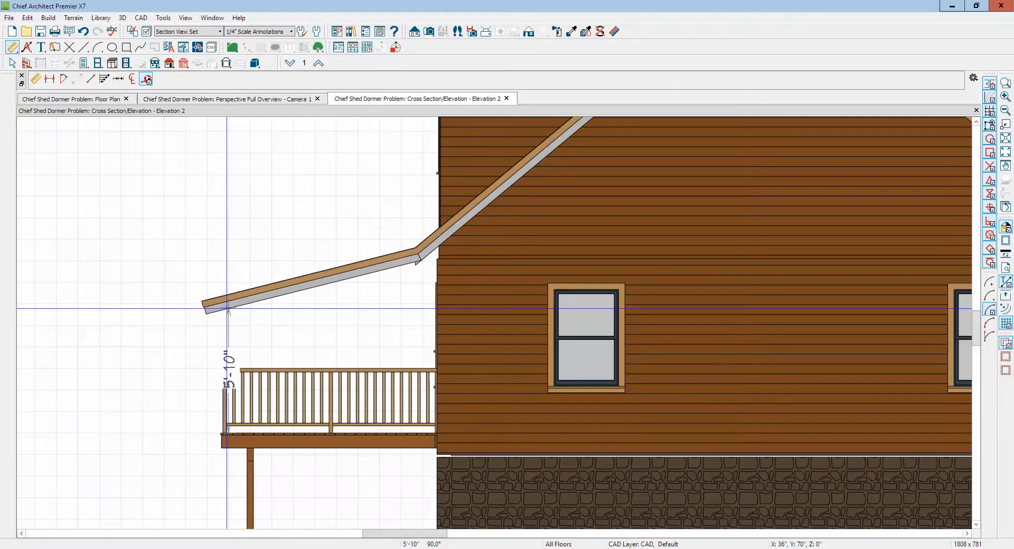
{"action": "left_click_drag", "start_coordinate": [227, 309], "coordinate": [227, 309]}
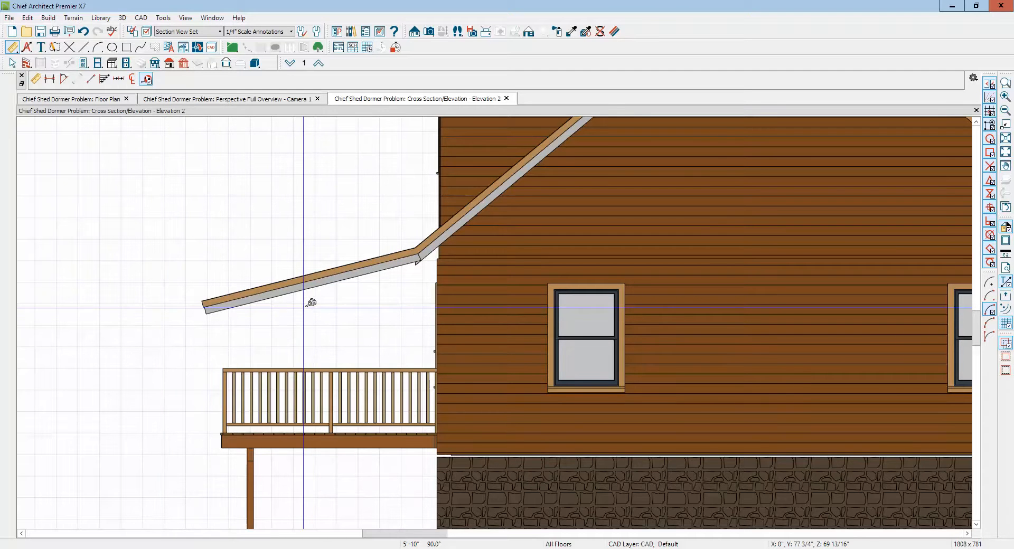
{"action": "key", "text": "space"}
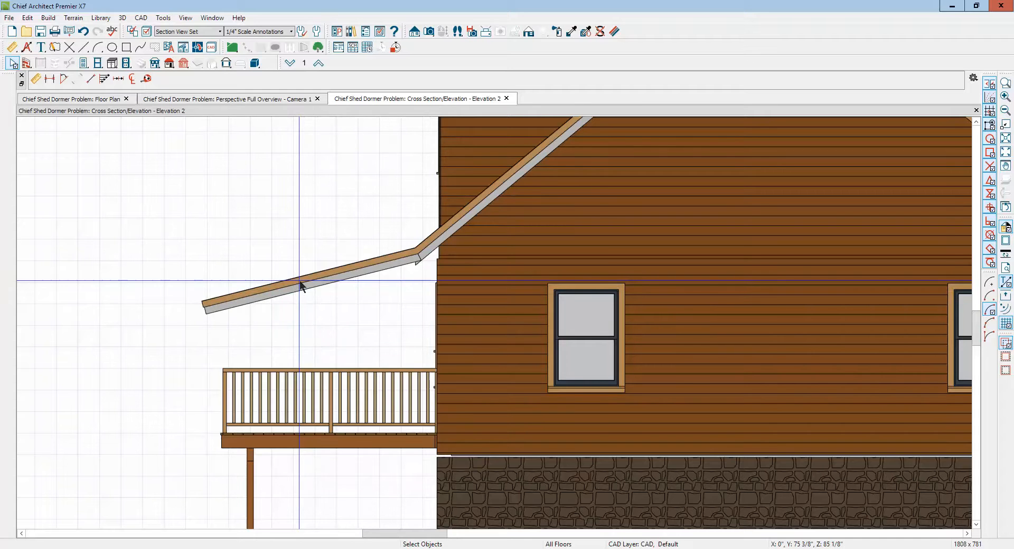
- Lock the deck roof plane's ridge top height and edit its pitch
{"action": "double_click", "coordinate": [300, 284]}
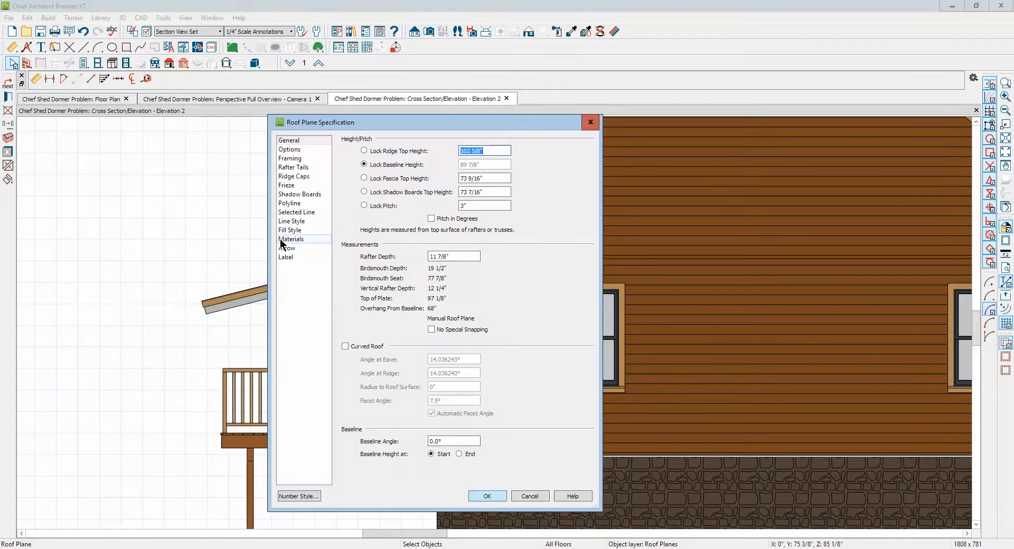
{"action": "left_click", "coordinate": [364, 151]}
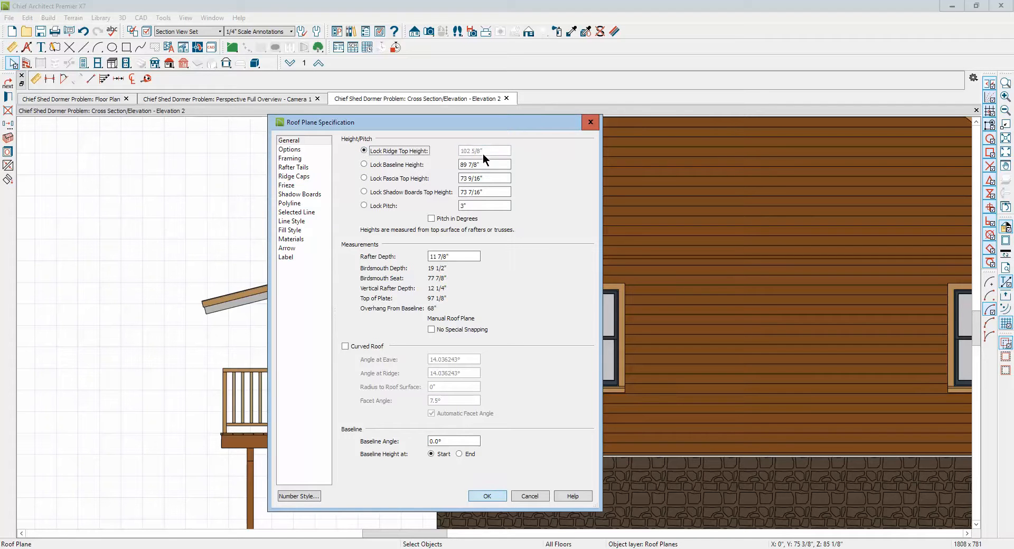
{"action": "double_click", "coordinate": [480, 205]}
{"action": "left_click", "coordinate": [487, 497]}
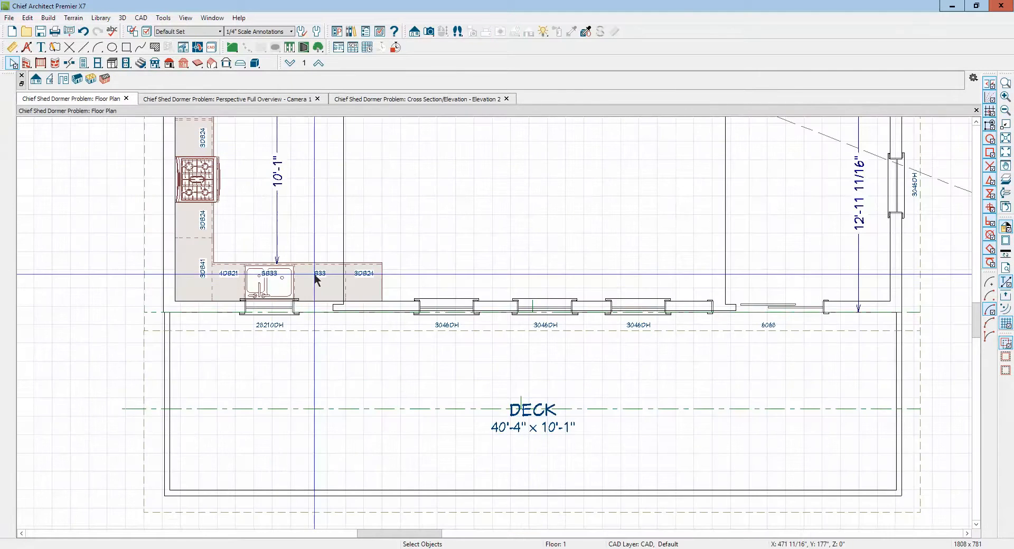
- Delete the roof plane over the deck in the floor plan
{"action": "scroll", "coordinate": [315, 277], "scroll_direction": "down", "scroll_amount": 2}
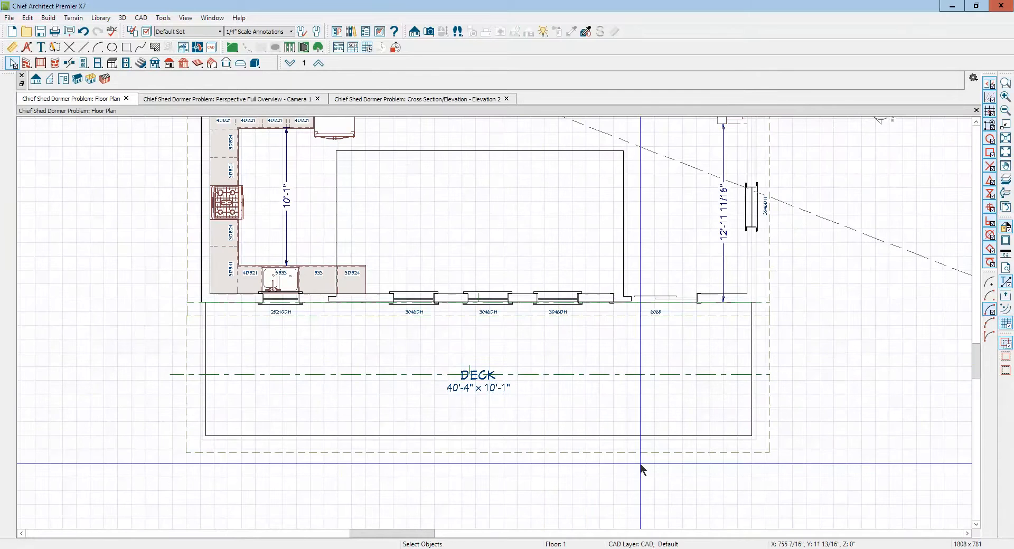
{"action": "scroll", "coordinate": [663, 427], "scroll_direction": "down", "scroll_amount": 3}
{"action": "scroll", "coordinate": [659, 424], "scroll_direction": "down", "scroll_amount": 1}
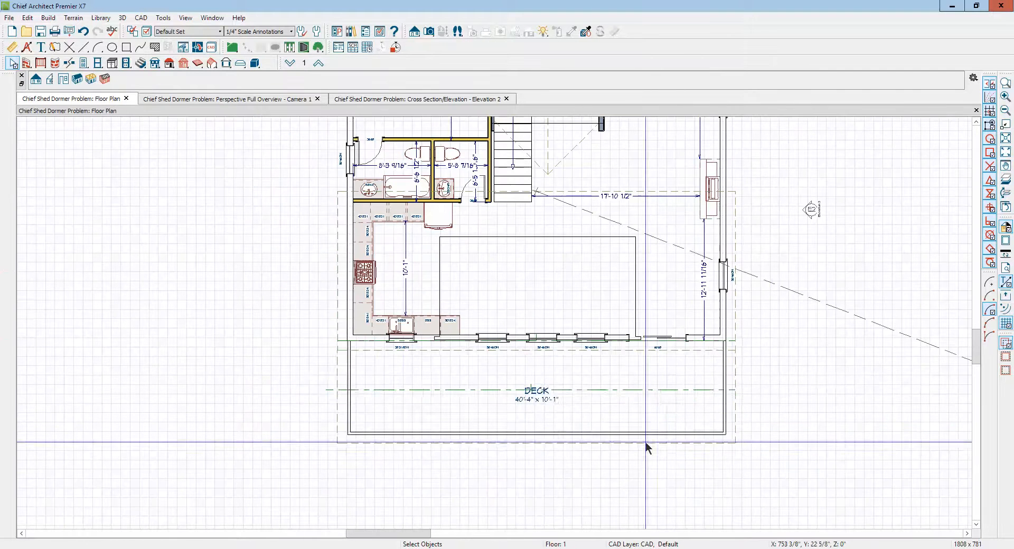
{"action": "left_click", "coordinate": [645, 443]}
{"action": "key", "text": "Delete"}
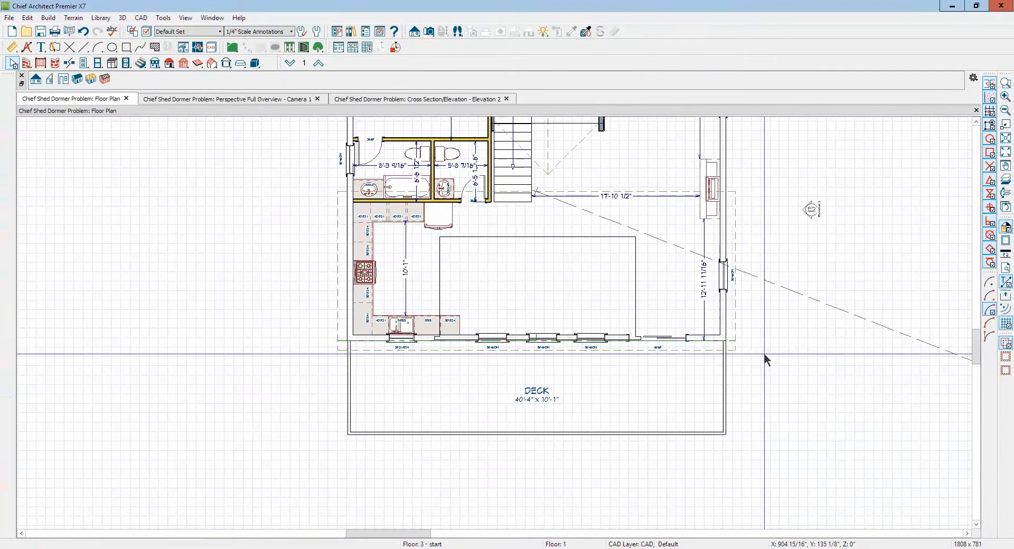
- Draw a new roof plane about 18'-1" wide with its baseline on the deck's outer railing, sloping up toward the house
{"action": "left_click", "coordinate": [170, 63]}
{"action": "scroll", "coordinate": [330, 324], "scroll_direction": "down", "scroll_amount": 1}
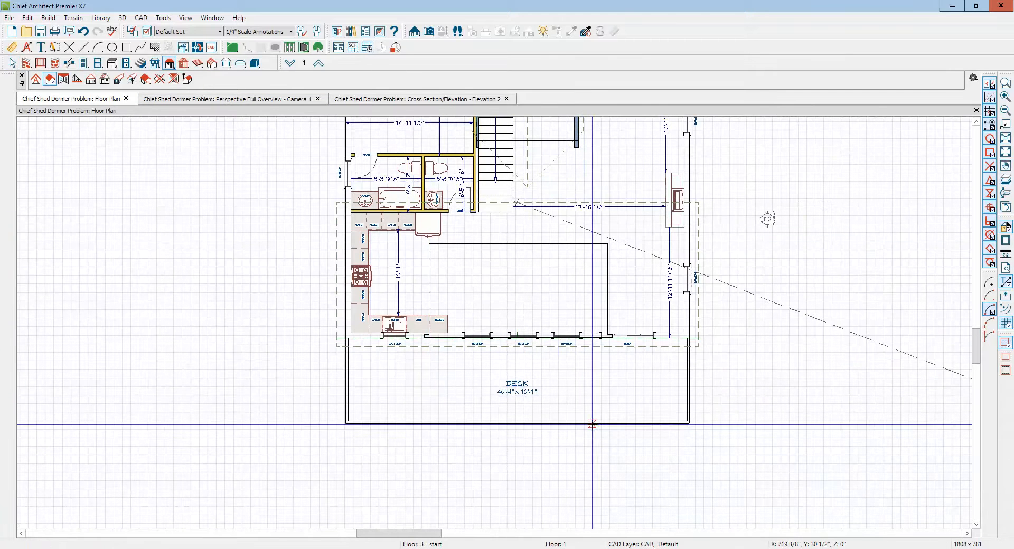
{"action": "left_click_drag", "start_coordinate": [593, 421], "coordinate": [436, 421]}
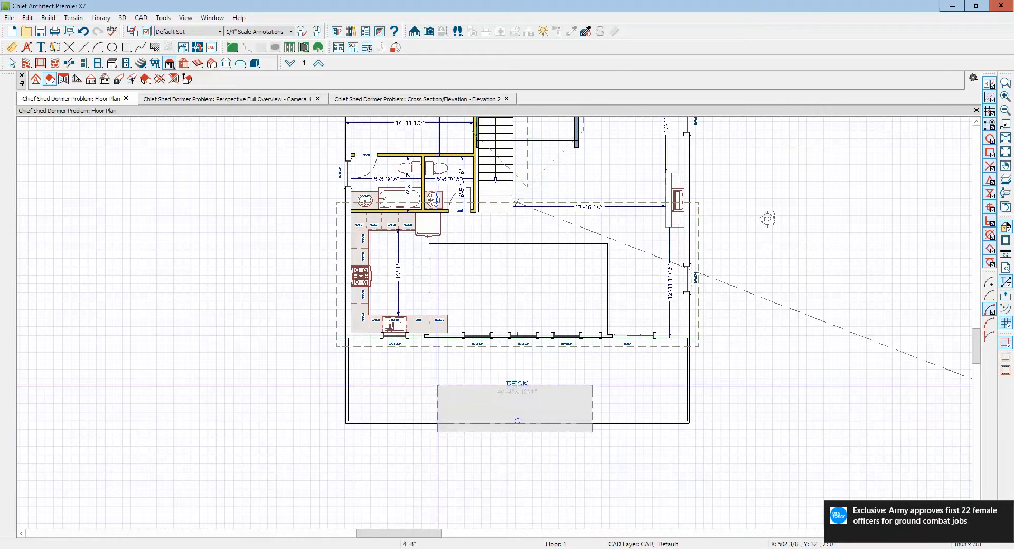
{"action": "left_click", "coordinate": [436, 371]}
{"action": "right_click", "coordinate": [437, 371]}
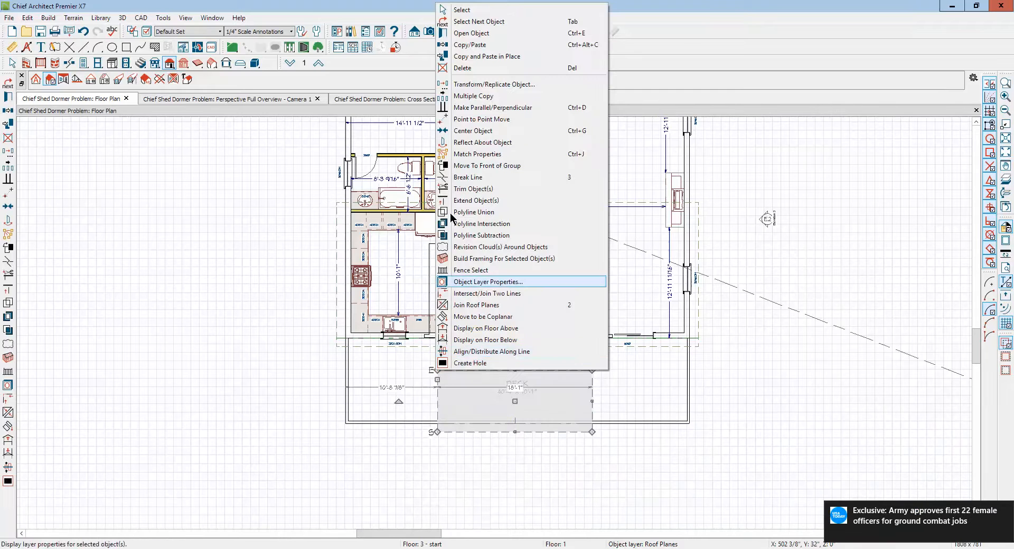
{"action": "left_click", "coordinate": [479, 10]}
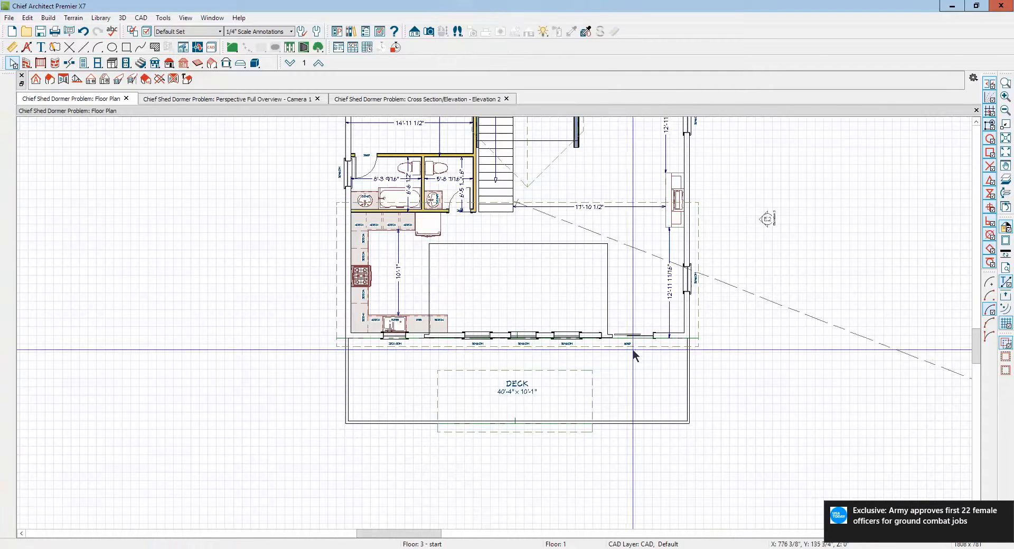
- Check the ceiling heights and roof options in the deck room's structure specification
{"action": "right_click", "coordinate": [619, 375]}
{"action": "left_click", "coordinate": [652, 405]}
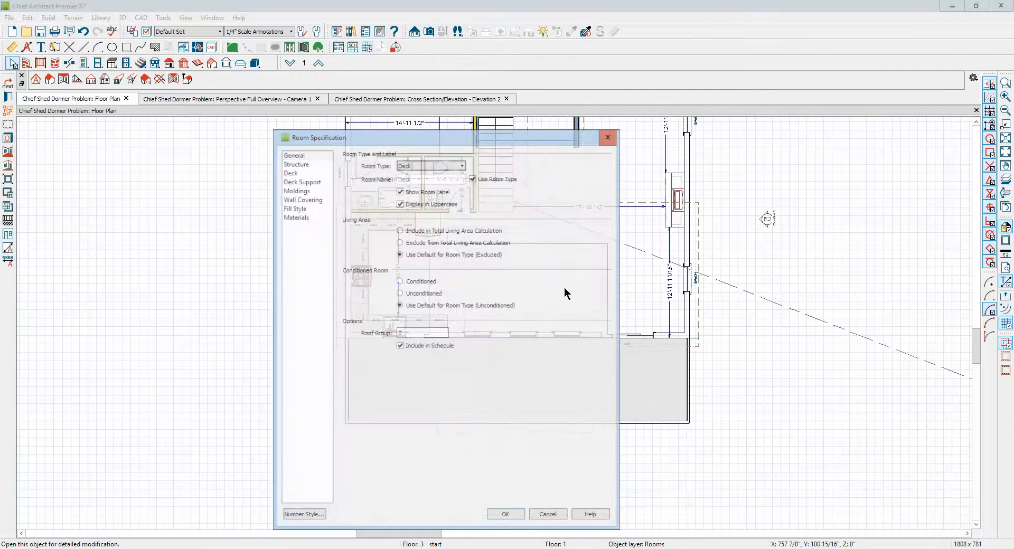
{"action": "left_click", "coordinate": [303, 164]}
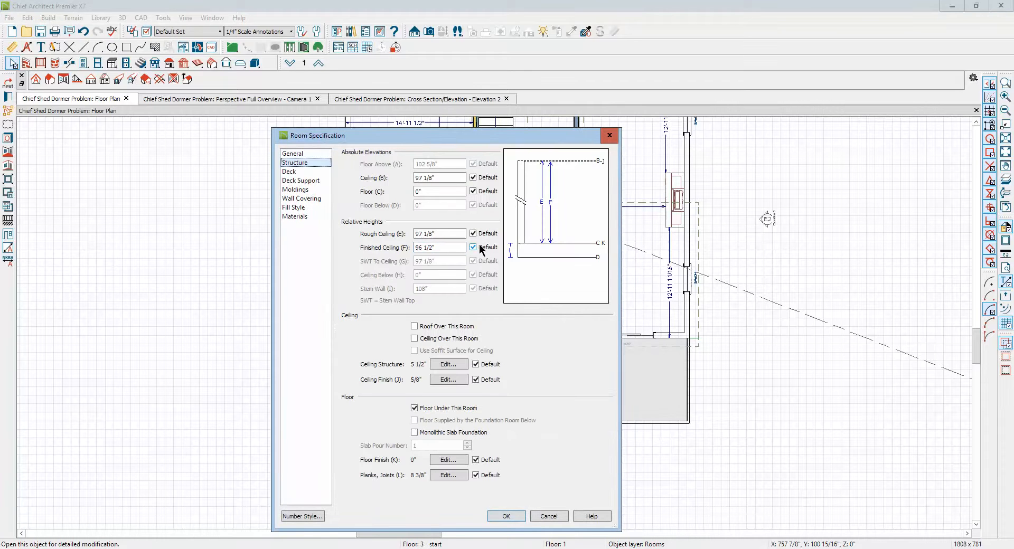
{"action": "left_click", "coordinate": [518, 516]}
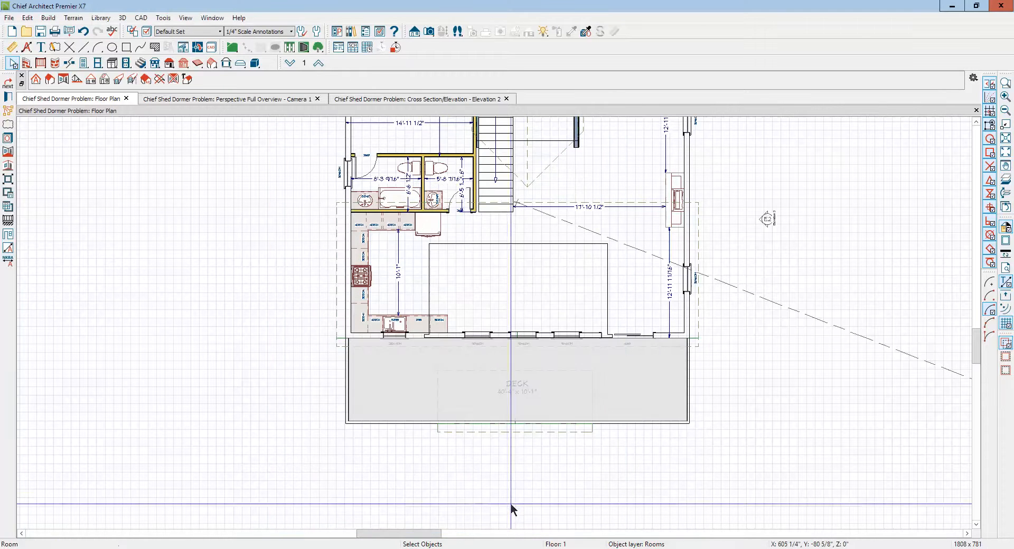
{"action": "left_click", "coordinate": [587, 401]}
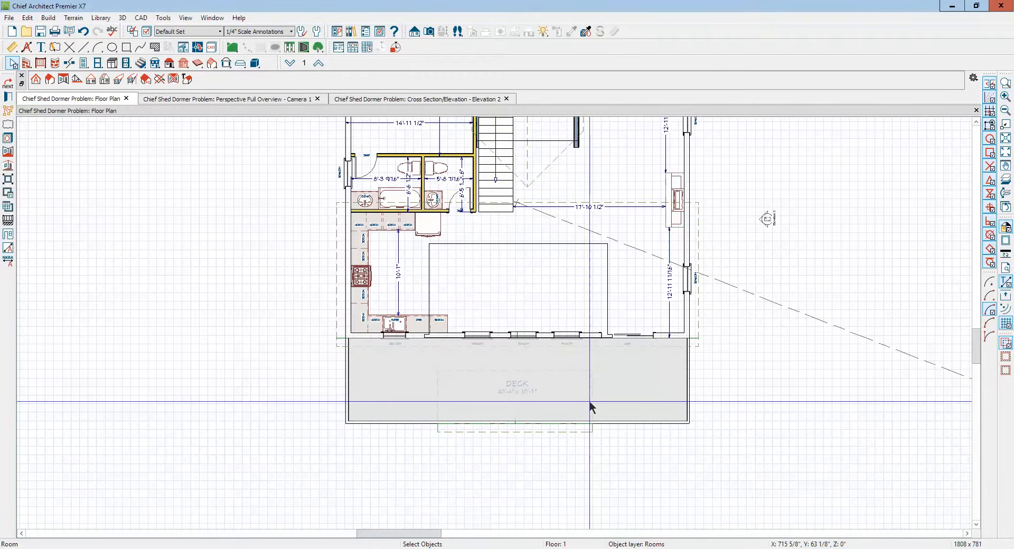
- Reduce the pitch of the new deck roof plane from the perspective view
{"action": "key", "text": "ctrl+Tab"}
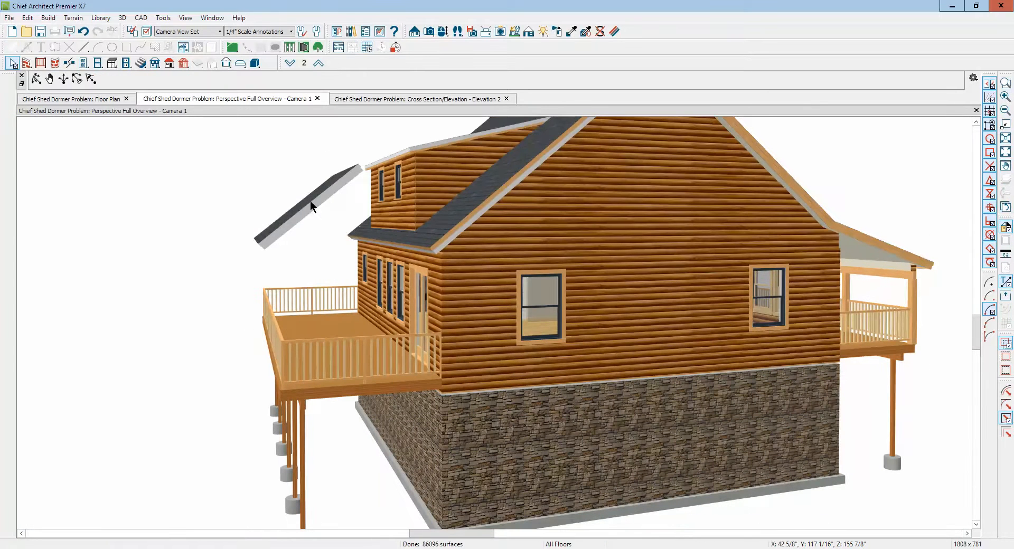
{"action": "left_click", "coordinate": [310, 202]}
{"action": "double_click", "coordinate": [310, 201]}
{"action": "left_click", "coordinate": [467, 205]}
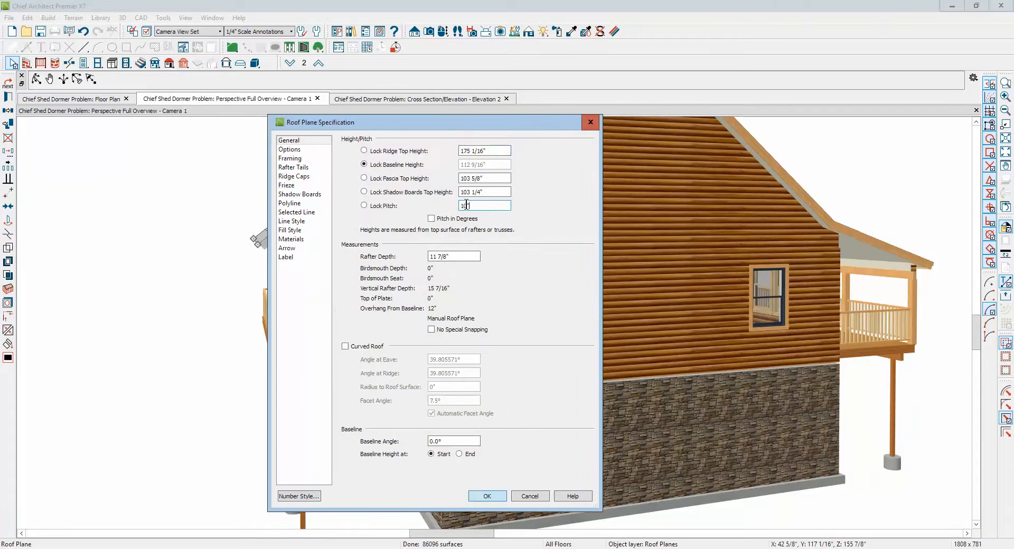
{"action": "left_click", "coordinate": [488, 497]}
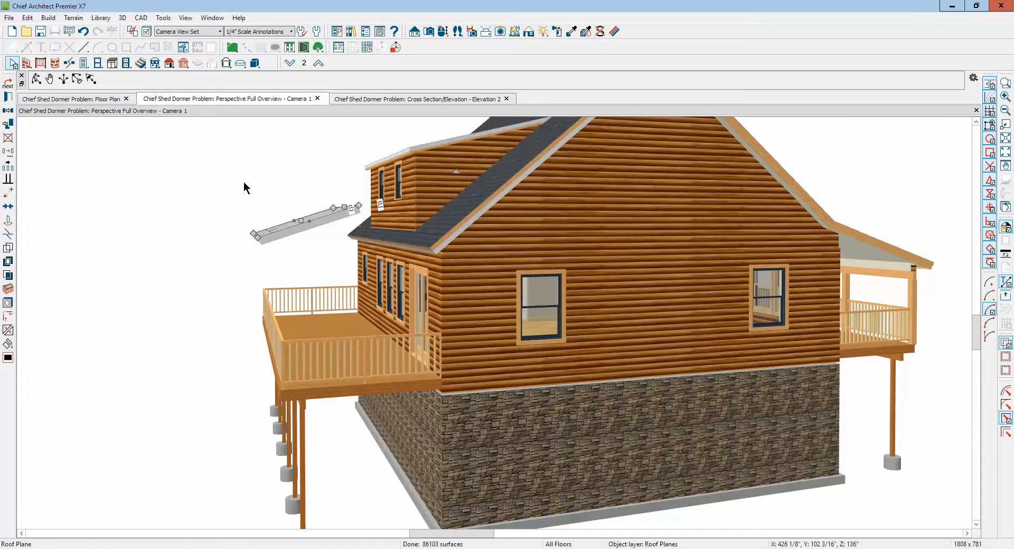
- Examine the covered porch's roof and its supports on the opposite side of the house for comparison with the new deck roof
{"action": "left_click", "coordinate": [36, 78]}
{"action": "left_click_drag", "start_coordinate": [98, 206], "coordinate": [480, 231]}
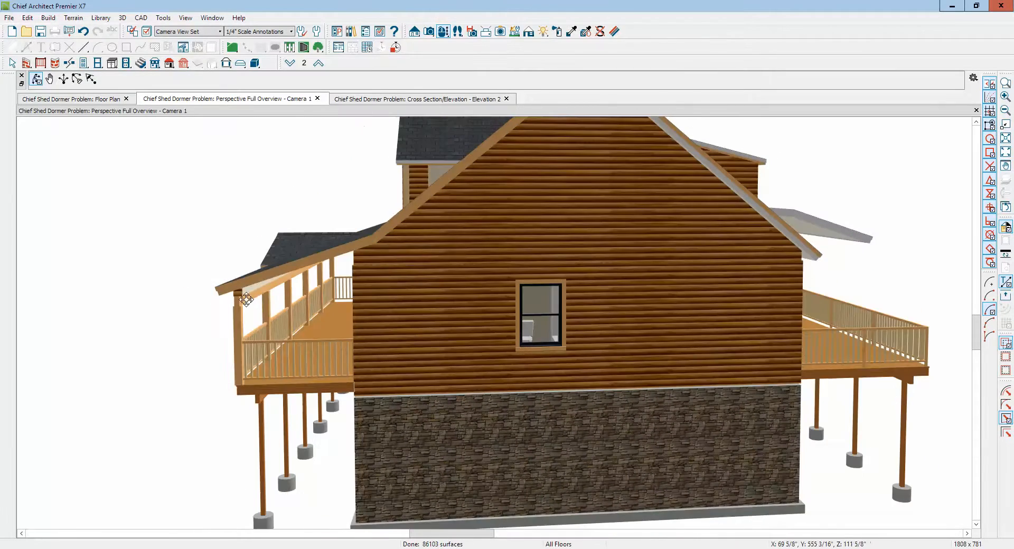
{"action": "scroll", "coordinate": [242, 300], "scroll_direction": "up", "scroll_amount": 3}
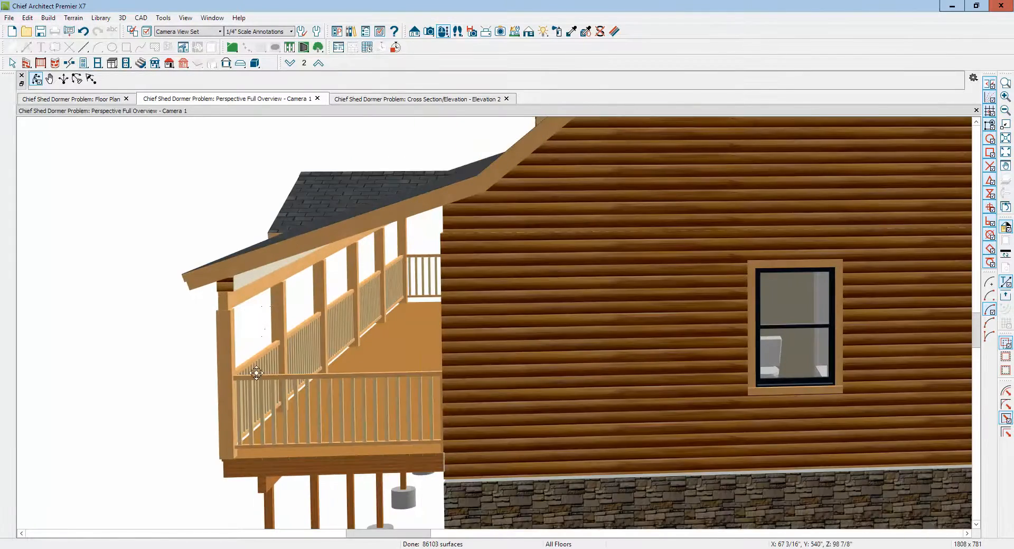
{"action": "scroll", "coordinate": [222, 382], "scroll_direction": "down", "scroll_amount": 4}
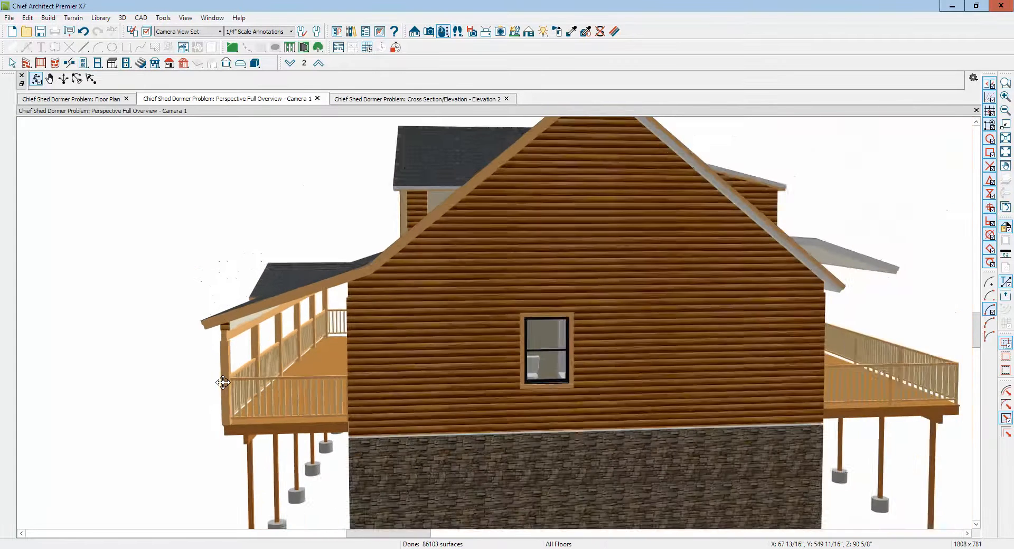
{"action": "scroll", "coordinate": [223, 383], "scroll_direction": "down", "scroll_amount": 3}
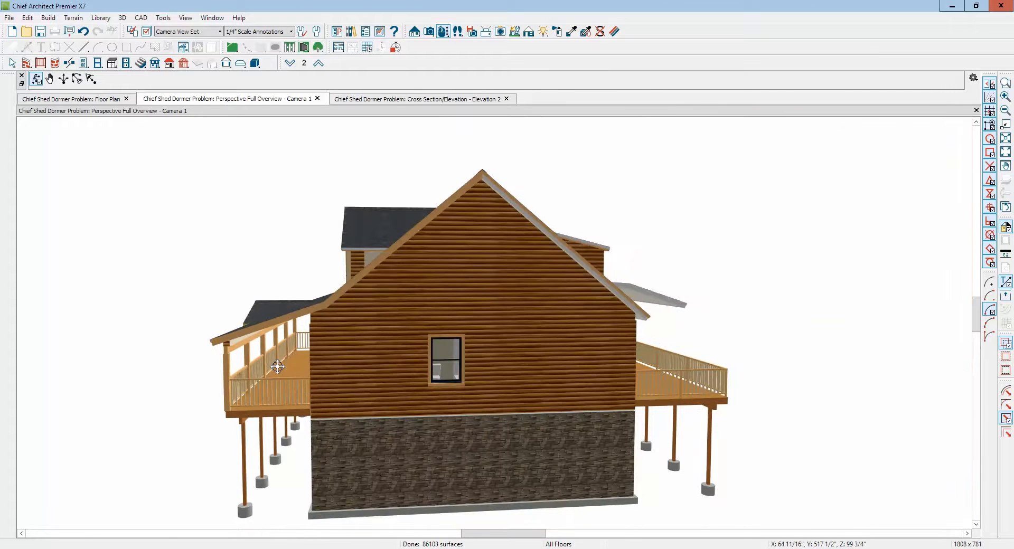
{"action": "left_click_drag", "start_coordinate": [543, 403], "coordinate": [410, 417]}
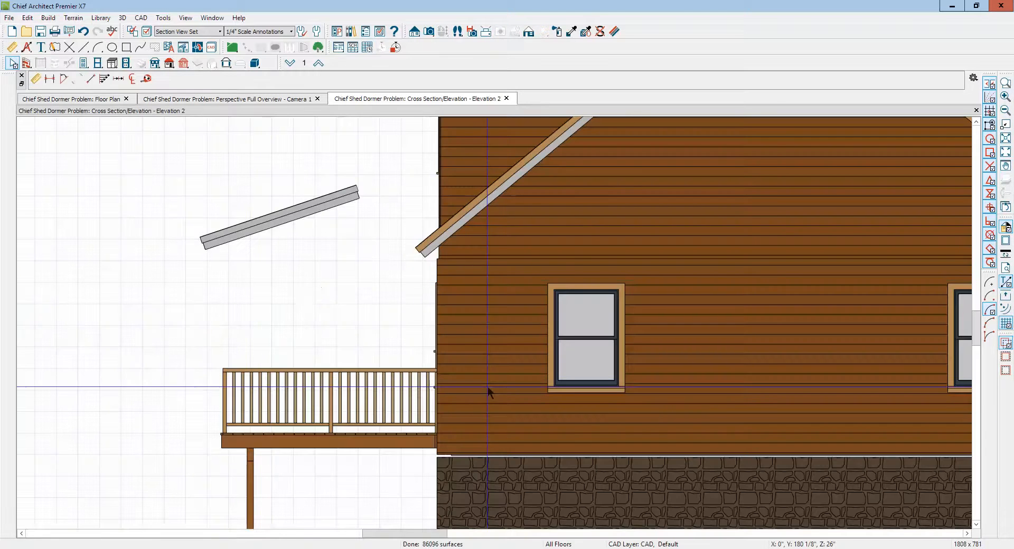
- Examine the main roof's baseline along the rear wall beside the deck in the floor plan
{"action": "key", "text": "ctrl+Tab"}
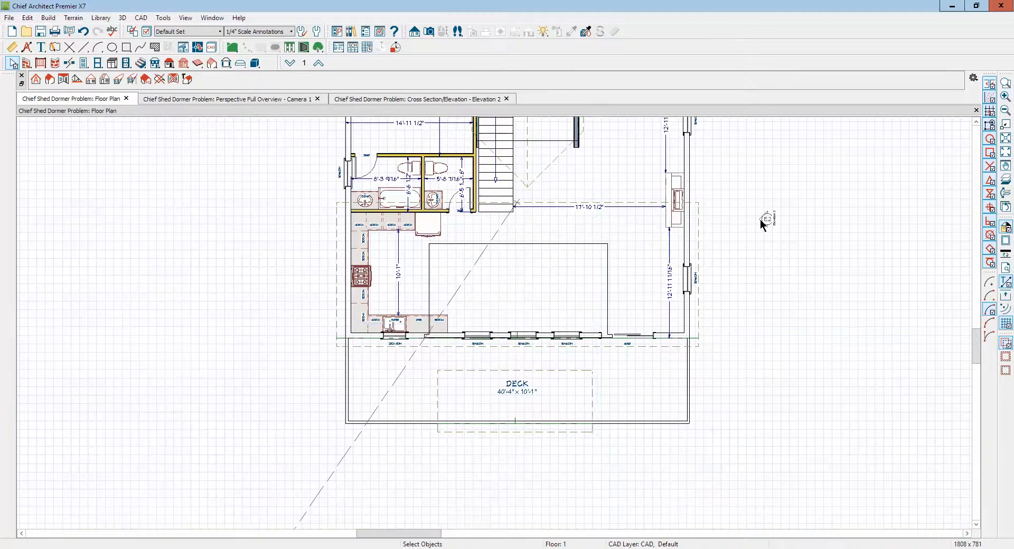
{"action": "left_click", "coordinate": [607, 292]}
{"action": "left_click", "coordinate": [607, 295]}
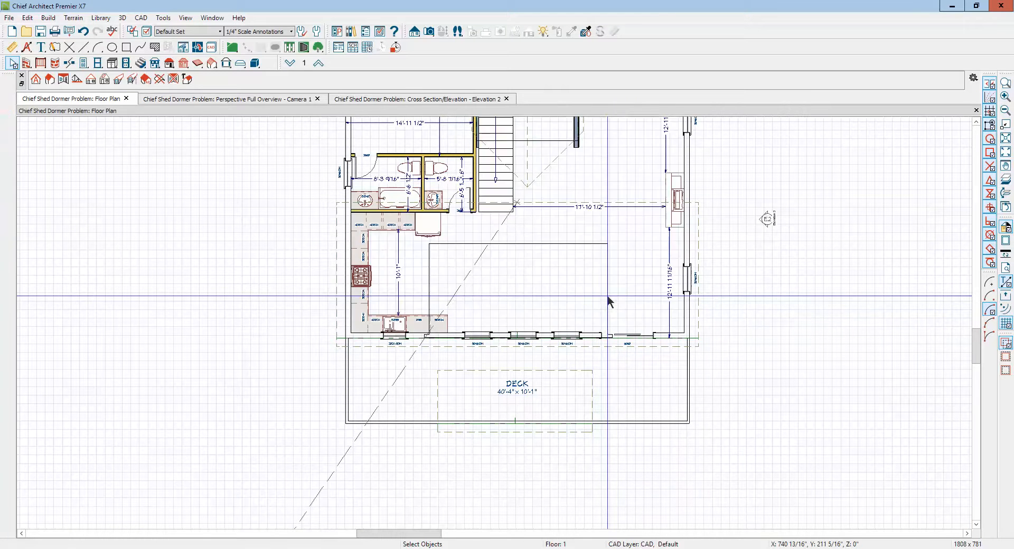
{"action": "key", "text": "Escape"}
{"action": "scroll", "coordinate": [566, 336], "scroll_direction": "up", "scroll_amount": 1}
{"action": "scroll", "coordinate": [566, 337], "scroll_direction": "up", "scroll_amount": 5}
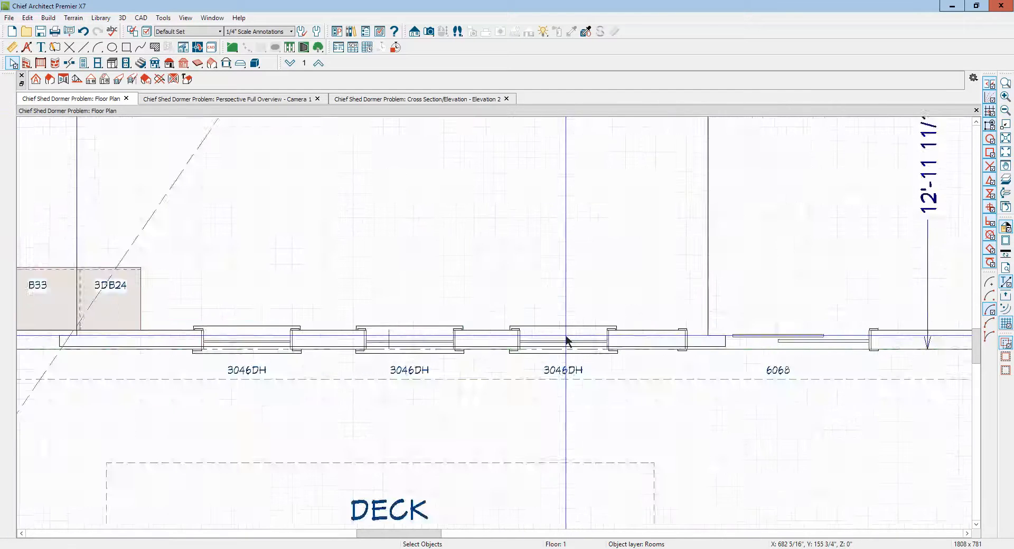
{"action": "scroll", "coordinate": [571, 340], "scroll_direction": "down", "scroll_amount": 2}
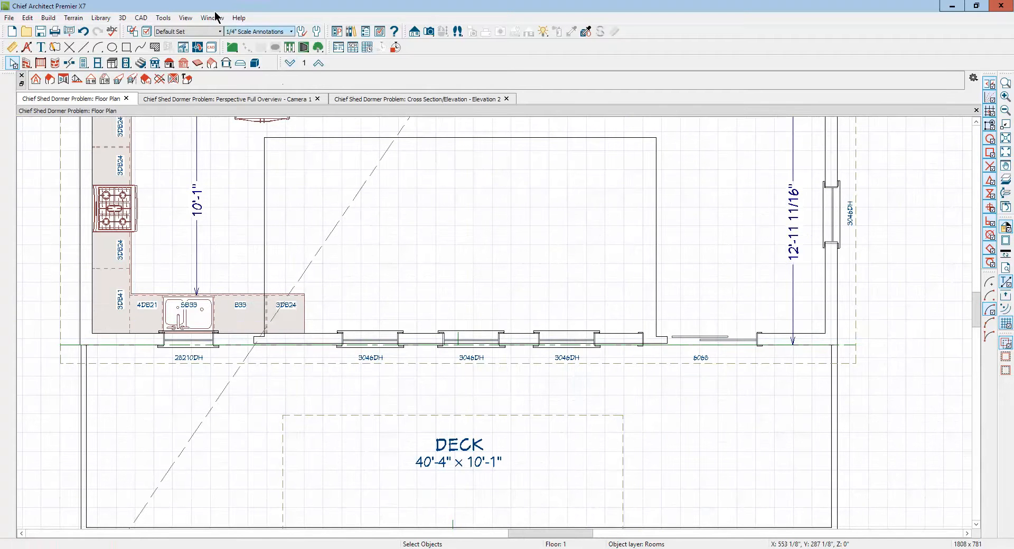
- Review the roof layers in the Default Set's layer display options and turn off the drawing grid
{"action": "left_click", "coordinate": [146, 32]}
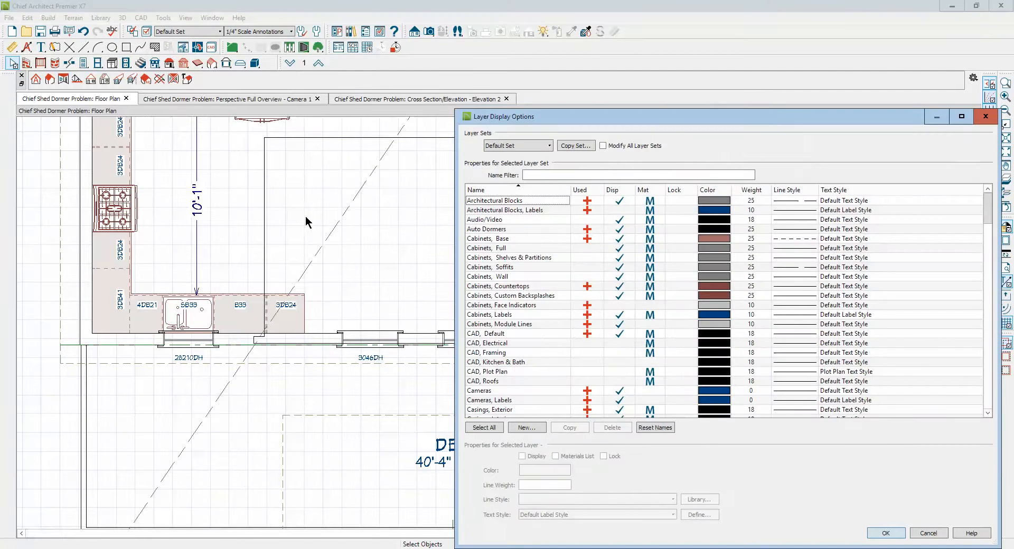
{"action": "key", "text": "r"}
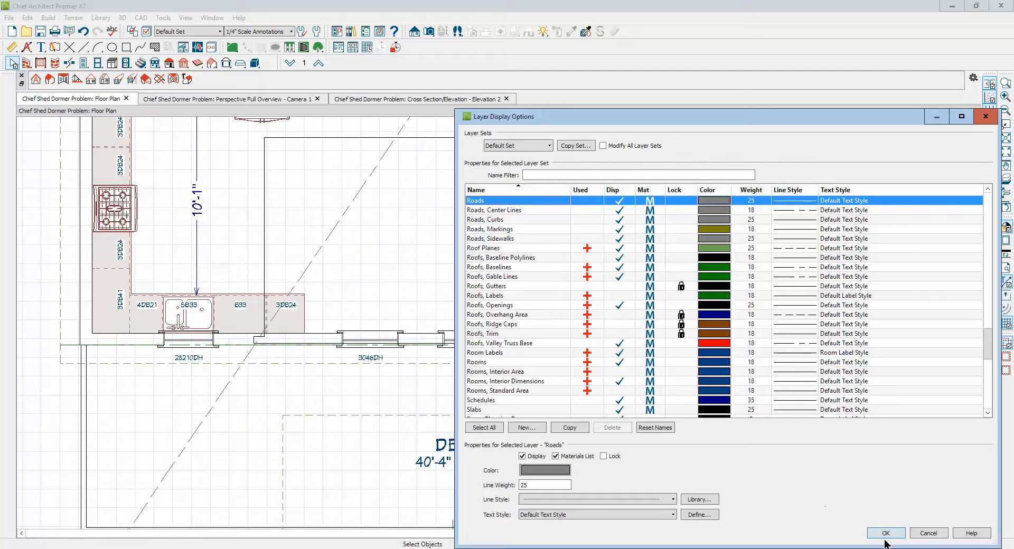
{"action": "left_click", "coordinate": [928, 534]}
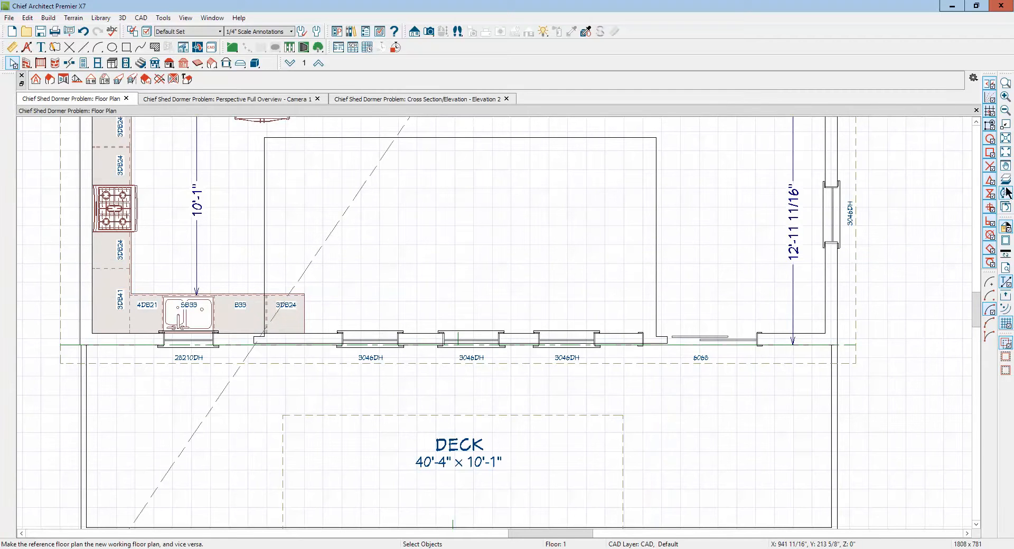
{"action": "left_click", "coordinate": [1004, 324]}
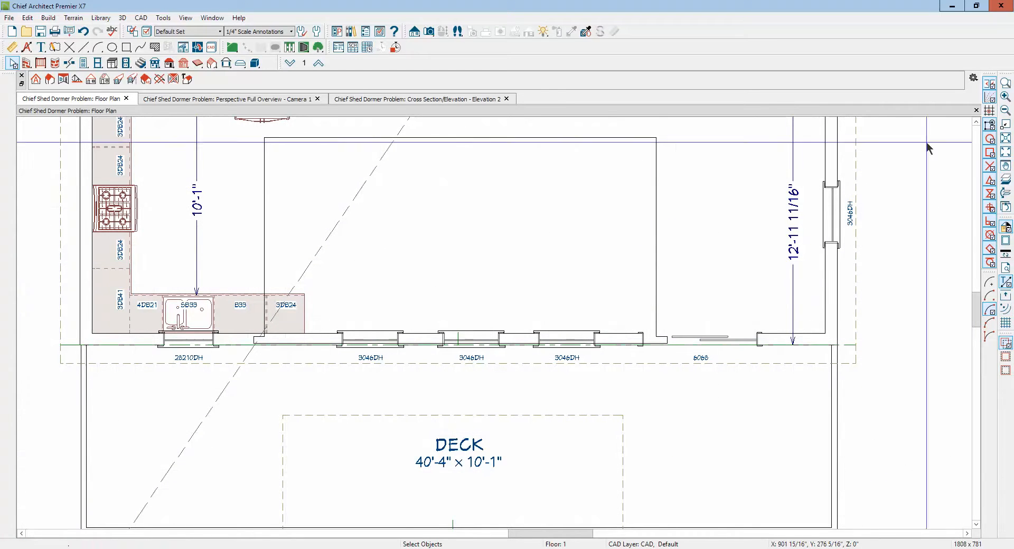
{"action": "left_click", "coordinate": [659, 319]}
{"action": "scroll", "coordinate": [658, 317], "scroll_direction": "up", "scroll_amount": 5}
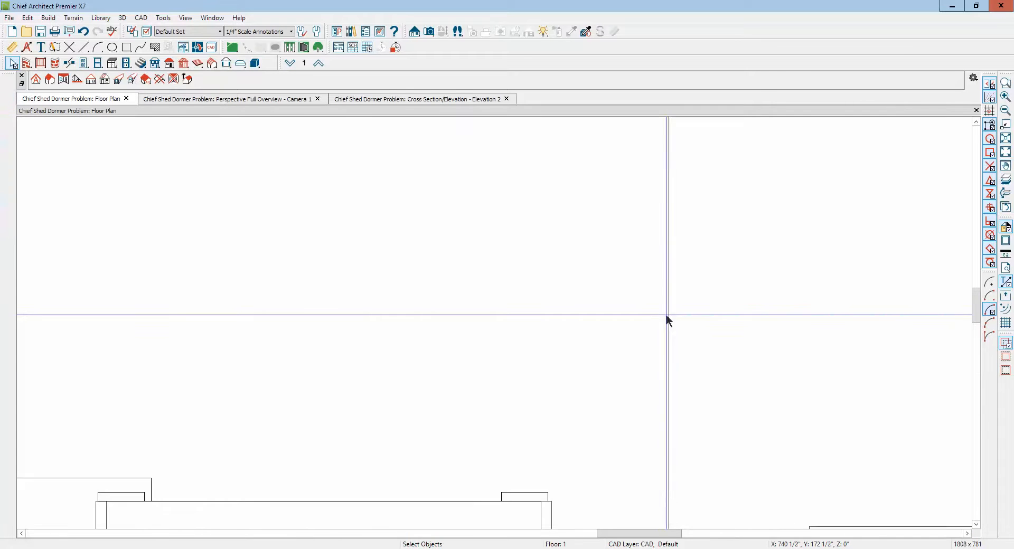
{"action": "left_click", "coordinate": [668, 315]}
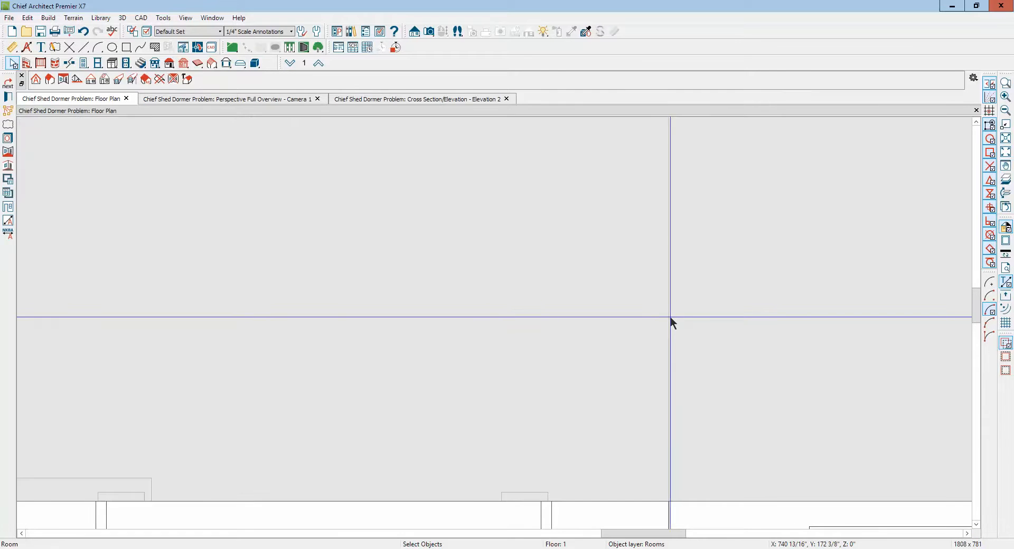
{"action": "scroll", "coordinate": [670, 316], "scroll_direction": "down", "scroll_amount": 2}
{"action": "scroll", "coordinate": [673, 312], "scroll_direction": "down", "scroll_amount": 4}
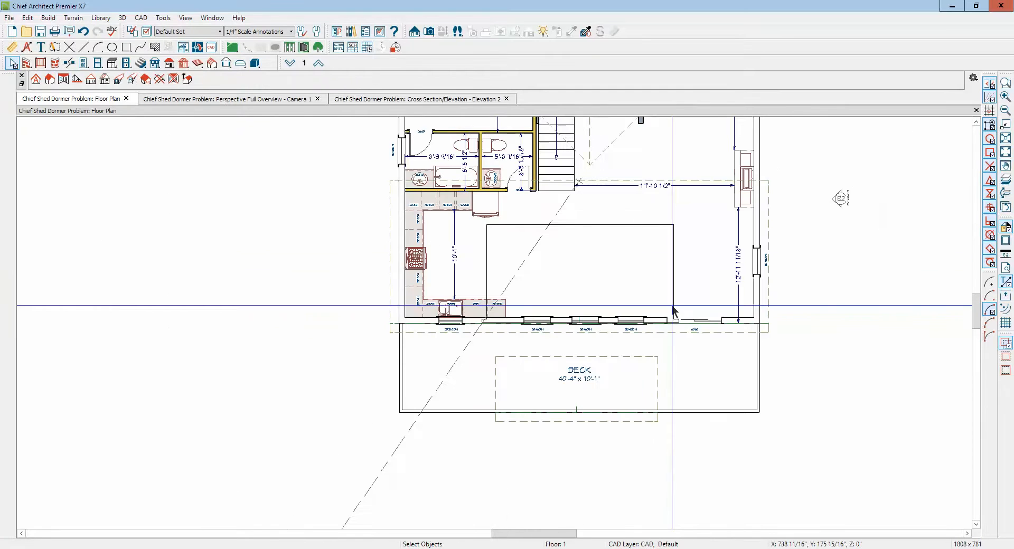
{"action": "scroll", "coordinate": [492, 212], "scroll_direction": "up", "scroll_amount": 1}
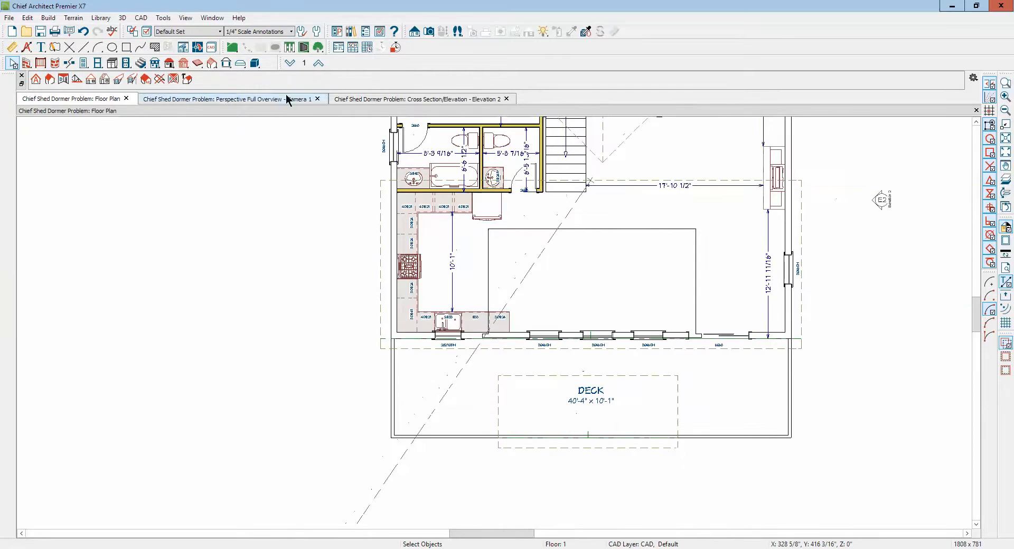
- Explode the automatic shed dormer on Floor 2 into its separate parts and check that its two side walls select individually
{"action": "left_click", "coordinate": [320, 65]}
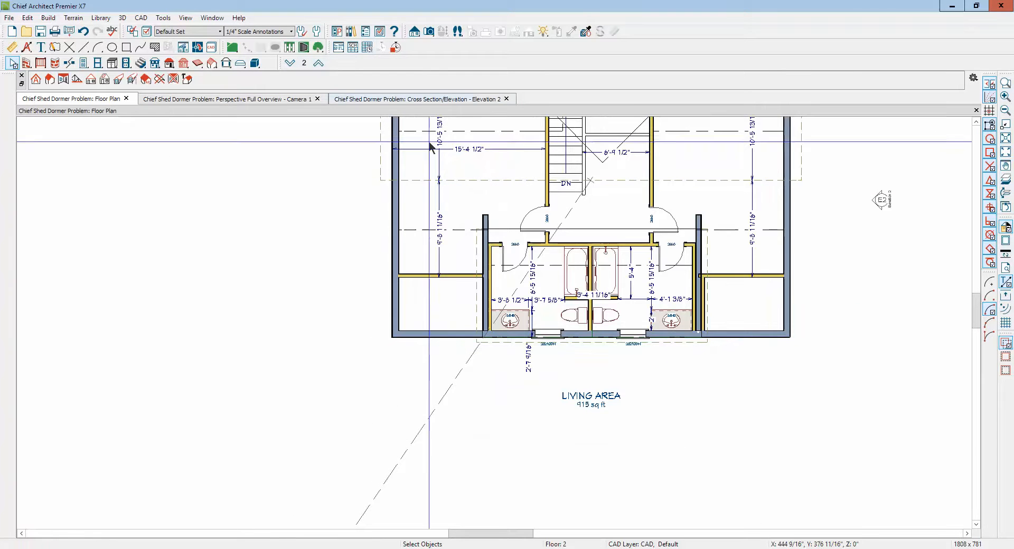
{"action": "left_click", "coordinate": [487, 261]}
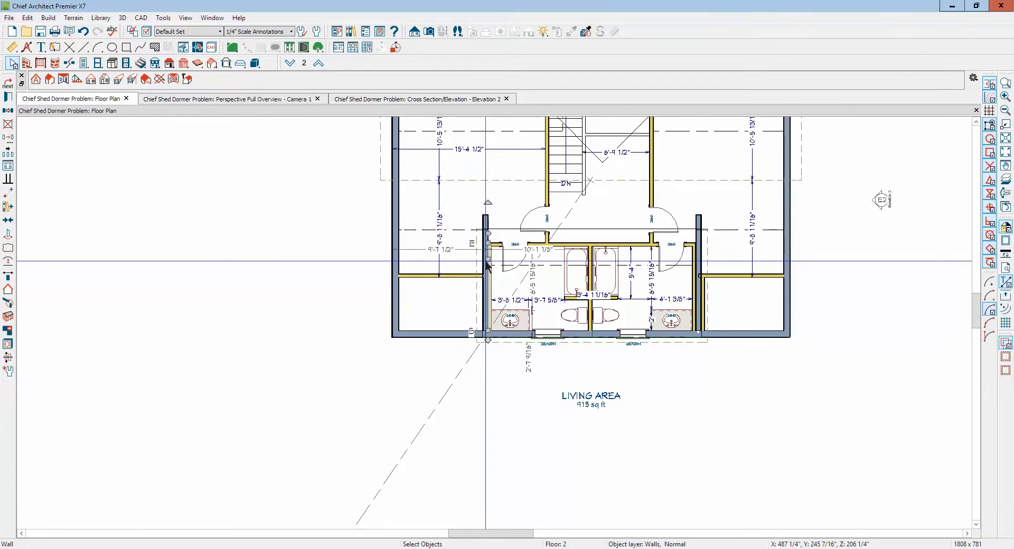
{"action": "left_click", "coordinate": [488, 228]}
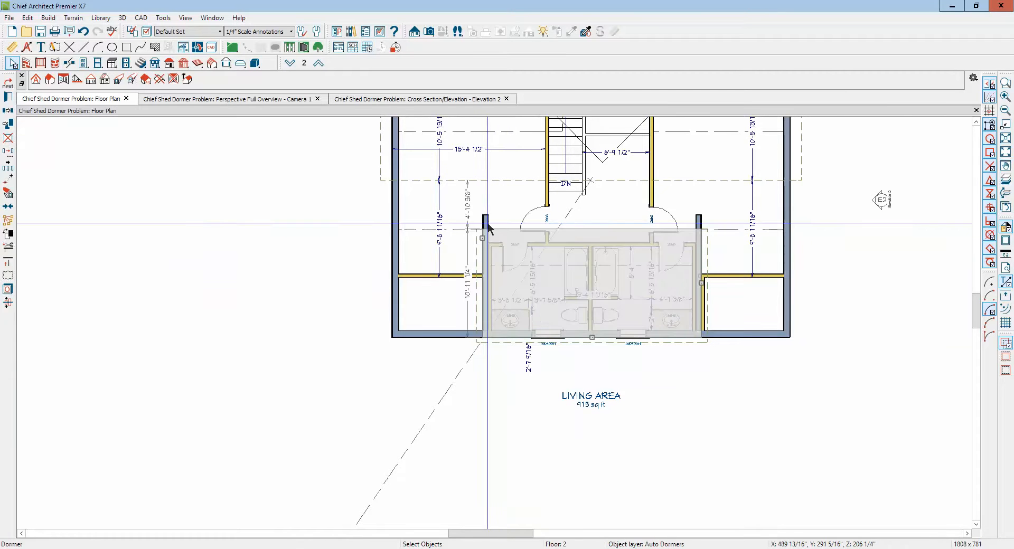
{"action": "left_click", "coordinate": [9, 96]}
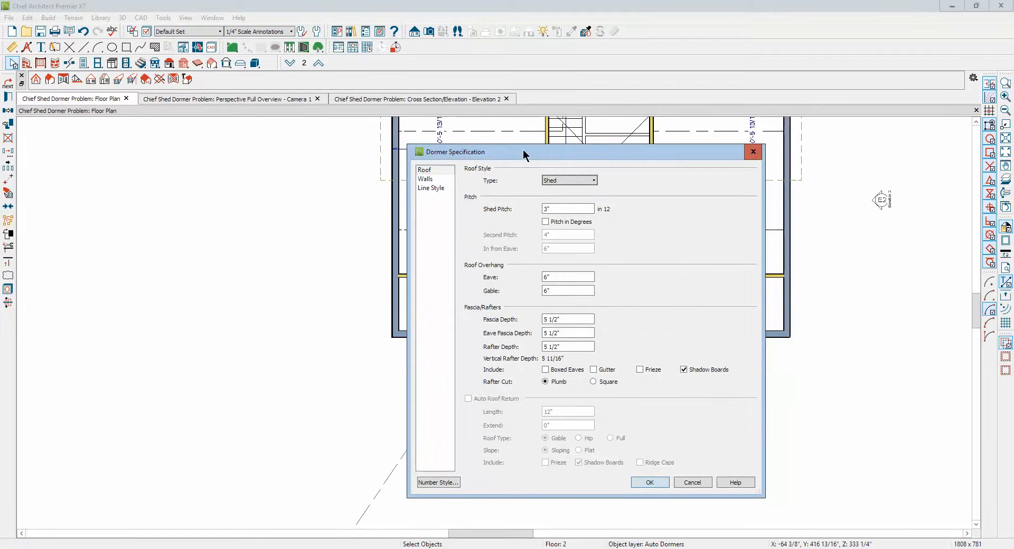
{"action": "left_click", "coordinate": [693, 482]}
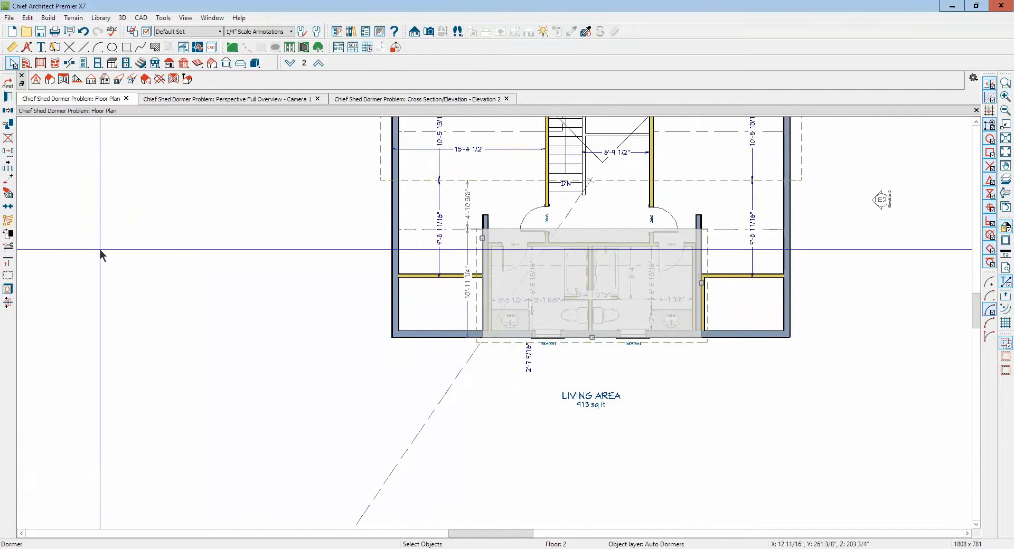
{"action": "left_click", "coordinate": [8, 194]}
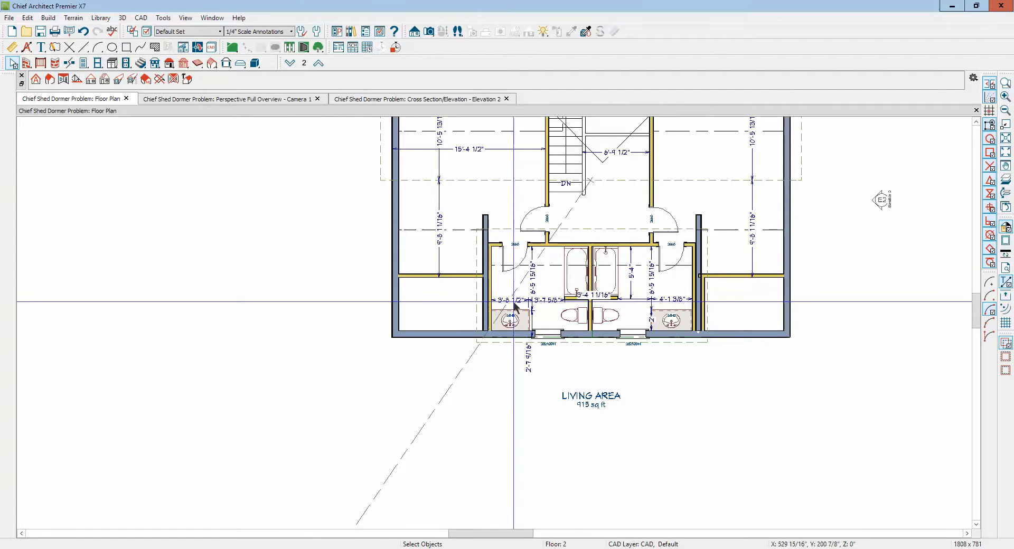
{"action": "left_click", "coordinate": [487, 268]}
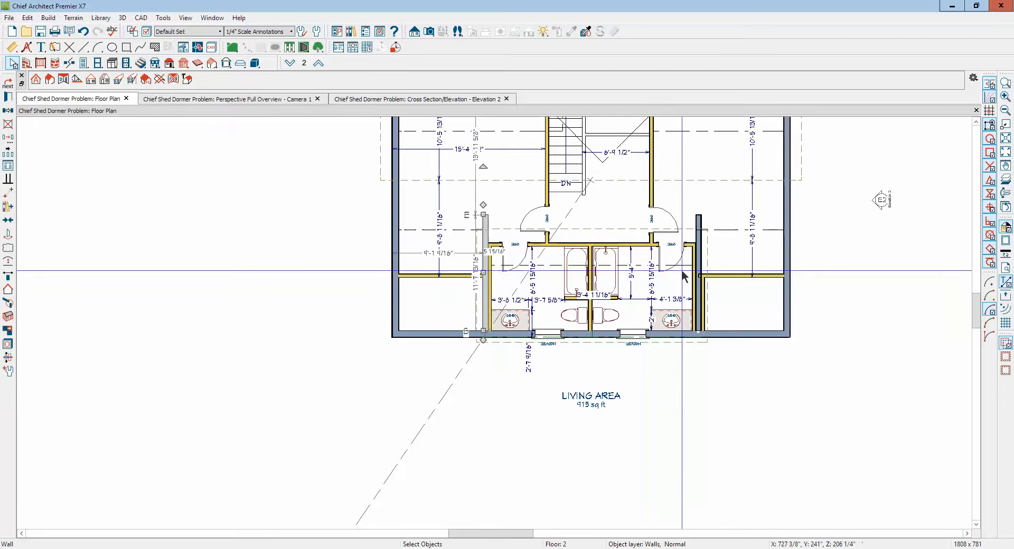
{"action": "left_click", "coordinate": [699, 275]}
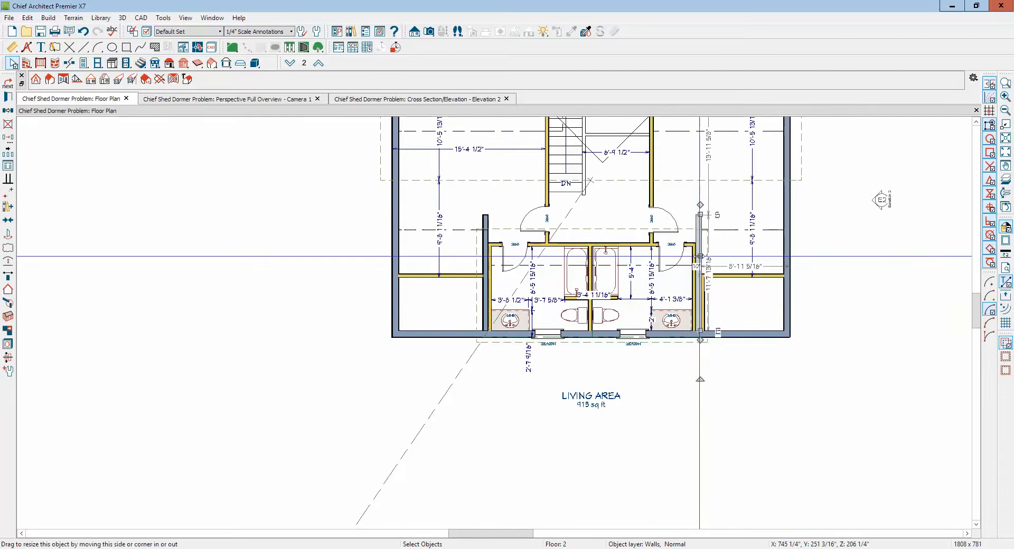
{"action": "left_click", "coordinate": [610, 229]}
{"action": "key", "text": "Escape"}
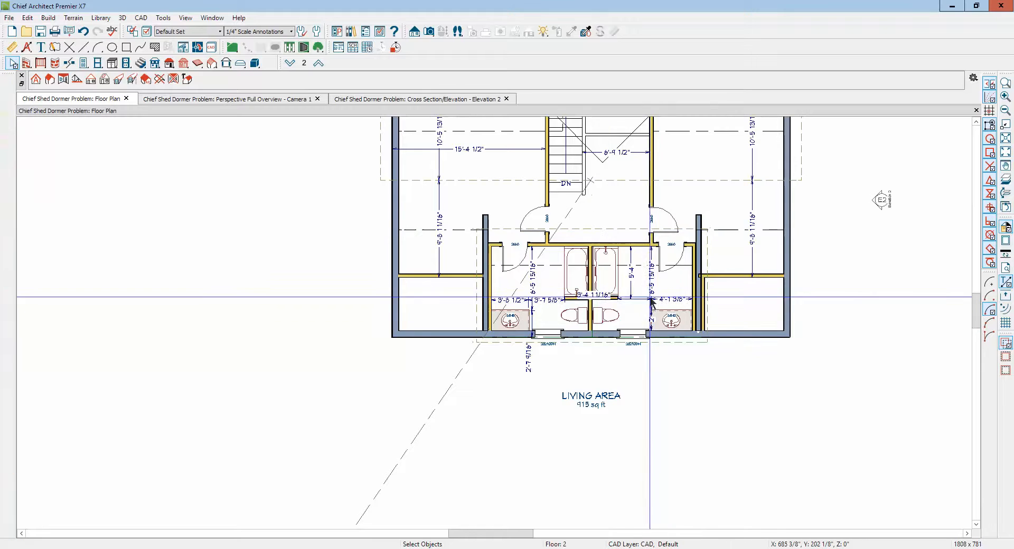
- On Floor 1, break the main roof plane's rear eave edge in line with both sides of the dormer opening
{"action": "left_click", "coordinate": [290, 63]}
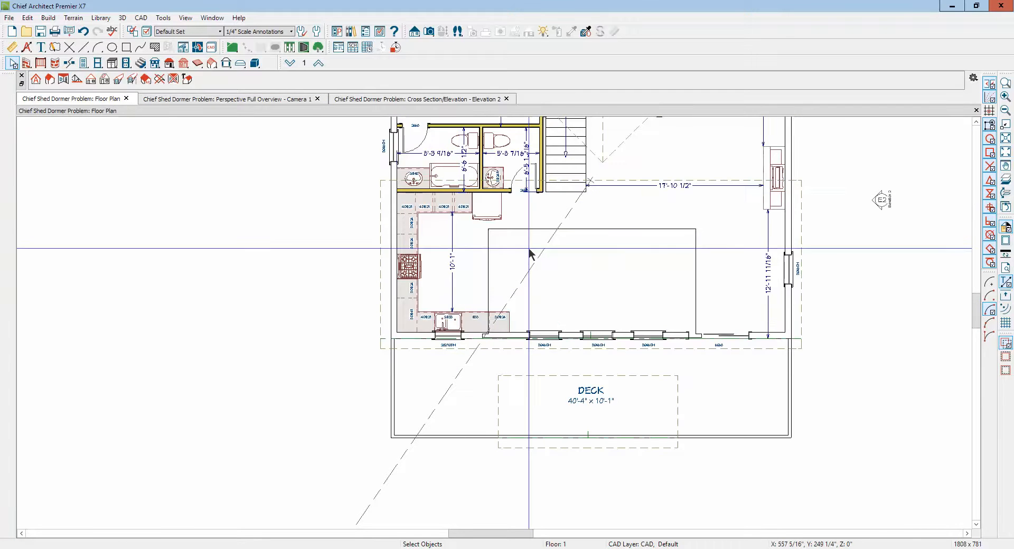
{"action": "left_click", "coordinate": [624, 230]}
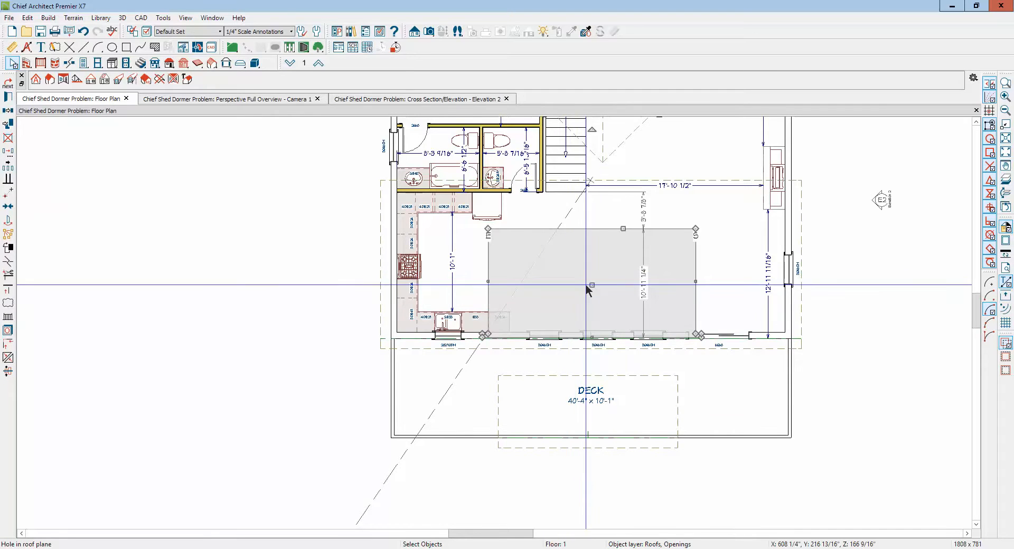
{"action": "key", "text": "Escape"}
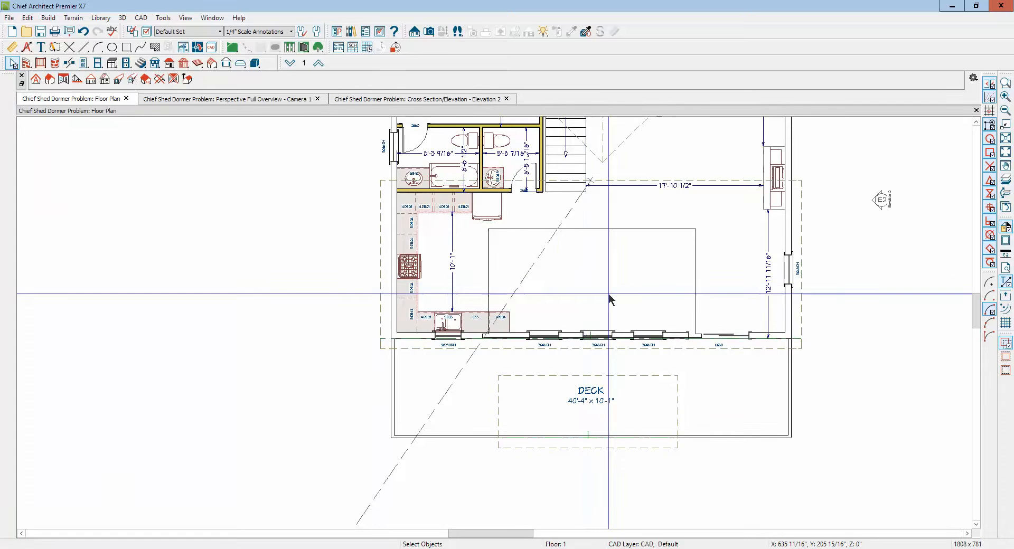
{"action": "scroll", "coordinate": [608, 293], "scroll_direction": "up", "scroll_amount": 1}
{"action": "left_click", "coordinate": [723, 369]}
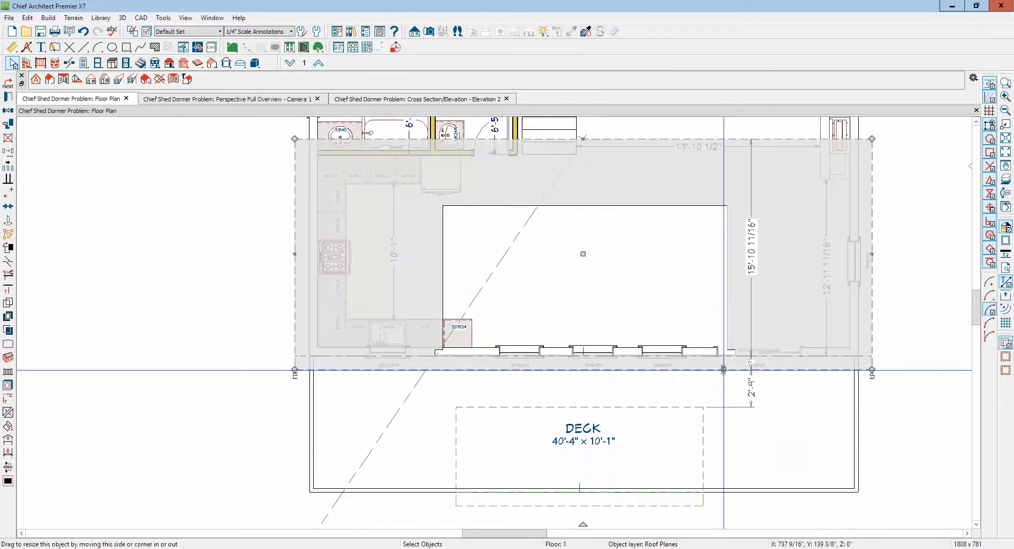
{"action": "left_click", "coordinate": [8, 263]}
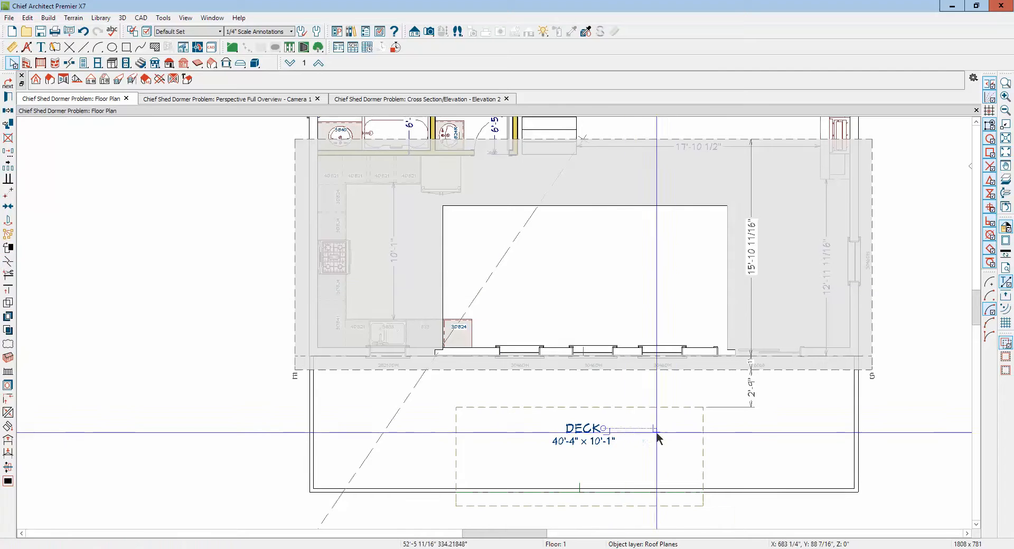
{"action": "left_click", "coordinate": [728, 373]}
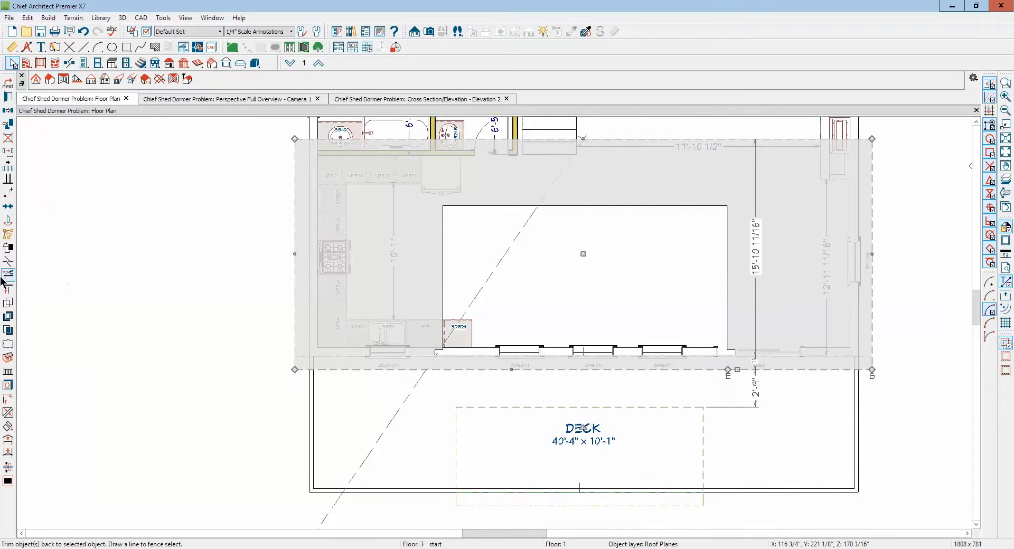
{"action": "left_click", "coordinate": [8, 263]}
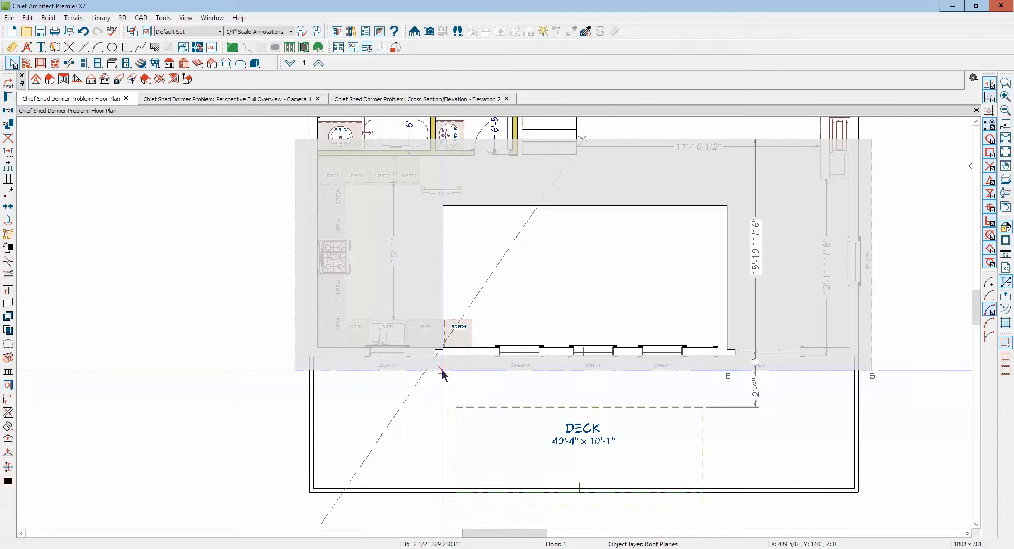
{"action": "left_click", "coordinate": [471, 373]}
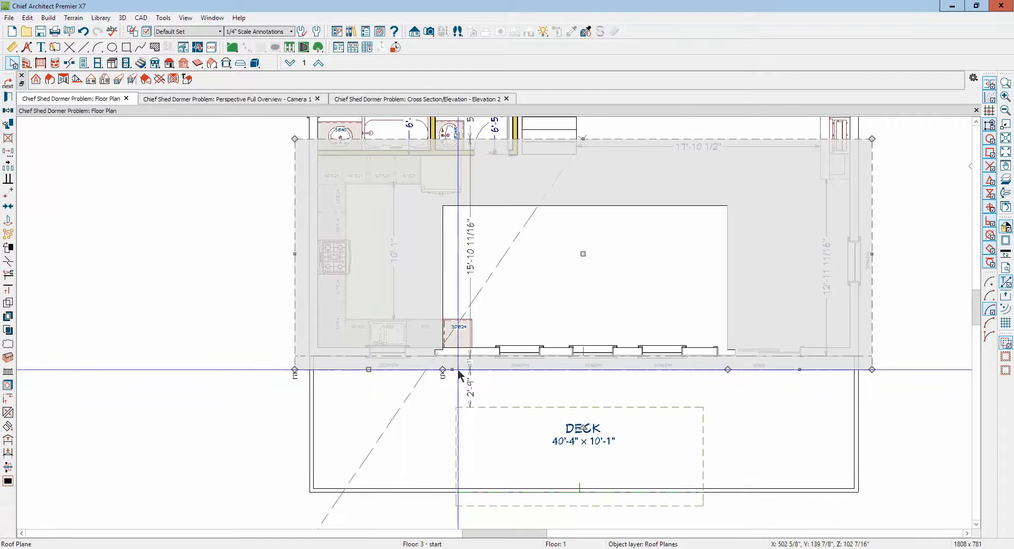
- Pull the eave segment between the breaks up to the dormer opening's upper edge and delete the leftover roof hole
{"action": "left_click_drag", "start_coordinate": [455, 374], "coordinate": [452, 204]}
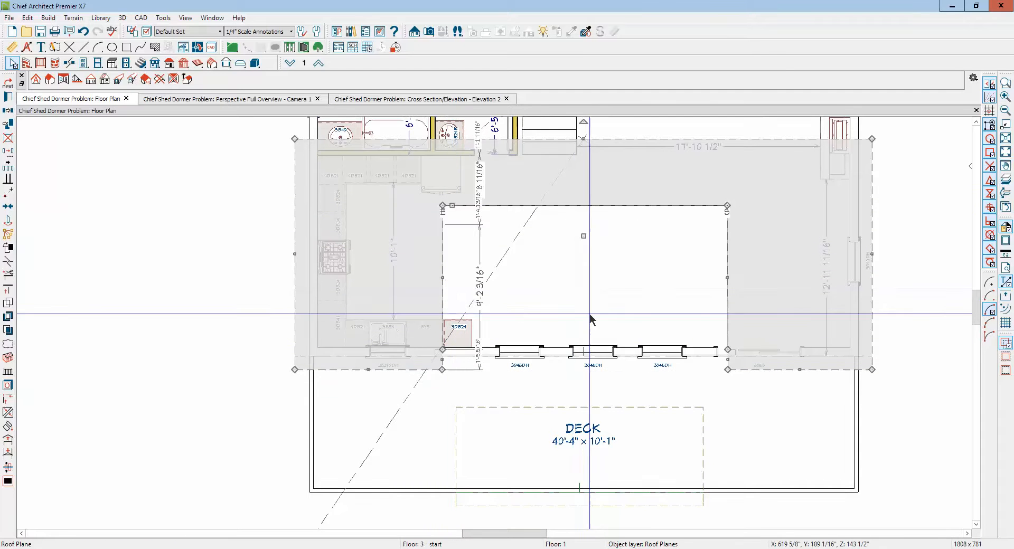
{"action": "key", "text": "Escape"}
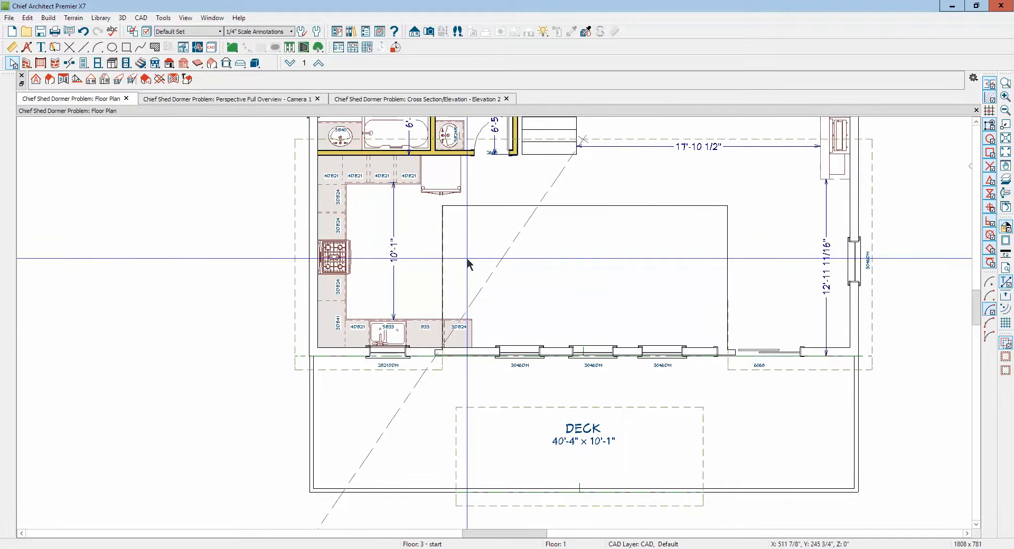
{"action": "left_click", "coordinate": [473, 206]}
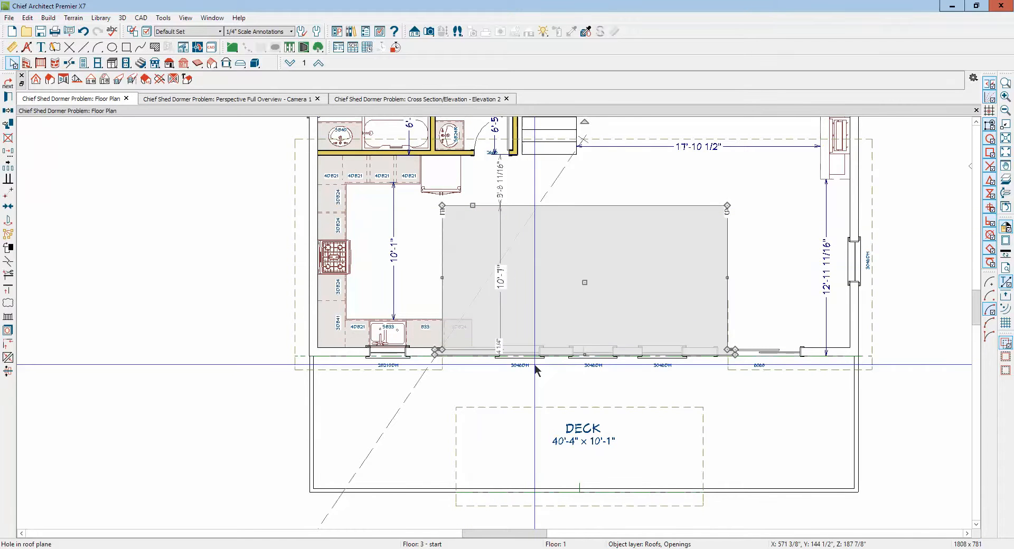
{"action": "key", "text": "Escape"}
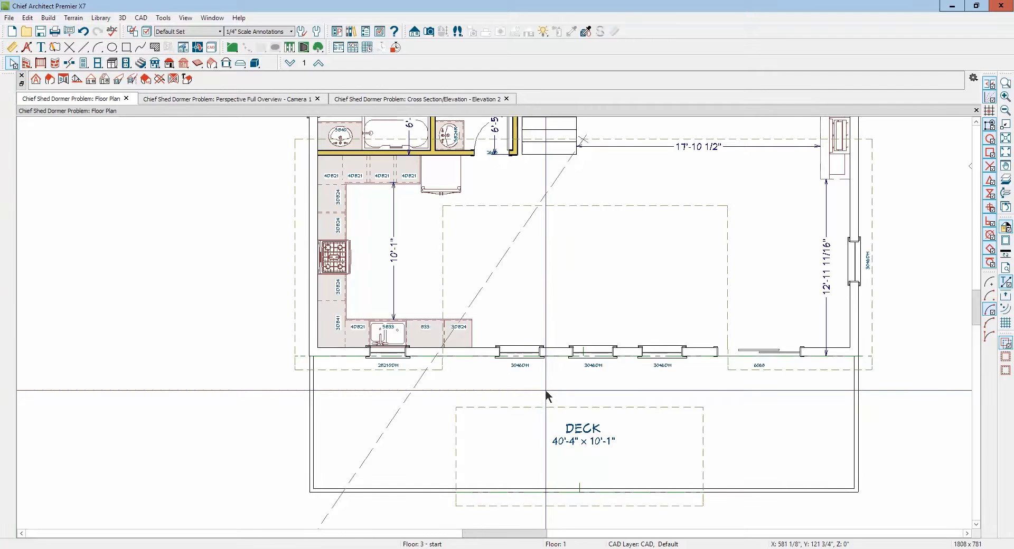
- Extend the deck roof plane's upper edge back toward the dormer's front wall in the perspective view
{"action": "key", "text": "ctrl+Tab"}
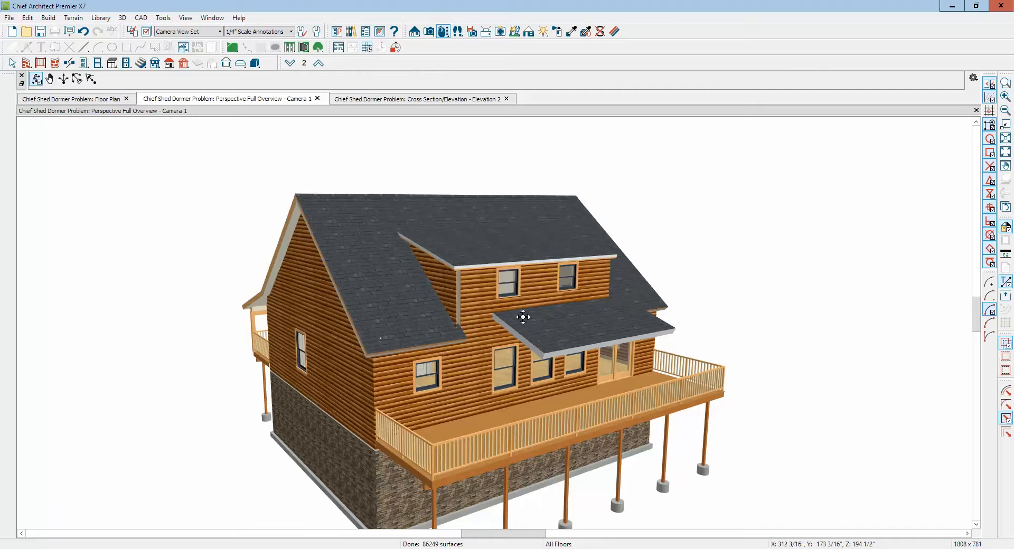
{"action": "left_click_drag", "start_coordinate": [523, 317], "coordinate": [481, 320]}
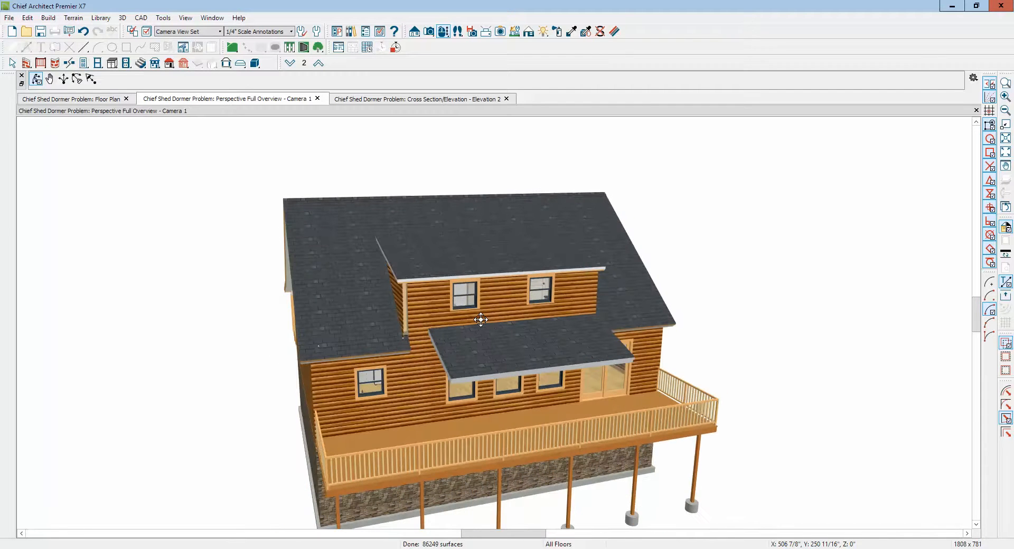
{"action": "left_click", "coordinate": [475, 99]}
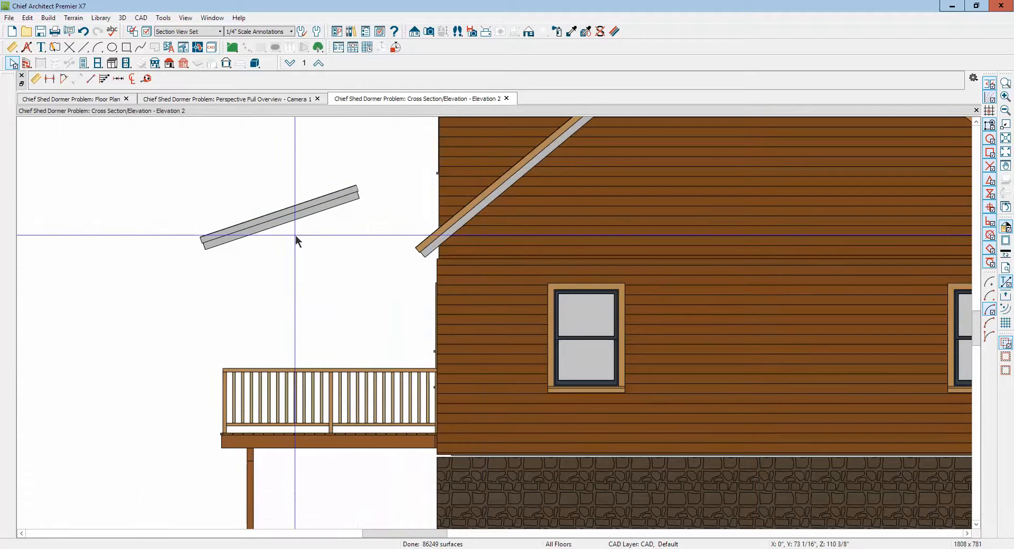
{"action": "key", "text": "ctrl+Tab"}
{"action": "key", "text": "ctrl+Tab"}
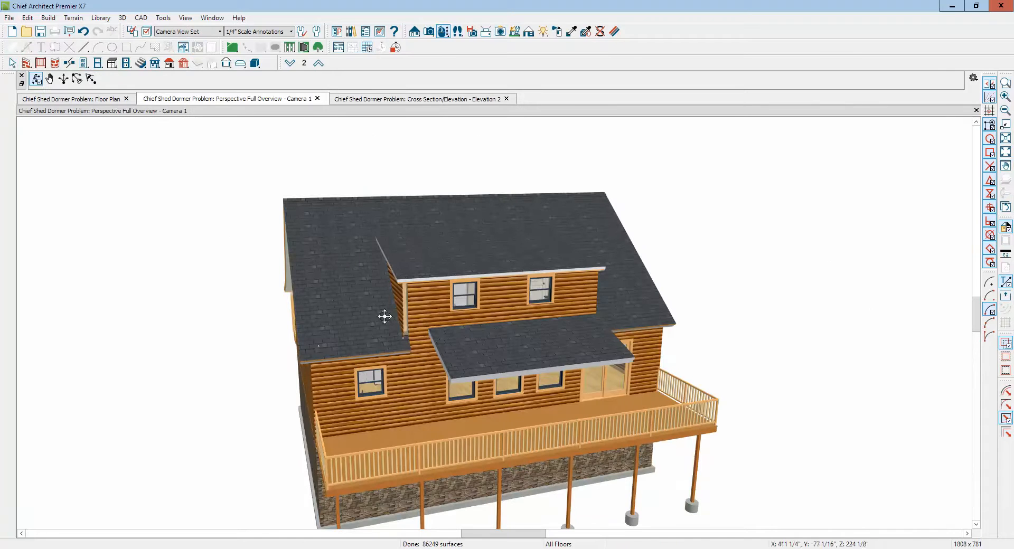
{"action": "key", "text": "space"}
{"action": "left_click", "coordinate": [480, 329]}
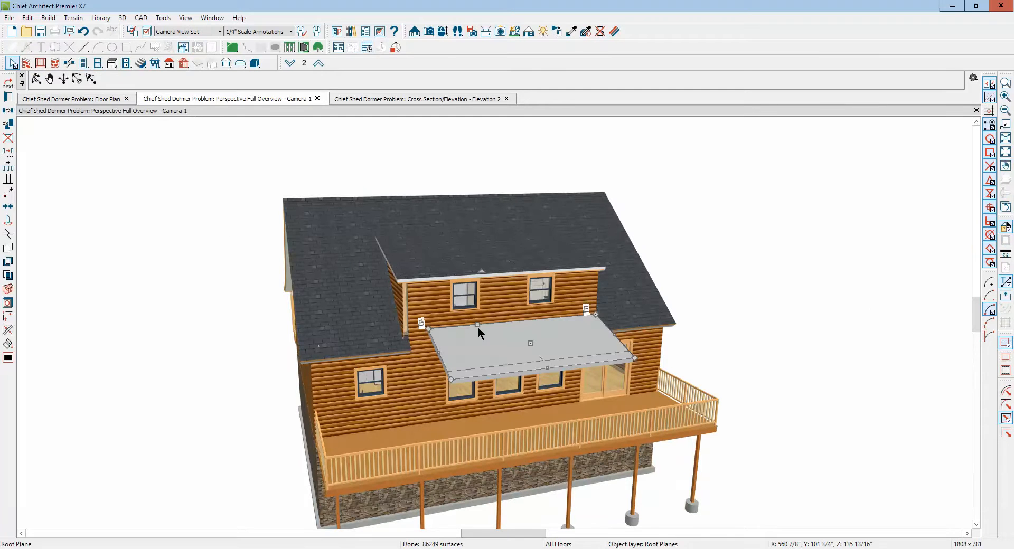
{"action": "left_click_drag", "start_coordinate": [478, 326], "coordinate": [458, 306]}
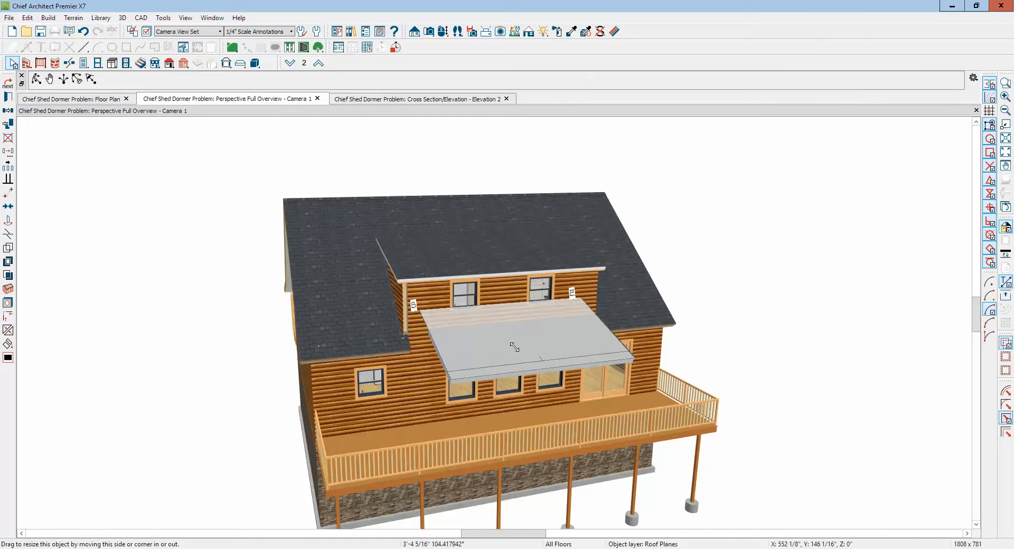
{"action": "left_click_drag", "start_coordinate": [514, 347], "coordinate": [517, 353]}
{"action": "key", "text": "Escape"}
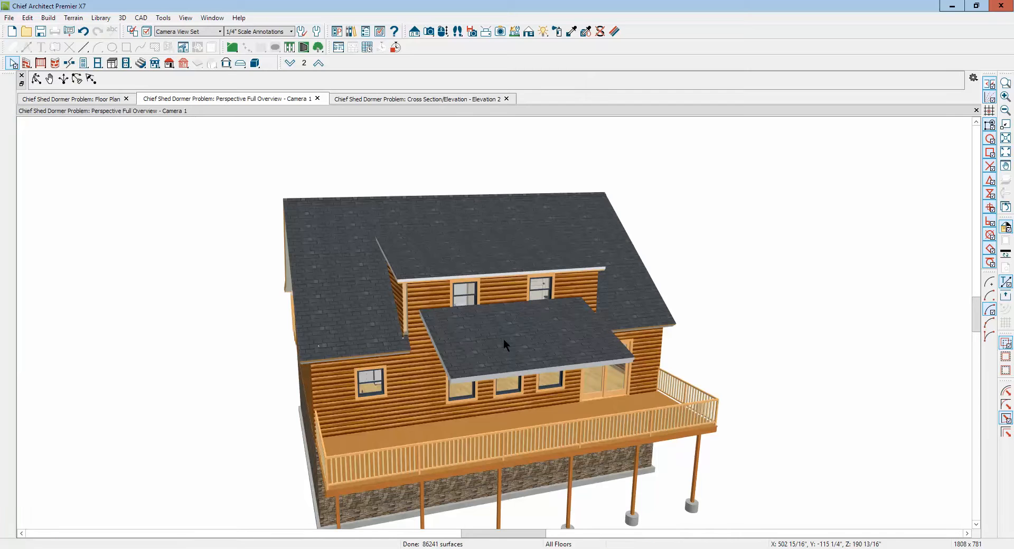
- Review the deck roof plane's height and pitch settings without changing them
{"action": "scroll", "coordinate": [485, 322], "scroll_direction": "up", "scroll_amount": 3}
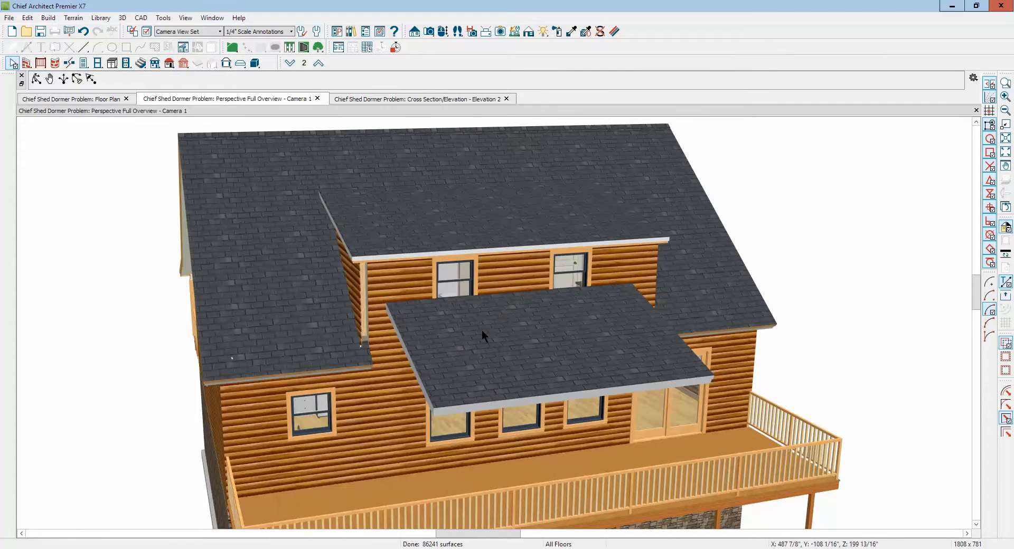
{"action": "double_click", "coordinate": [496, 356]}
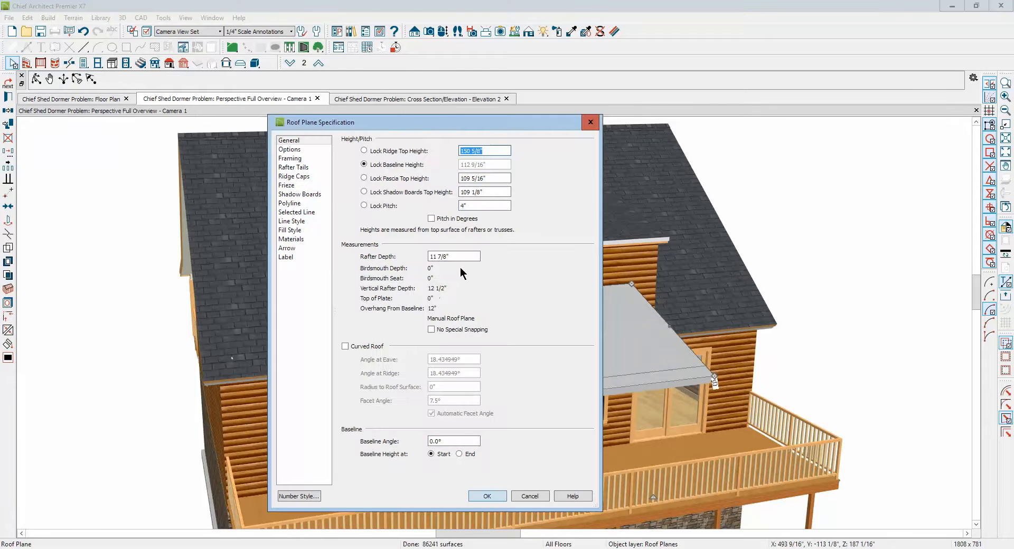
{"action": "left_click", "coordinate": [530, 496]}
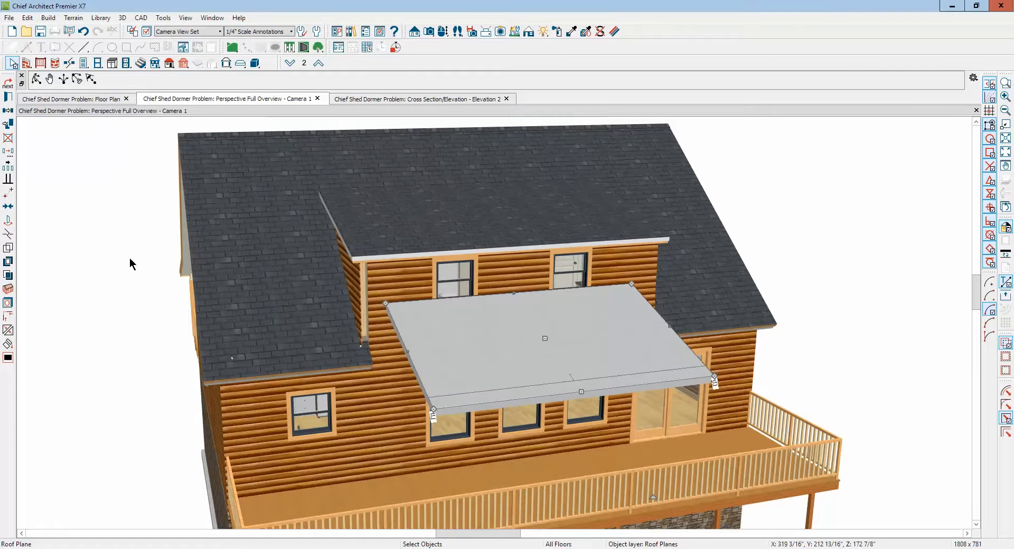
- Move the deck roof plane down 12 inches
{"action": "left_click", "coordinate": [9, 153]}
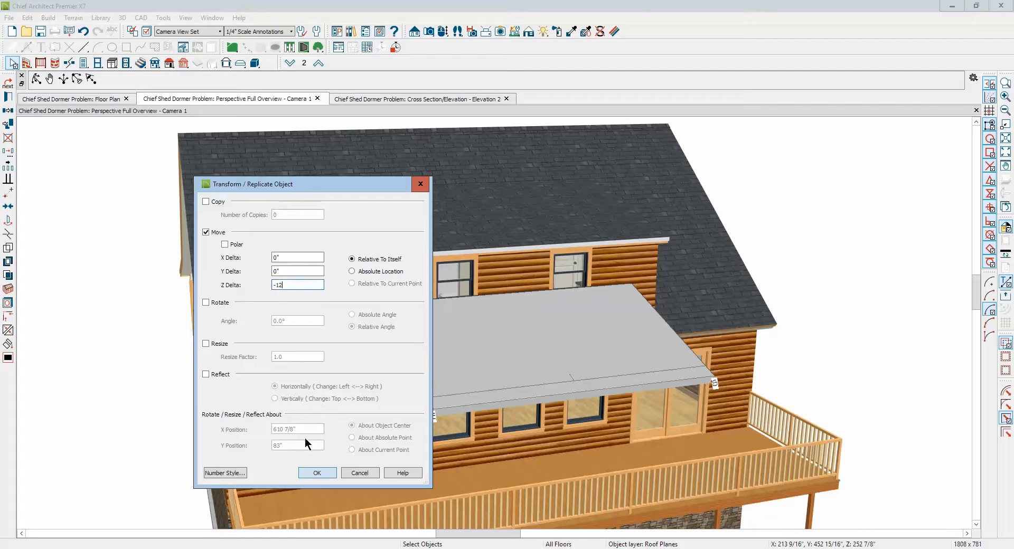
{"action": "left_click", "coordinate": [310, 473]}
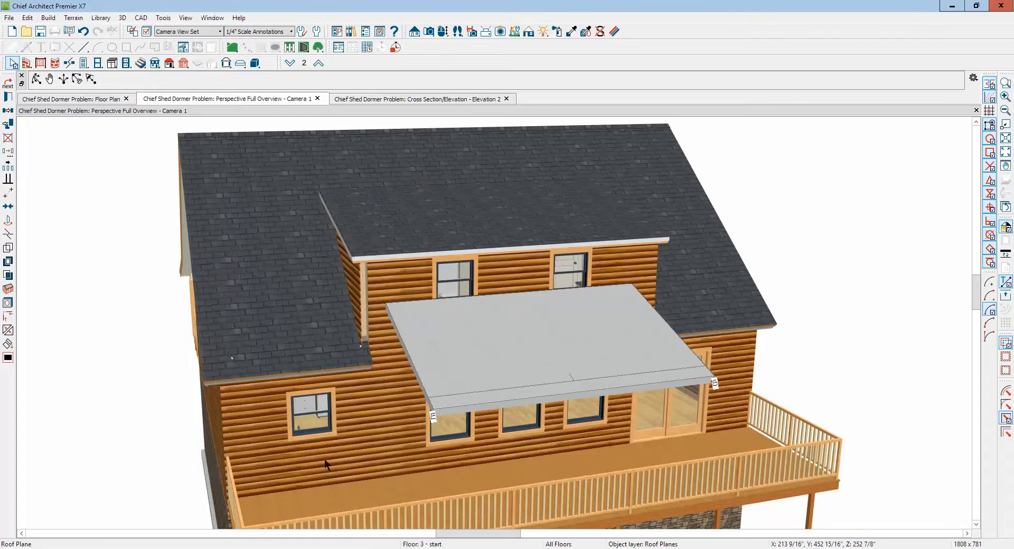
{"action": "key", "text": "Escape"}
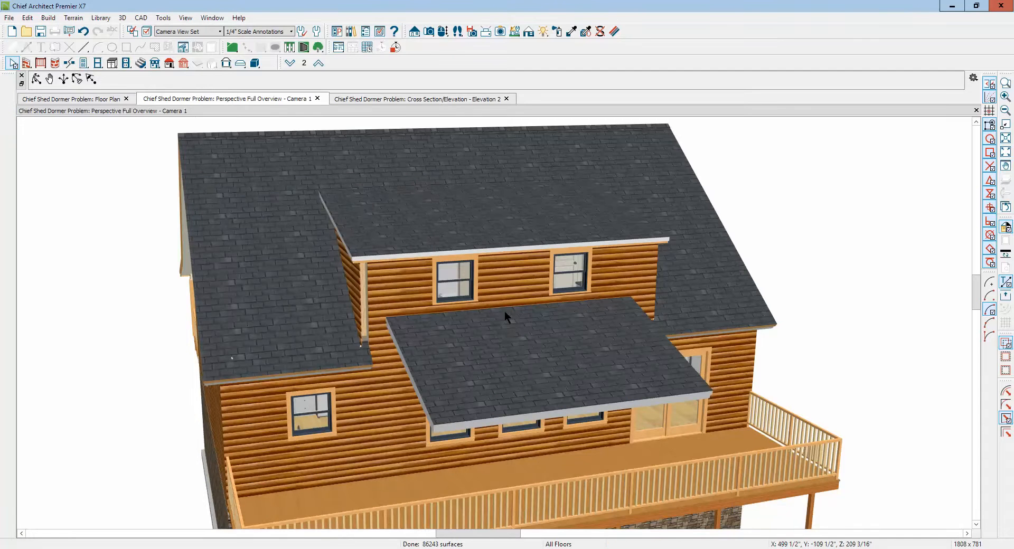
- In the floor plan, display the reference floor, extend the deck roof plane's upper edge to the rear wall, and widen it to the main roof's side edges
{"action": "key", "text": "ctrl+Tab"}
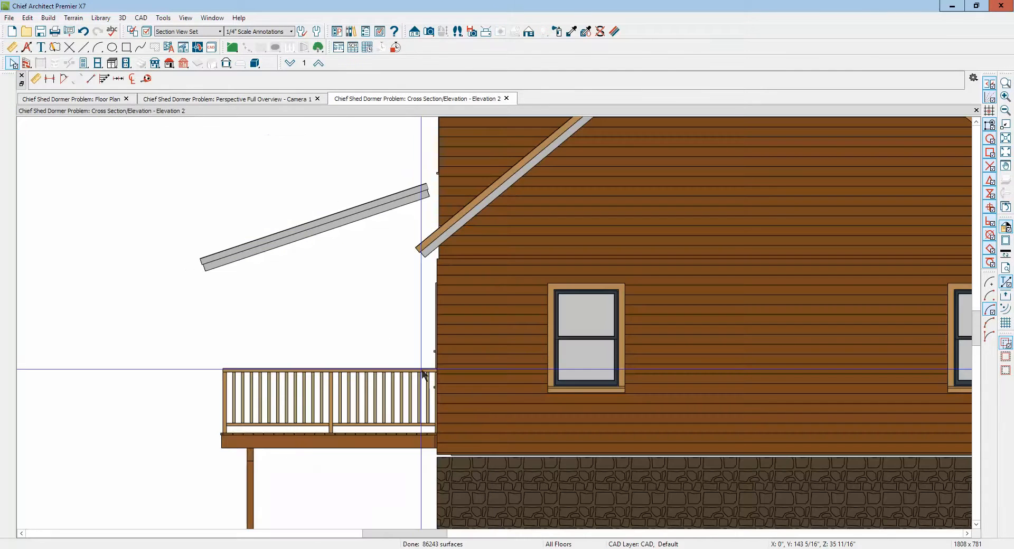
{"action": "key", "text": "ctrl+Tab"}
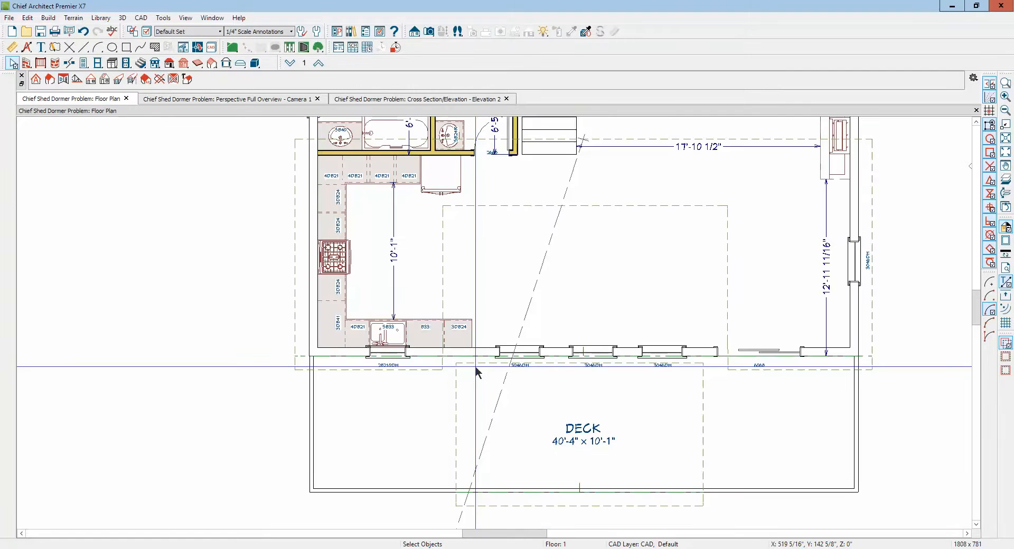
{"action": "left_click", "coordinate": [1006, 180]}
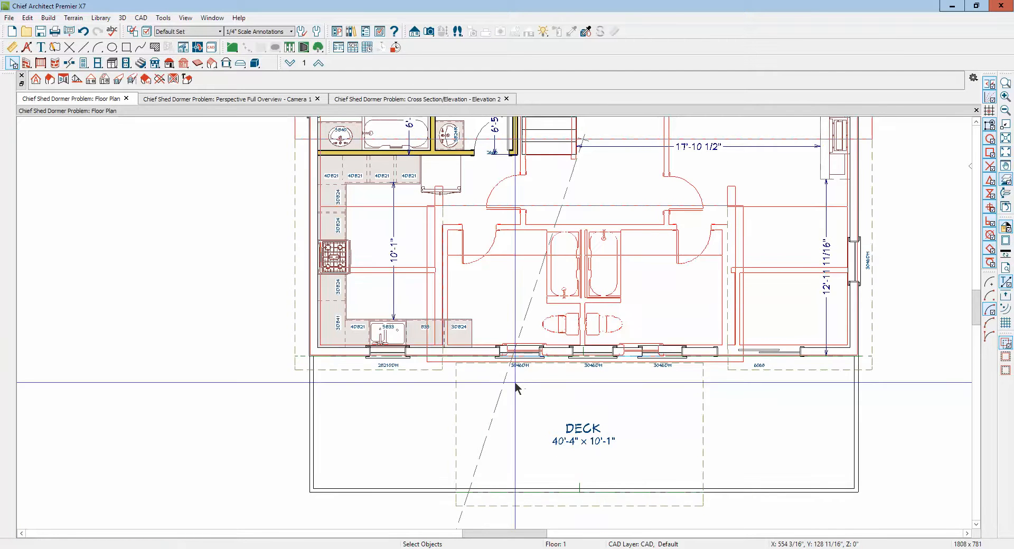
{"action": "left_click", "coordinate": [462, 372]}
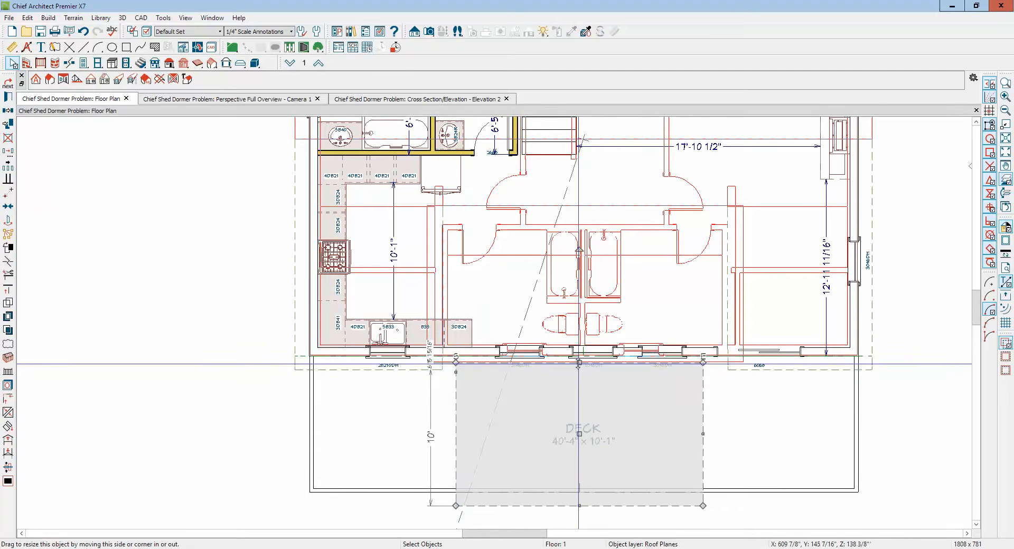
{"action": "left_click_drag", "start_coordinate": [580, 363], "coordinate": [580, 358]}
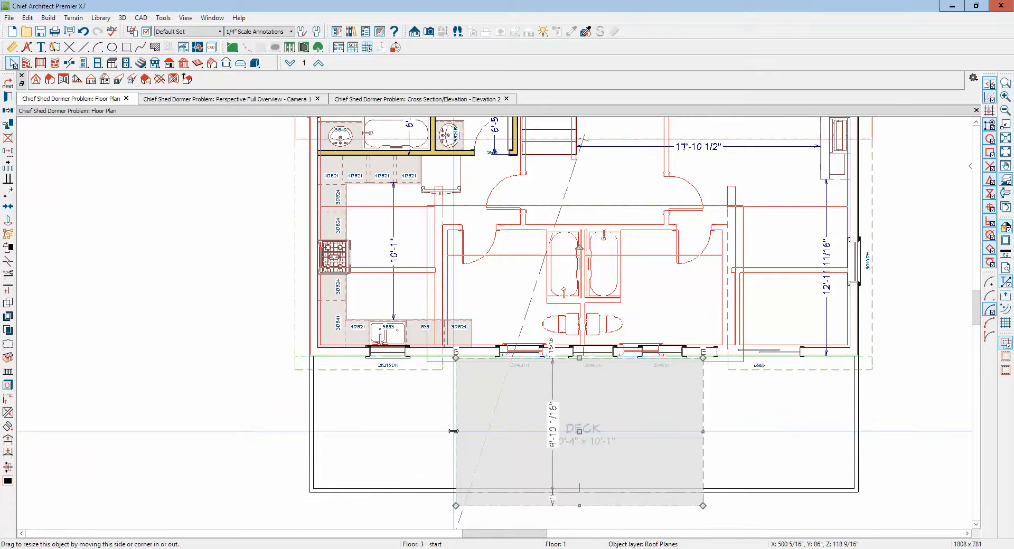
{"action": "left_click_drag", "start_coordinate": [453, 431], "coordinate": [294, 345]}
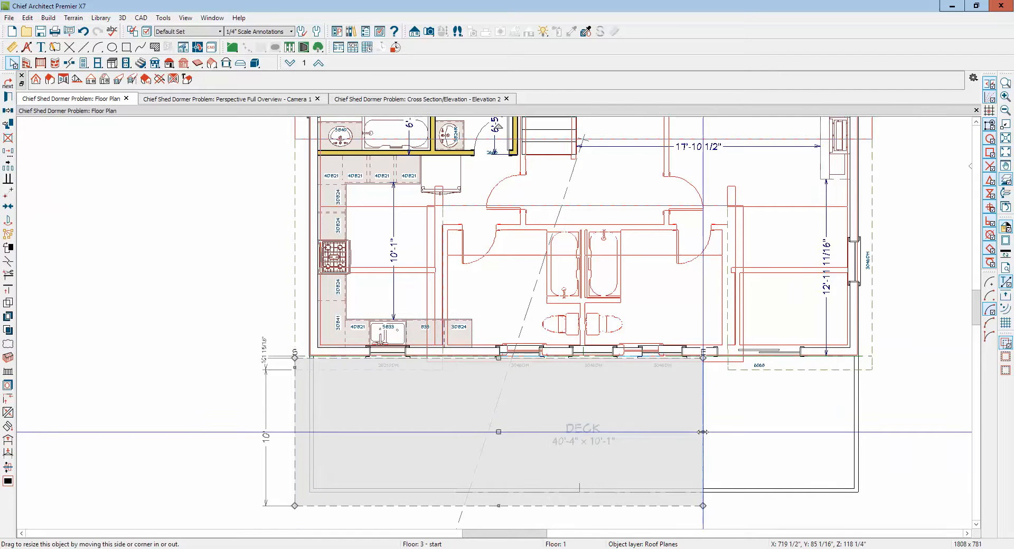
{"action": "left_click_drag", "start_coordinate": [702, 432], "coordinate": [872, 433]}
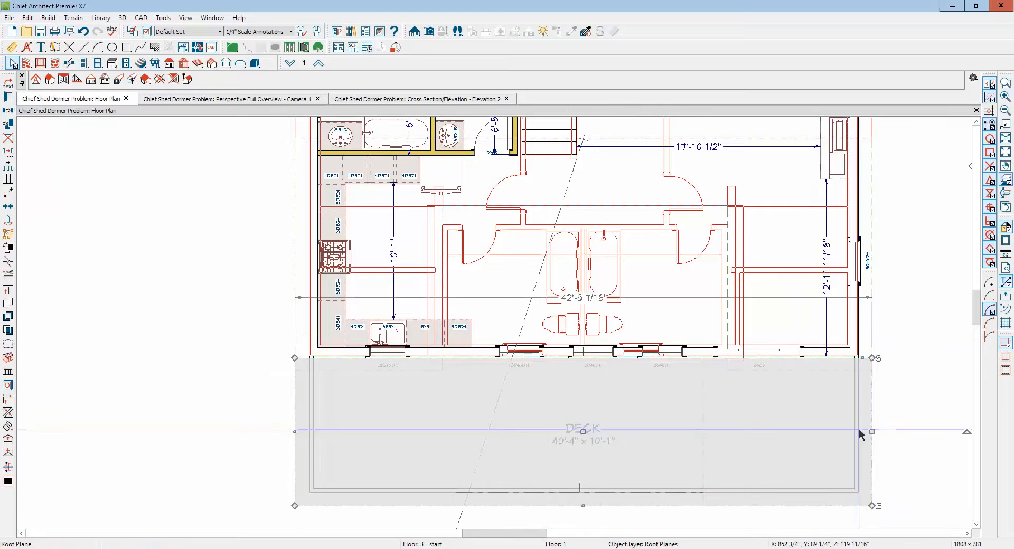
{"action": "key", "text": "Escape"}
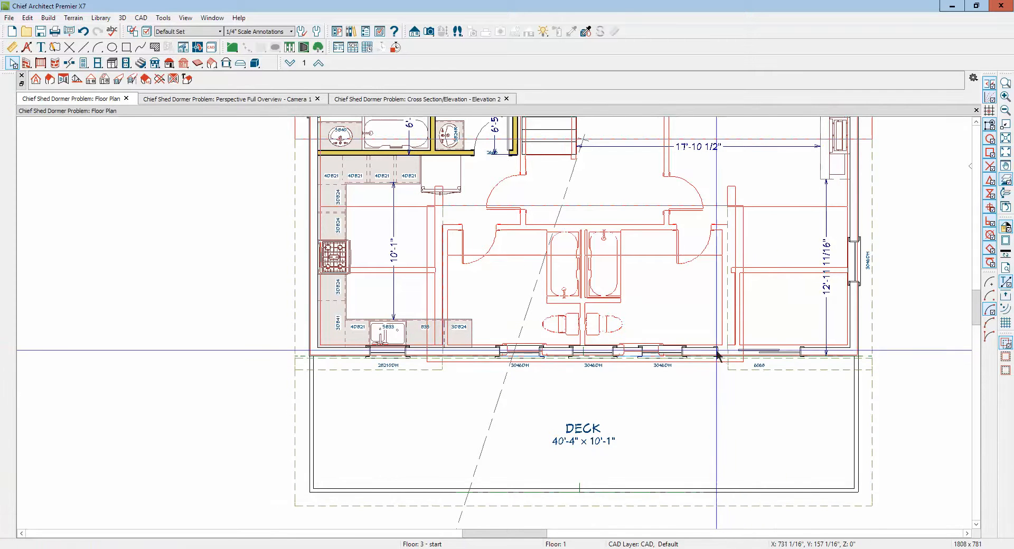
{"action": "key", "text": "ctrl+Tab"}
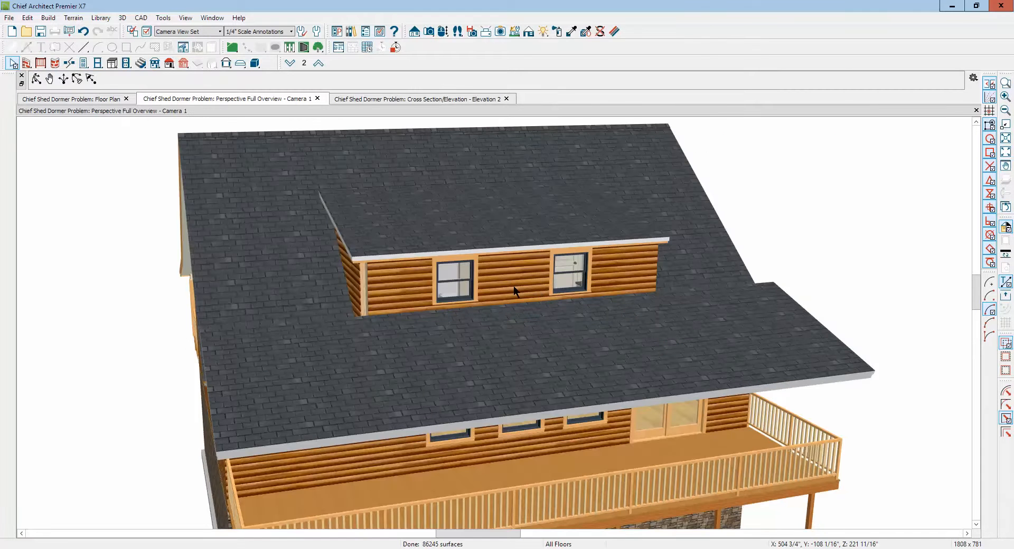
- Break the deck roof plane's upper edge in line with both dormer side walls and pull the middle segment outward over the deck
{"action": "key", "text": "ctrl+Tab"}
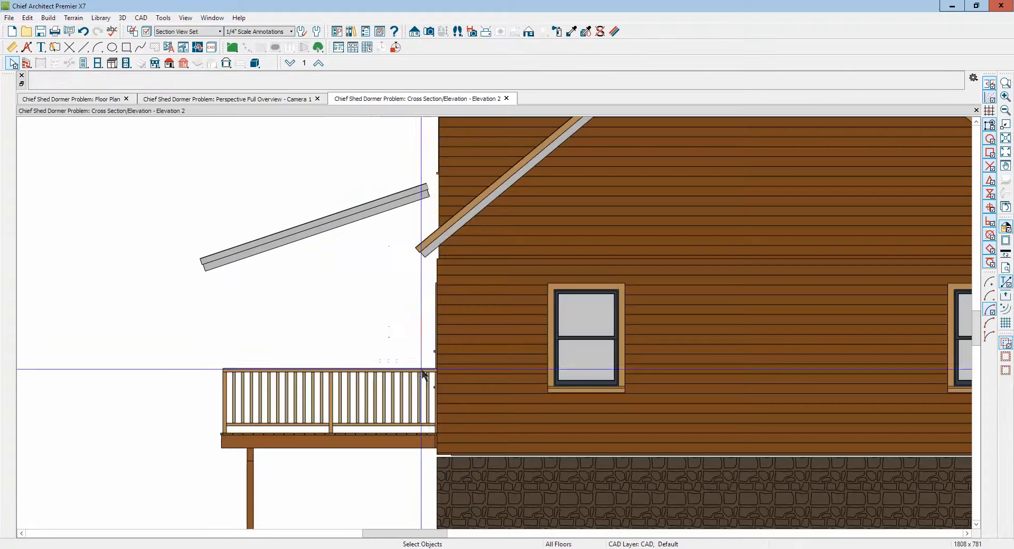
{"action": "key", "text": "ctrl+Tab"}
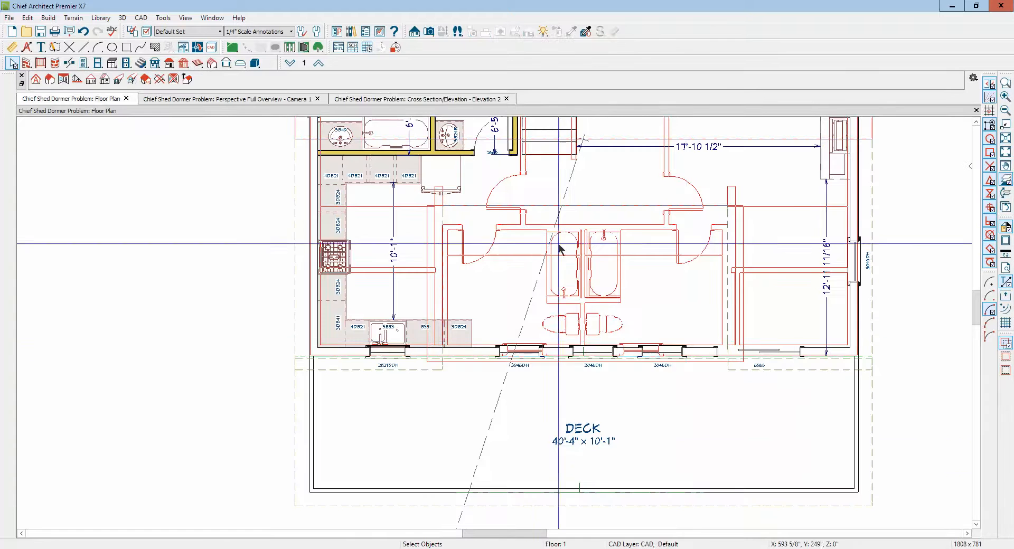
{"action": "left_click", "coordinate": [540, 507]}
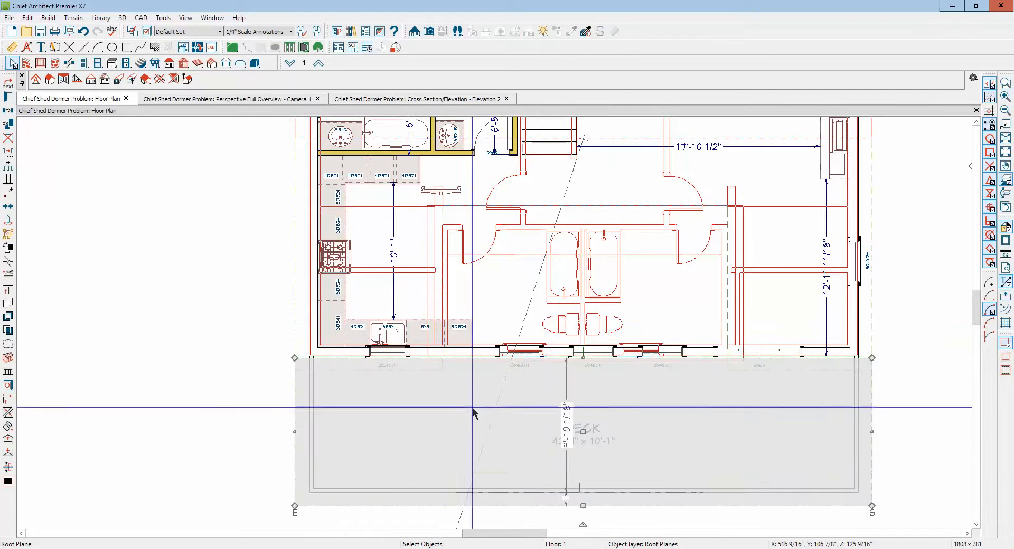
{"action": "left_click", "coordinate": [8, 263]}
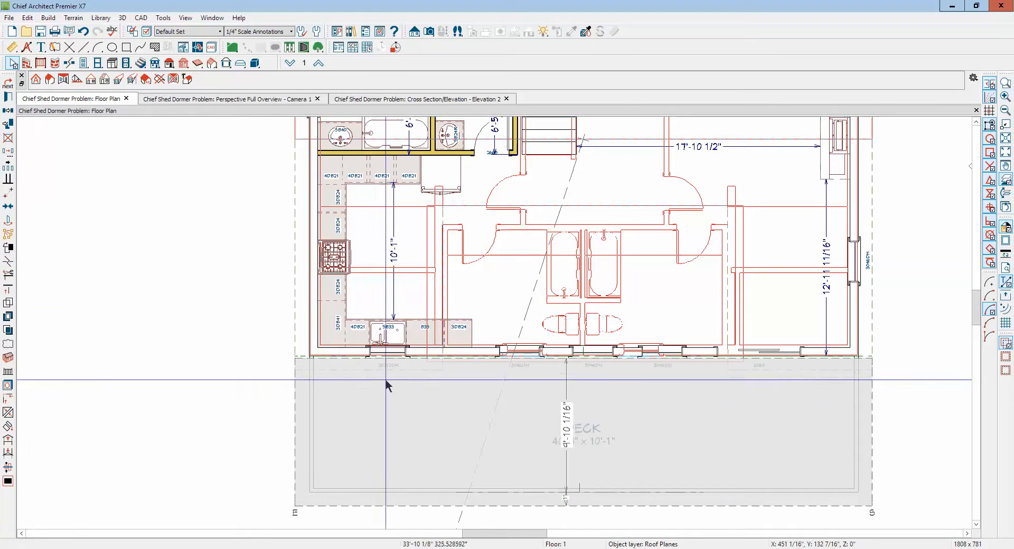
{"action": "left_click", "coordinate": [434, 358]}
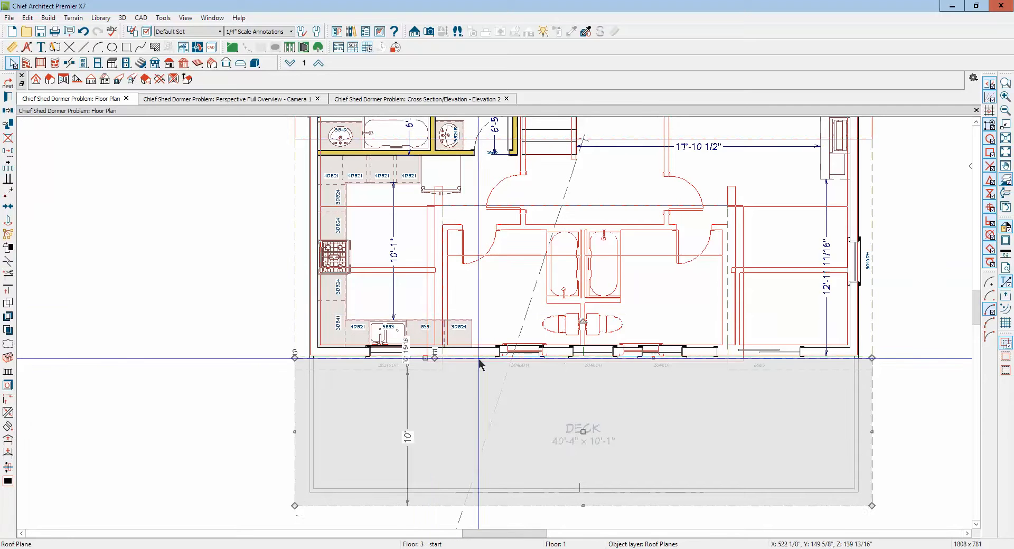
{"action": "left_click", "coordinate": [8, 261]}
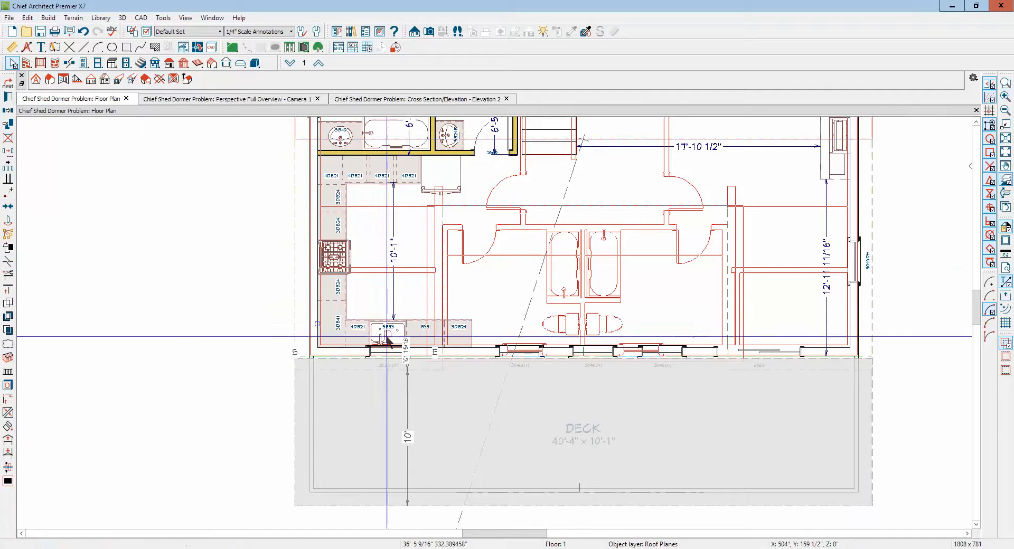
{"action": "left_click", "coordinate": [743, 359]}
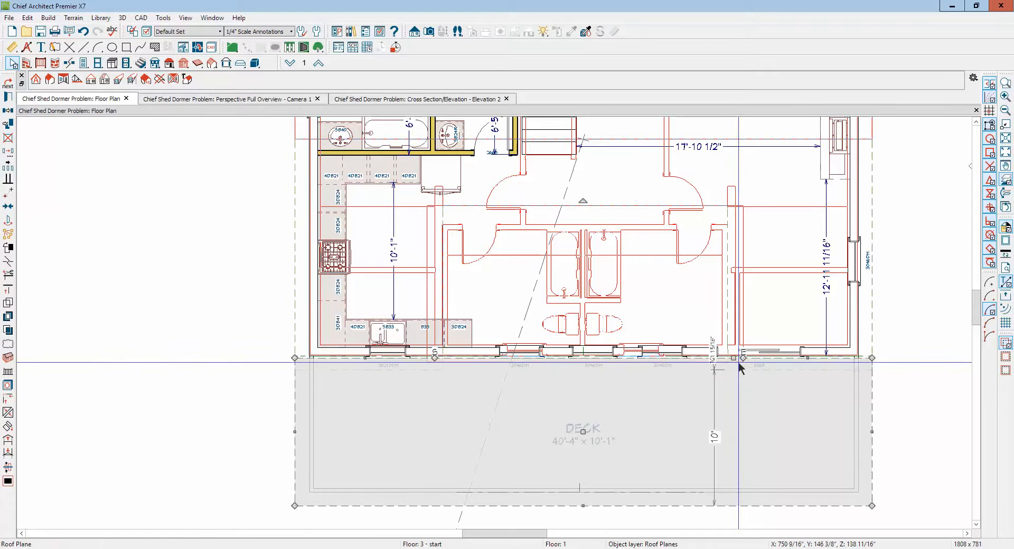
{"action": "left_click_drag", "start_coordinate": [735, 361], "coordinate": [788, 394]}
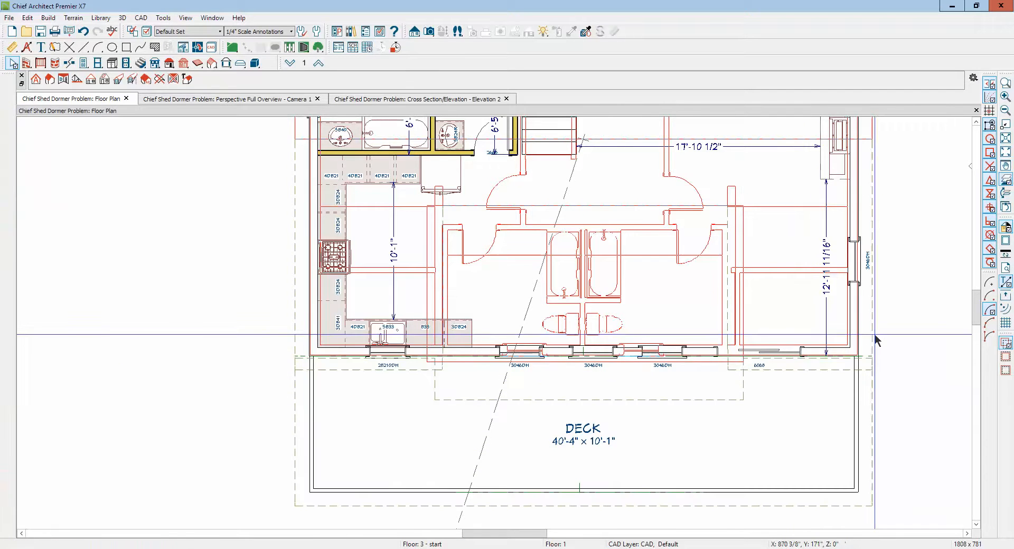
- Join the main roof plane's eave segment on the sliding-door side with the deck roof plane's upper edge beside the dormer
{"action": "left_click", "coordinate": [874, 333]}
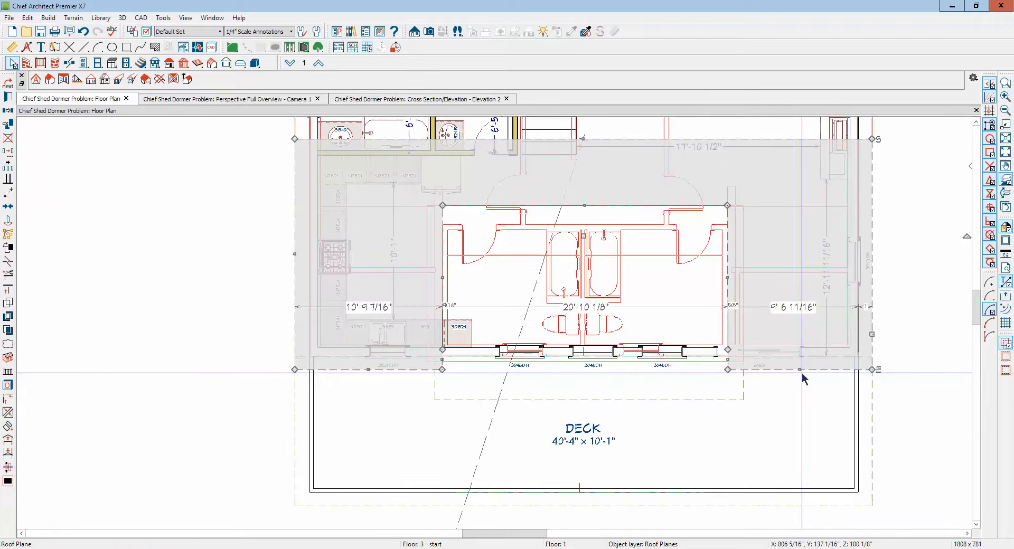
{"action": "left_click_drag", "start_coordinate": [801, 372], "coordinate": [801, 370]}
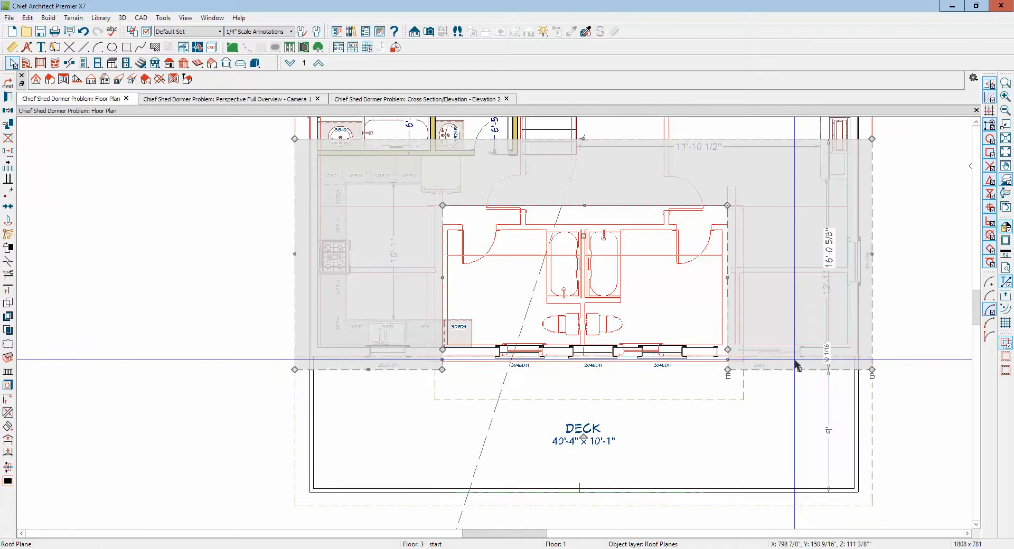
{"action": "left_click", "coordinate": [8, 415]}
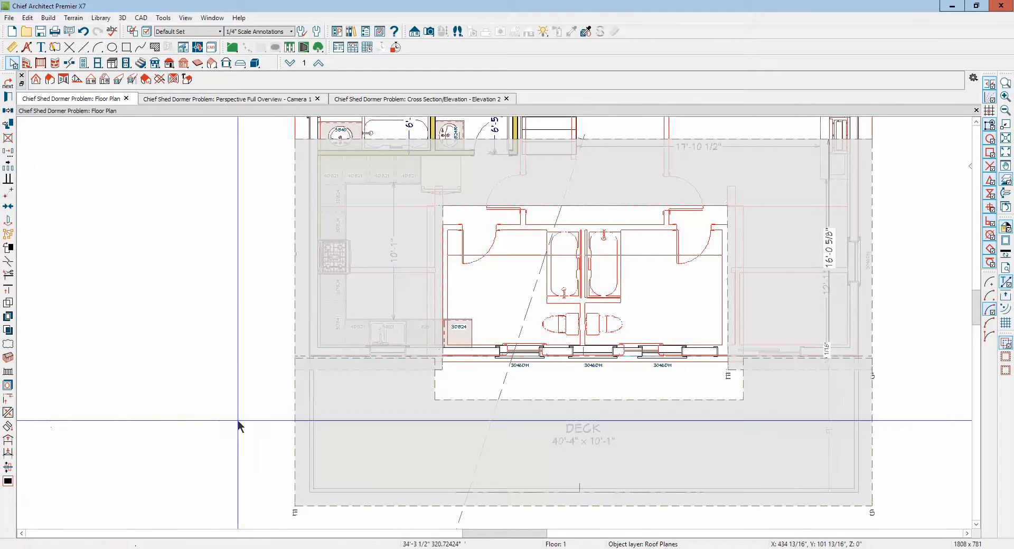
{"action": "left_click", "coordinate": [771, 362]}
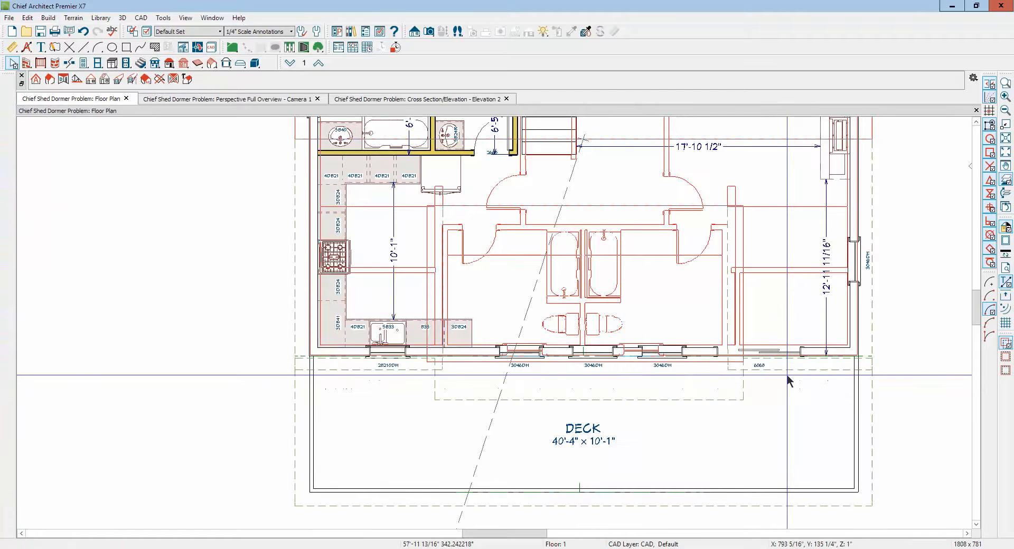
{"action": "left_click", "coordinate": [787, 369]}
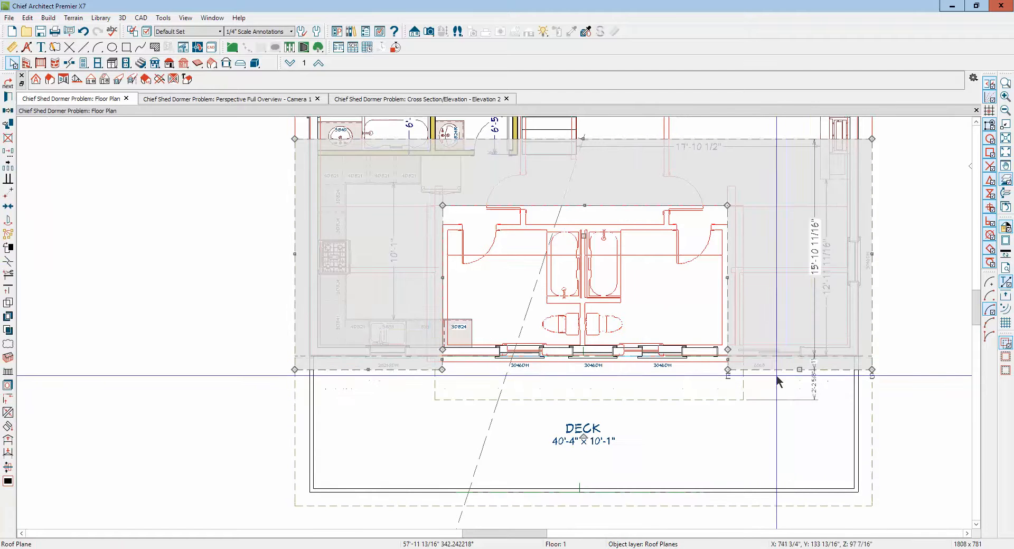
{"action": "left_click", "coordinate": [8, 413]}
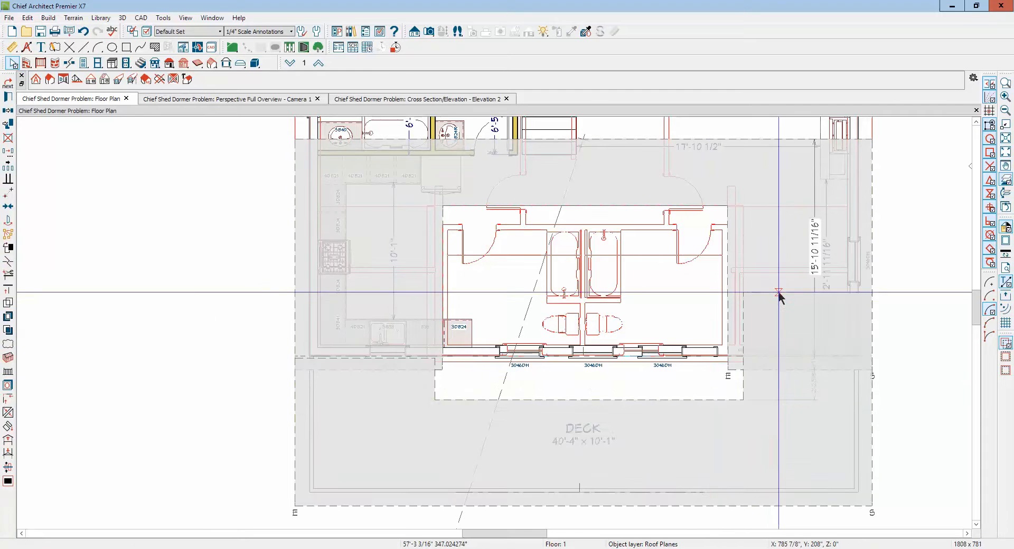
{"action": "left_click_drag", "start_coordinate": [779, 292], "coordinate": [799, 370]}
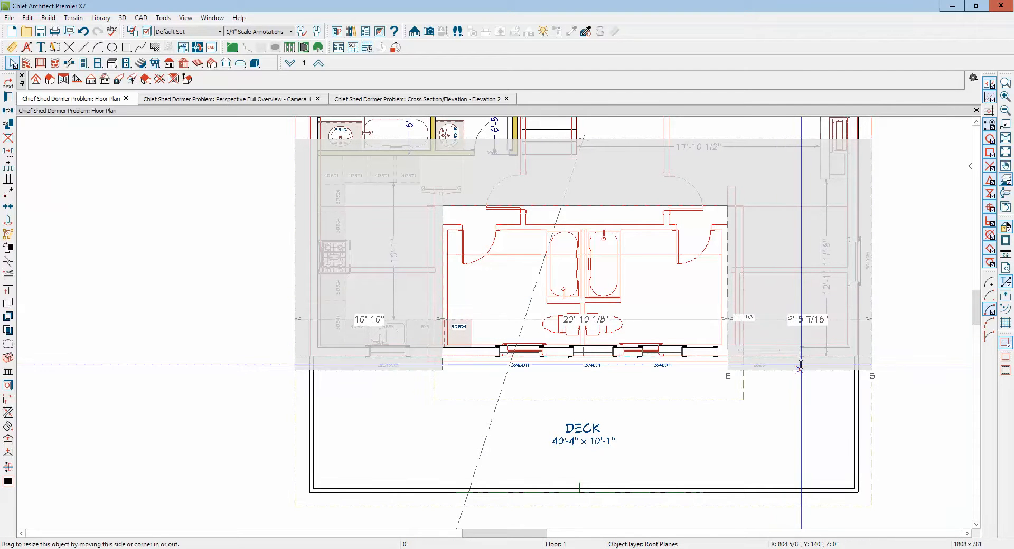
- Pull the main roof's eave on the sliding-door side back up the slope, square its corner, and join it to the deck roof plane
{"action": "left_click_drag", "start_coordinate": [727, 350], "coordinate": [785, 272]}
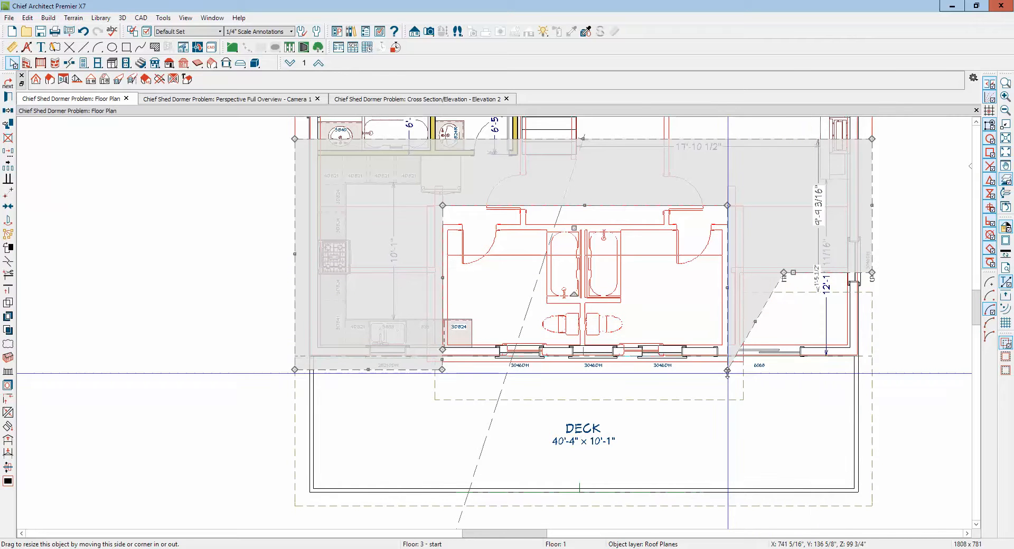
{"action": "left_click_drag", "start_coordinate": [727, 371], "coordinate": [728, 274]}
{"action": "right_click", "coordinate": [795, 281]}
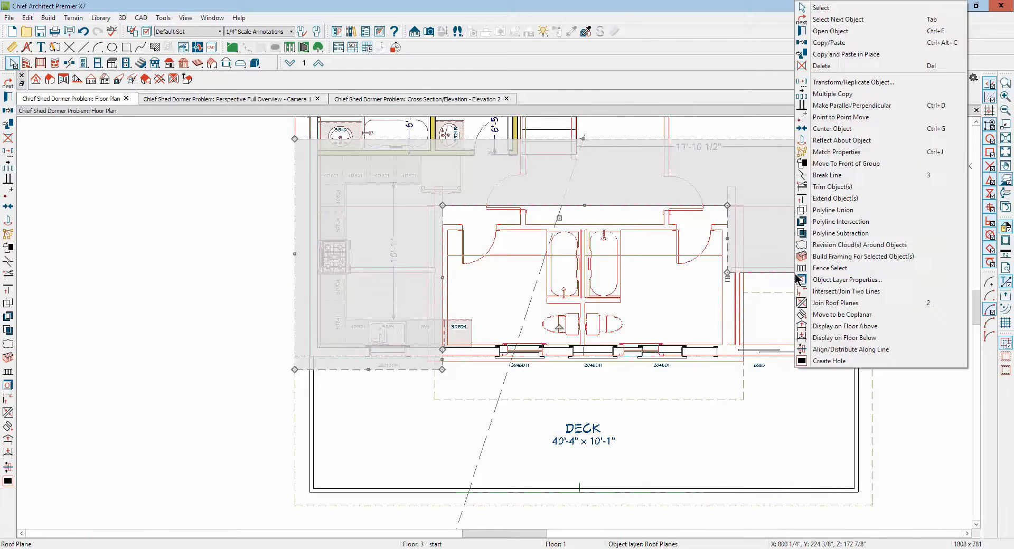
{"action": "left_click", "coordinate": [825, 304]}
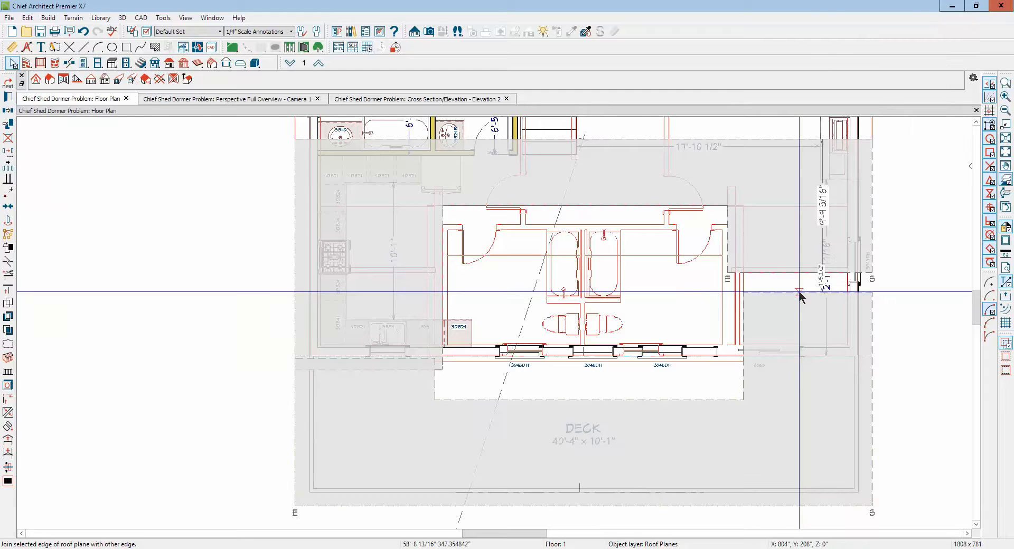
{"action": "left_click", "coordinate": [859, 331]}
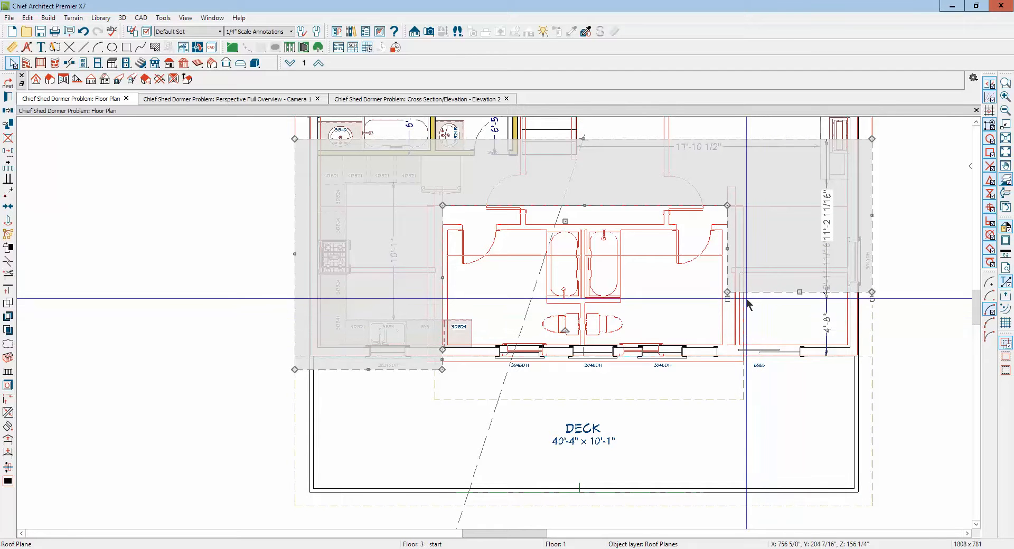
- Move the deck roof notch's side edge near the sliding door in line with the main roof's dormer opening
{"action": "left_click", "coordinate": [742, 380]}
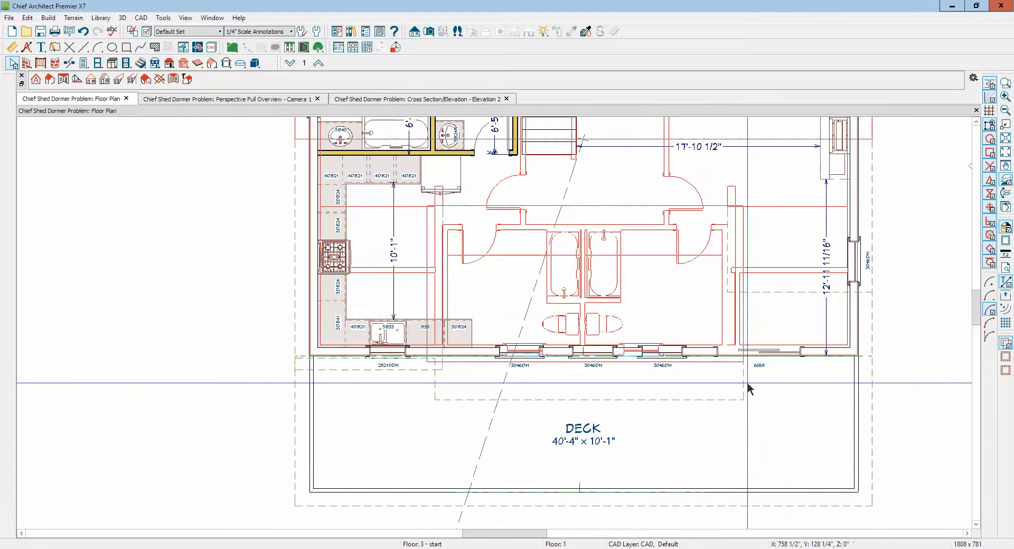
{"action": "left_click", "coordinate": [743, 383]}
{"action": "left_click_drag", "start_coordinate": [744, 368], "coordinate": [727, 290]}
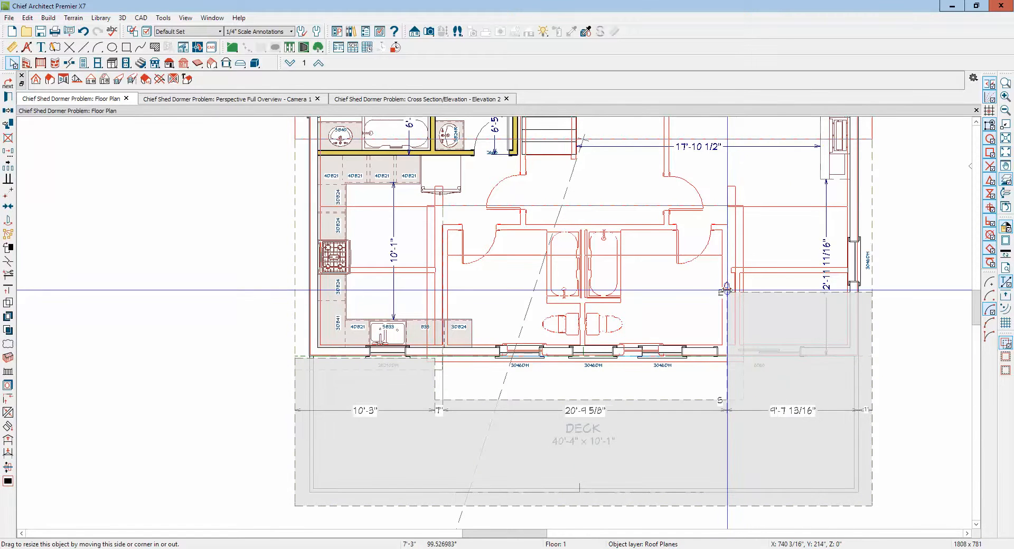
{"action": "key", "text": "Escape"}
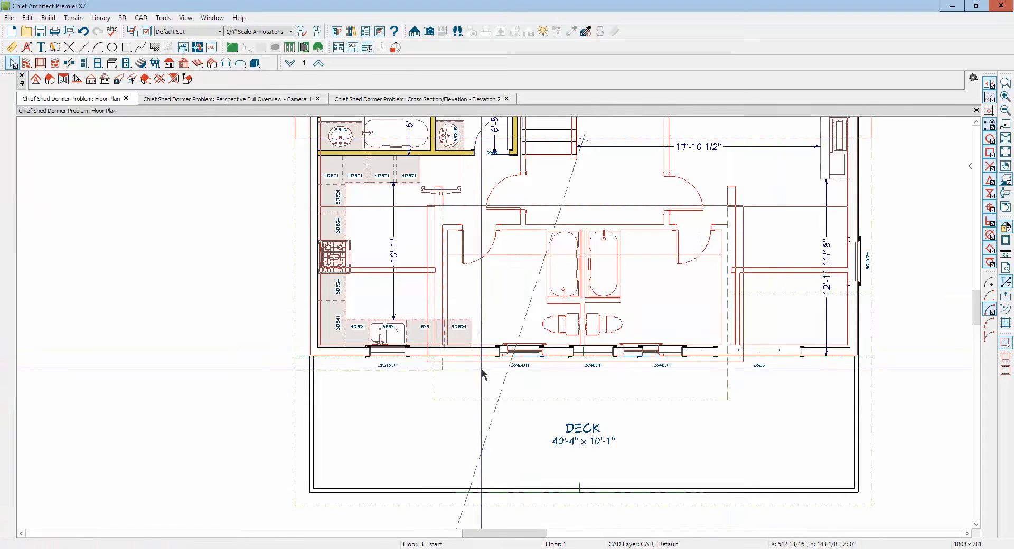
- Try to collapse the small jog in the main roof plane's dormer-side edge onto its eave corner on the kitchen side
{"action": "left_click", "coordinate": [334, 369]}
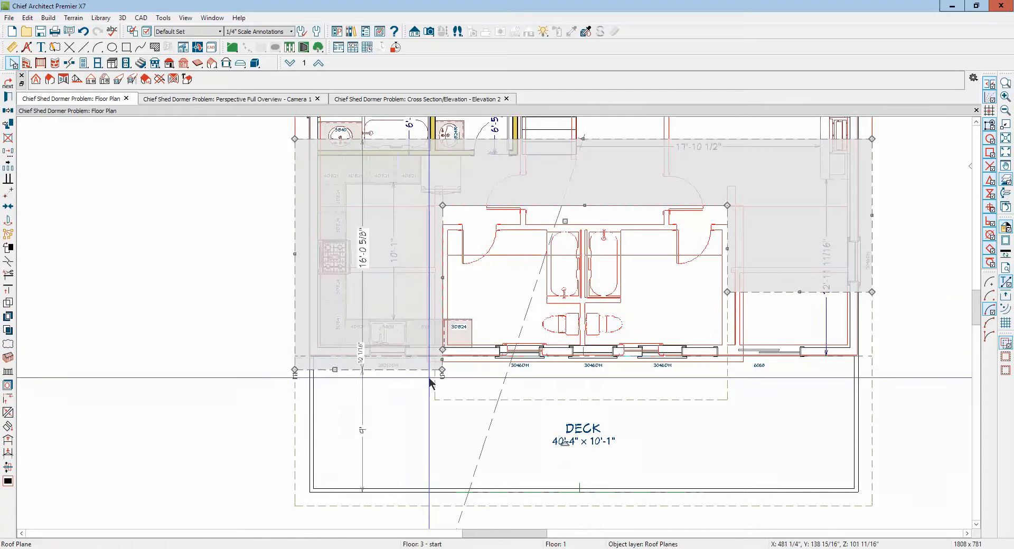
{"action": "scroll", "coordinate": [435, 370], "scroll_direction": "up", "scroll_amount": 5}
{"action": "scroll", "coordinate": [434, 360], "scroll_direction": "up", "scroll_amount": 3}
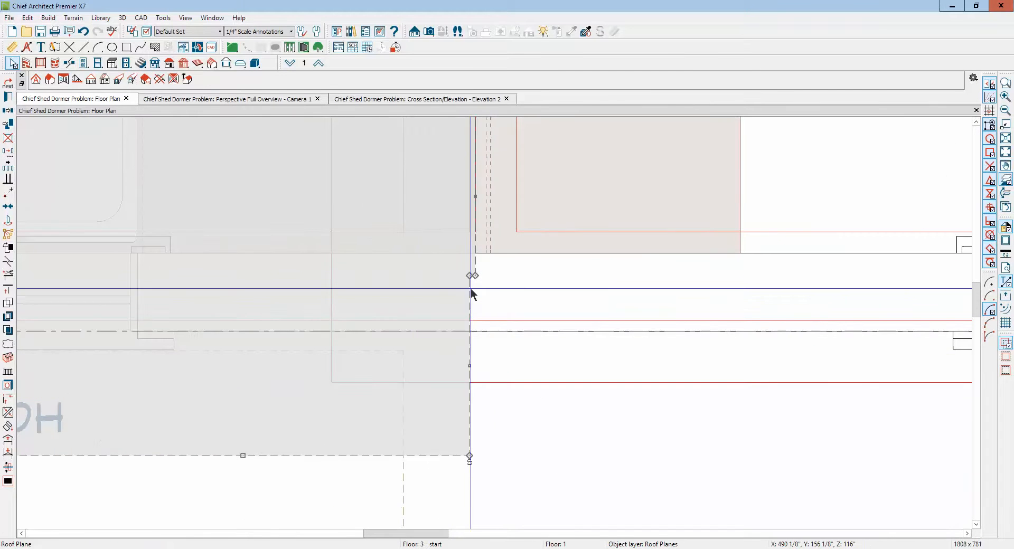
{"action": "left_click_drag", "start_coordinate": [469, 276], "coordinate": [477, 482]}
{"action": "scroll", "coordinate": [472, 275], "scroll_direction": "up", "scroll_amount": 3}
{"action": "scroll", "coordinate": [478, 468], "scroll_direction": "down", "scroll_amount": 6}
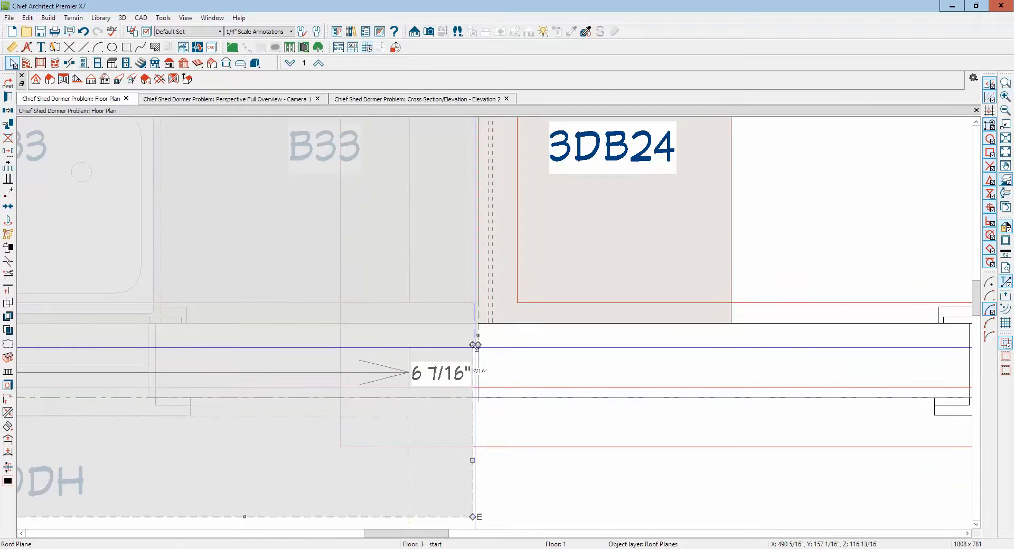
{"action": "scroll", "coordinate": [475, 345], "scroll_direction": "up", "scroll_amount": 3}
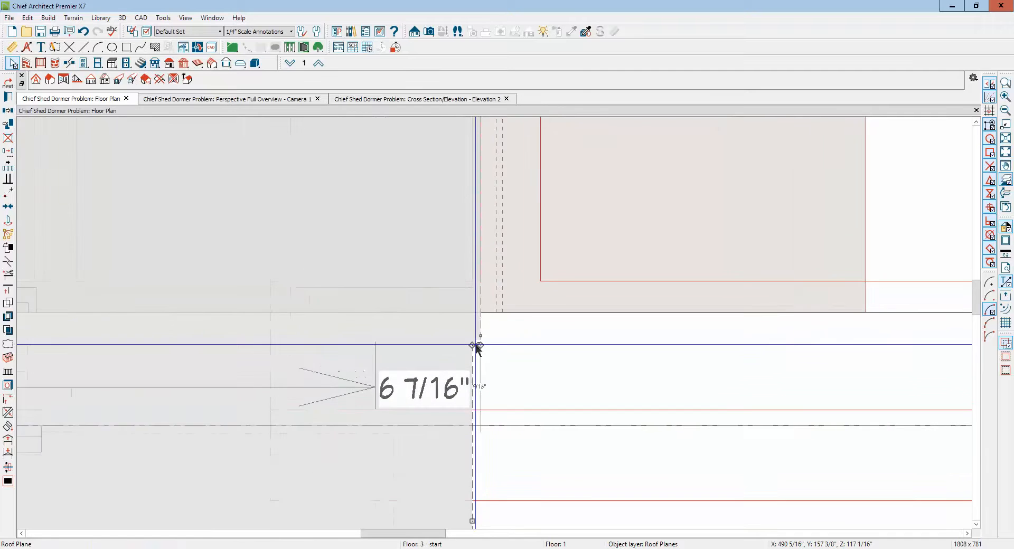
{"action": "left_click_drag", "start_coordinate": [475, 344], "coordinate": [495, 542]}
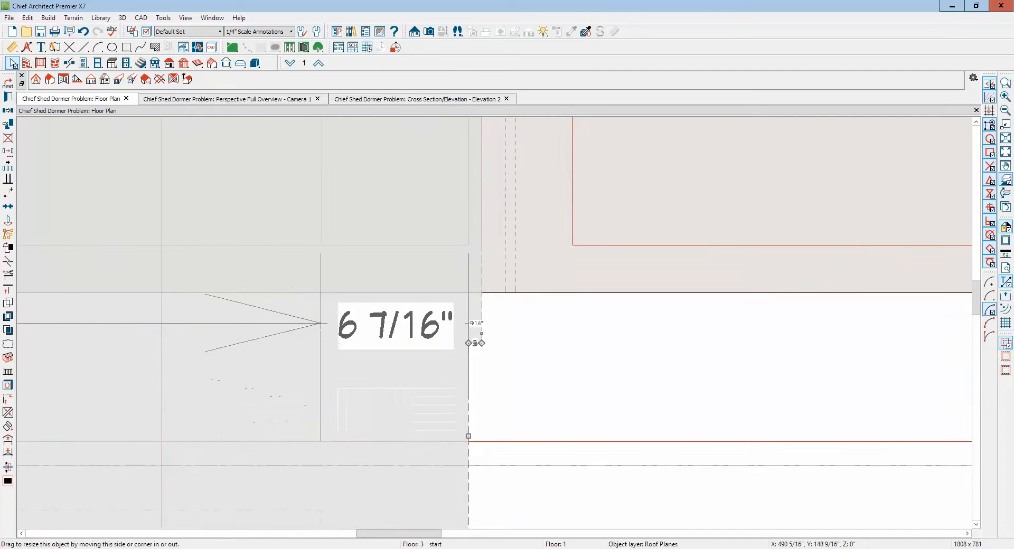
{"action": "left_click", "coordinate": [977, 526]}
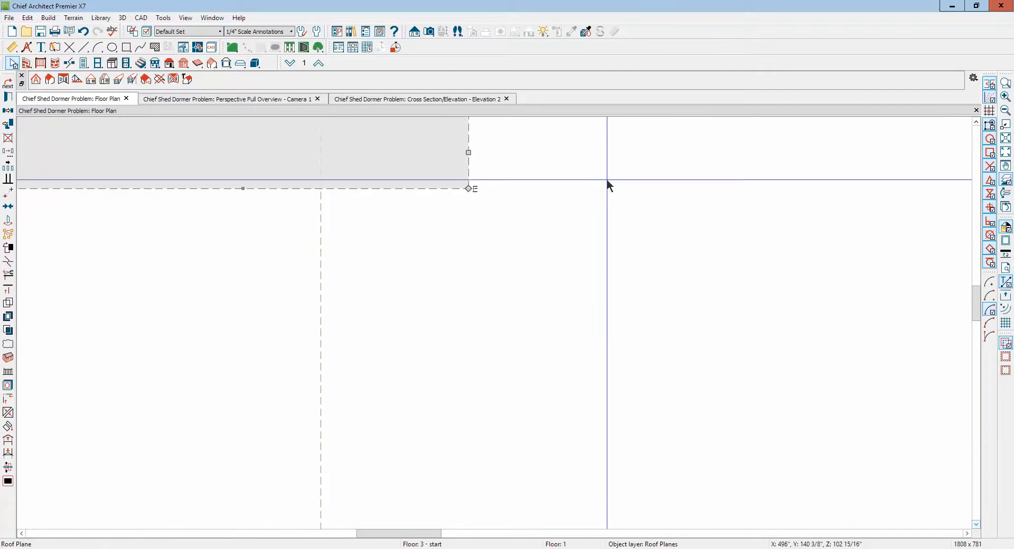
{"action": "left_click", "coordinate": [978, 118]}
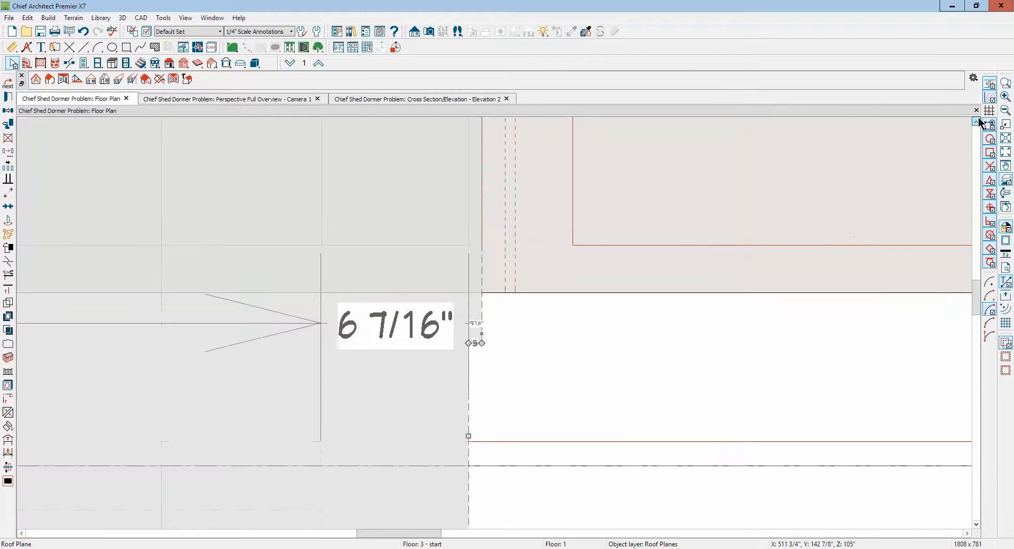
{"action": "scroll", "coordinate": [731, 269], "scroll_direction": "down", "scroll_amount": 1}
{"action": "scroll", "coordinate": [722, 258], "scroll_direction": "down", "scroll_amount": 2}
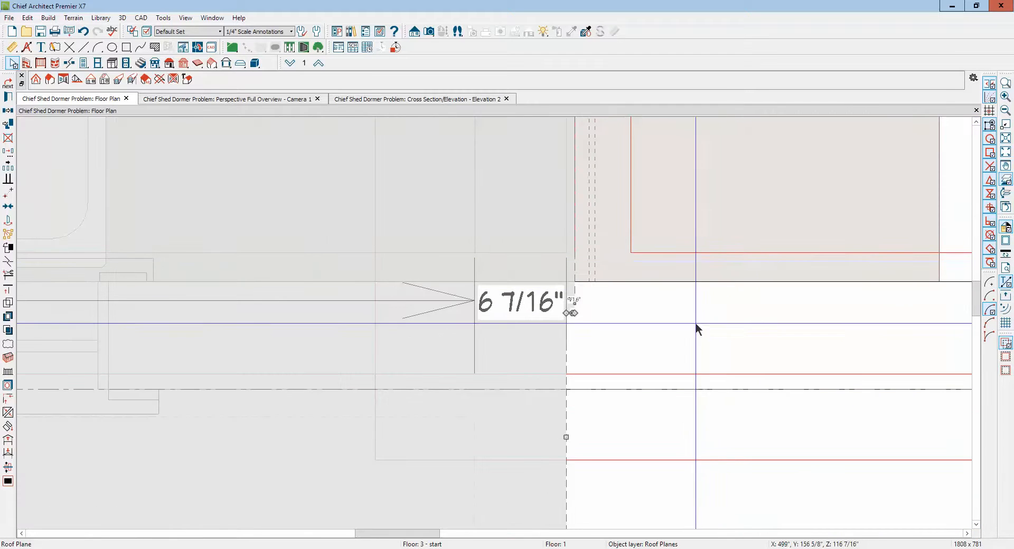
{"action": "left_click", "coordinate": [976, 524]}
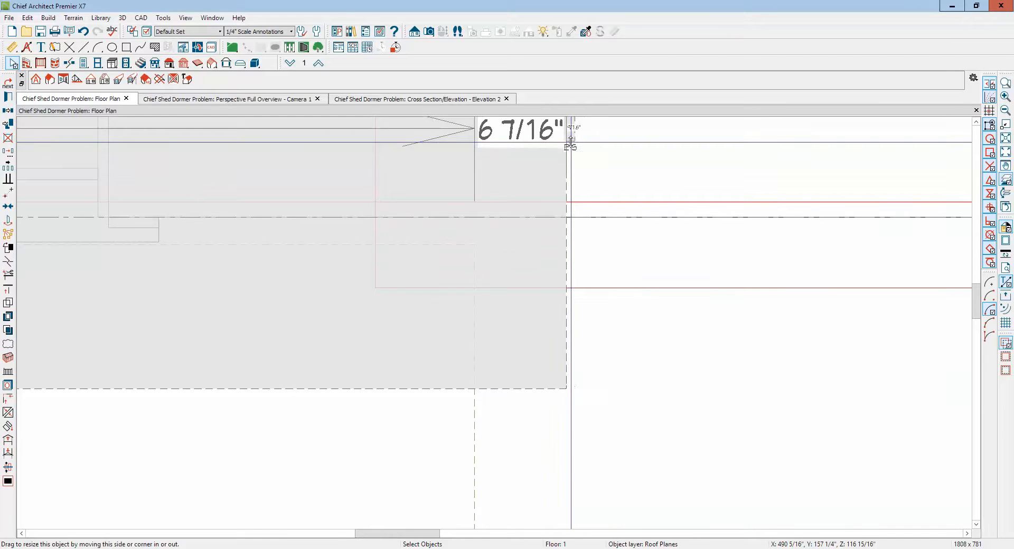
{"action": "left_click_drag", "start_coordinate": [571, 141], "coordinate": [565, 390]}
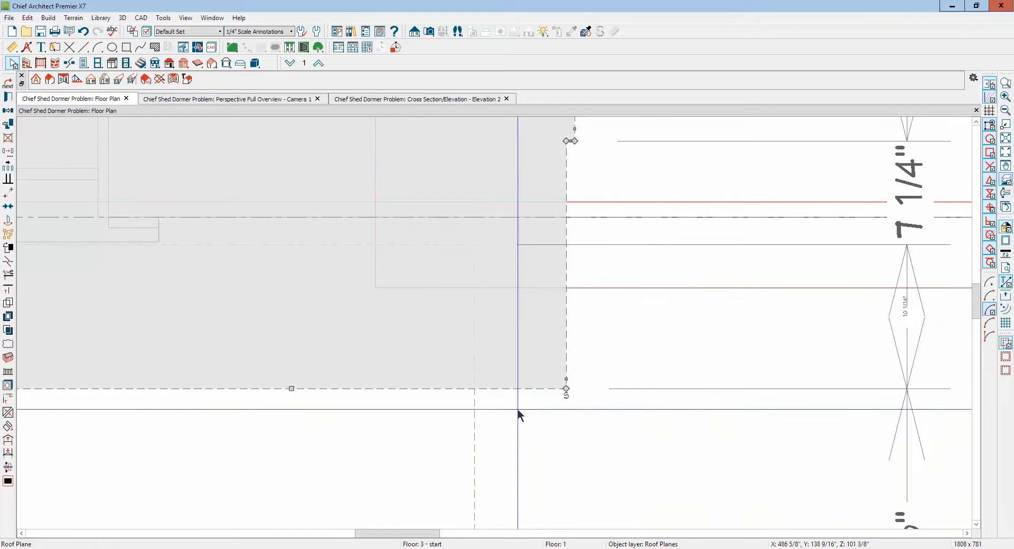
{"action": "left_click_drag", "start_coordinate": [570, 141], "coordinate": [565, 389]}
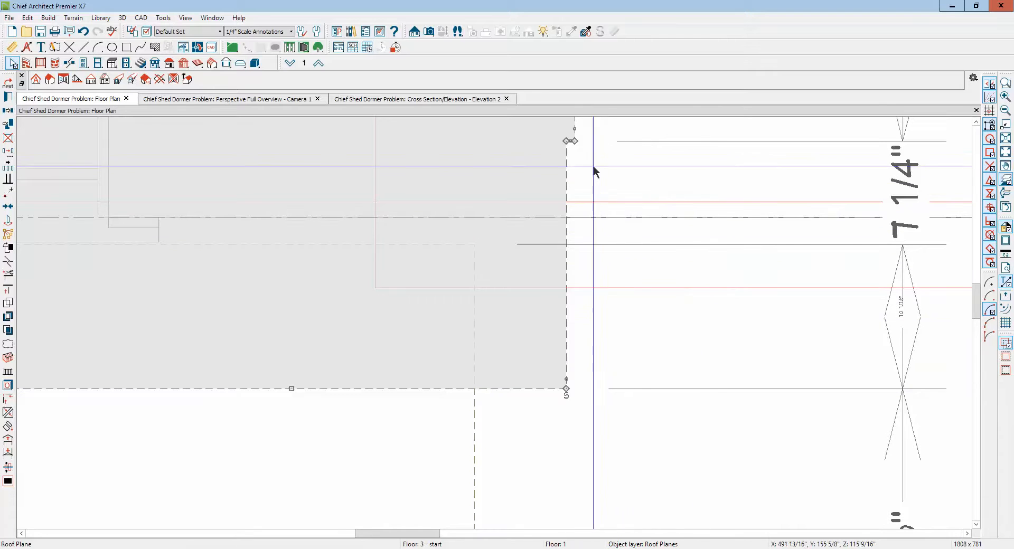
- Pull the jog's outer corner away from the wall and merge the main roof plane's spare corners onto the kitchen-side eave corner
{"action": "left_click_drag", "start_coordinate": [569, 141], "coordinate": [782, 358]}
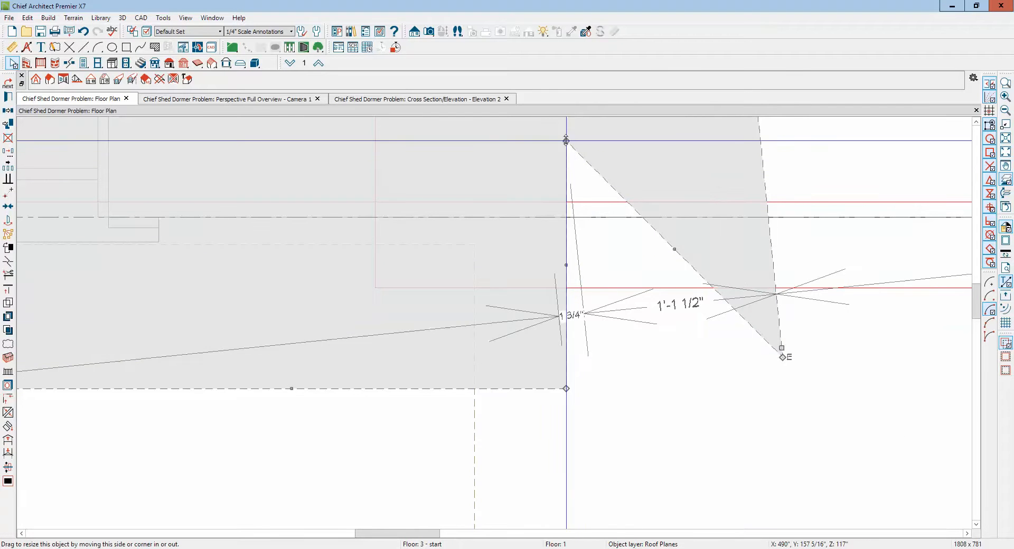
{"action": "left_click_drag", "start_coordinate": [566, 141], "coordinate": [567, 389]}
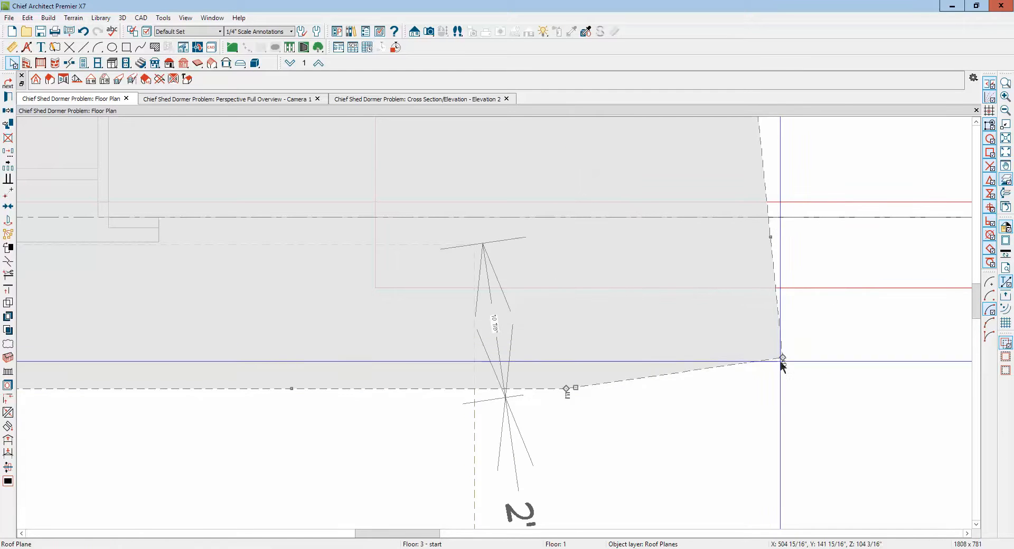
{"action": "left_click_drag", "start_coordinate": [782, 358], "coordinate": [567, 390]}
{"action": "left_click", "coordinate": [632, 364]}
{"action": "scroll", "coordinate": [633, 363], "scroll_direction": "down", "scroll_amount": 4}
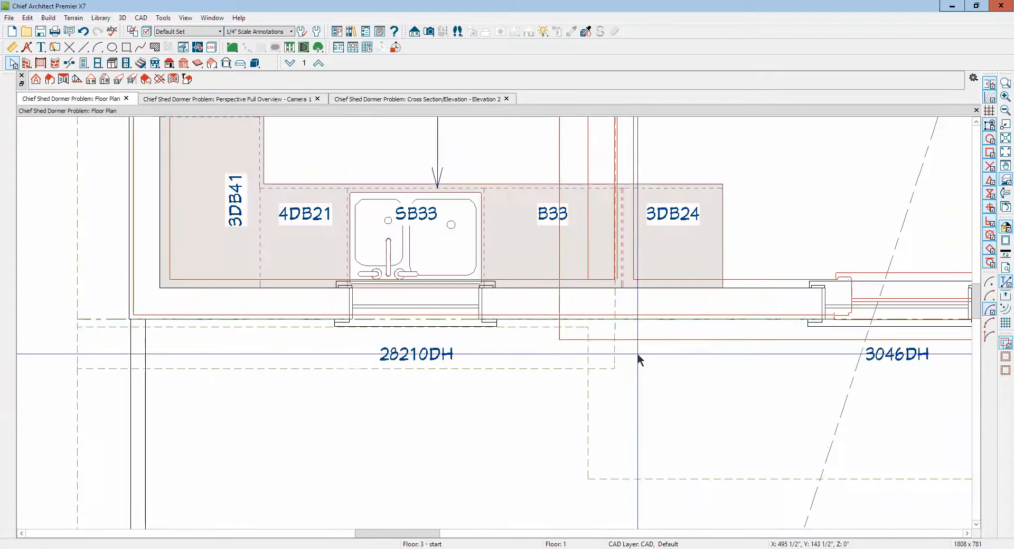
- Join the main roof plane's eave segment on the kitchen side with the deck roof plane's upper edge beside the dormer
{"action": "left_click", "coordinate": [607, 371]}
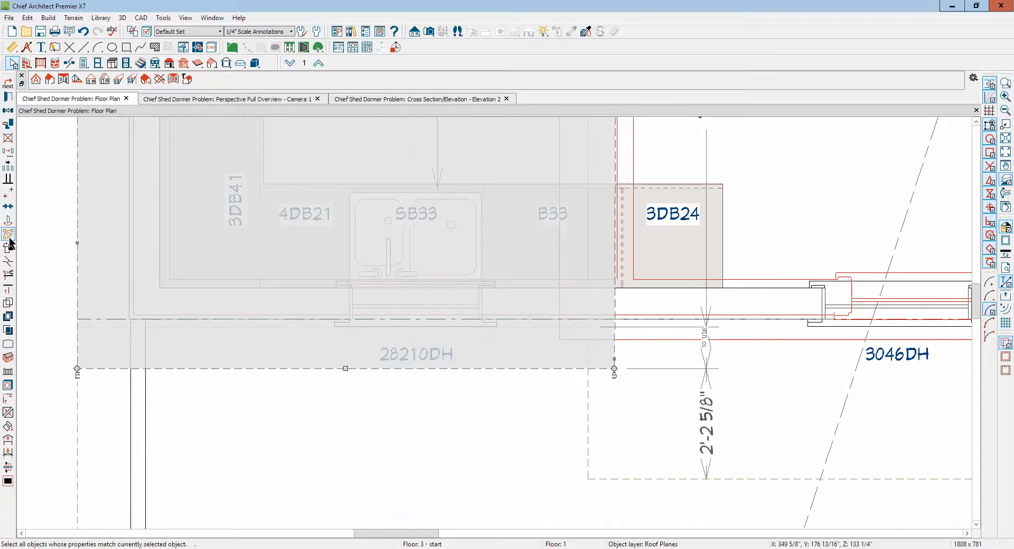
{"action": "left_click", "coordinate": [7, 412]}
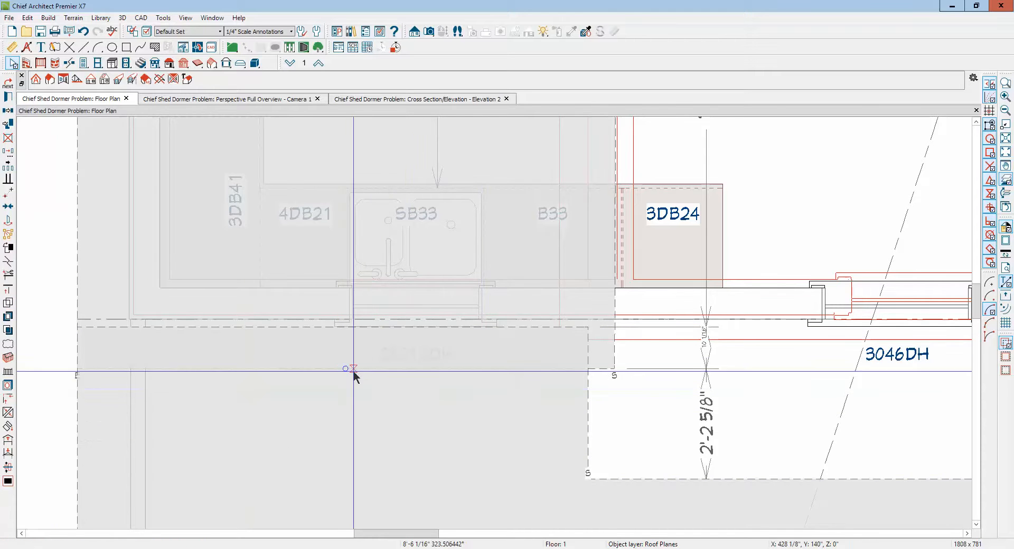
{"action": "left_click", "coordinate": [463, 330]}
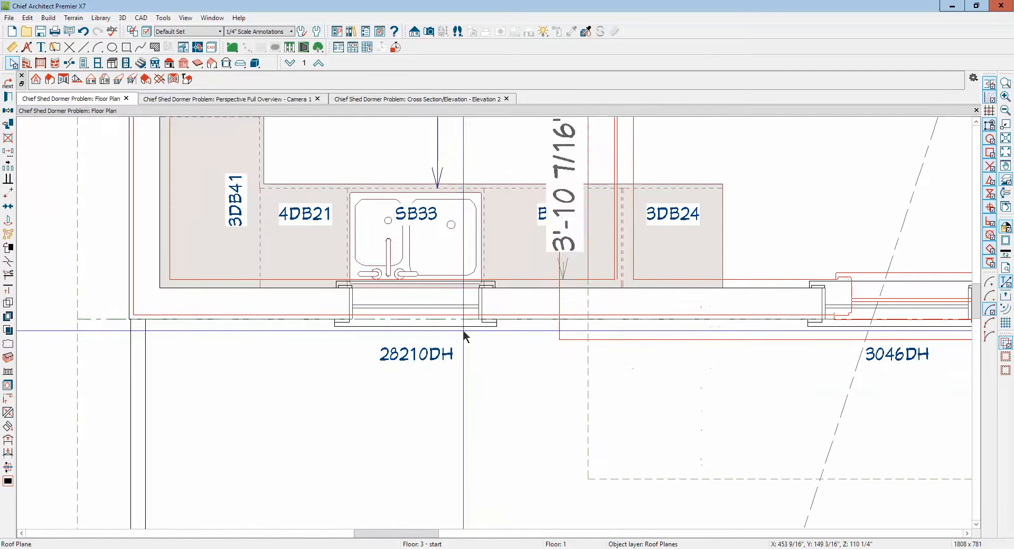
{"action": "scroll", "coordinate": [463, 329], "scroll_direction": "down", "scroll_amount": 3}
{"action": "scroll", "coordinate": [481, 325], "scroll_direction": "down", "scroll_amount": 1}
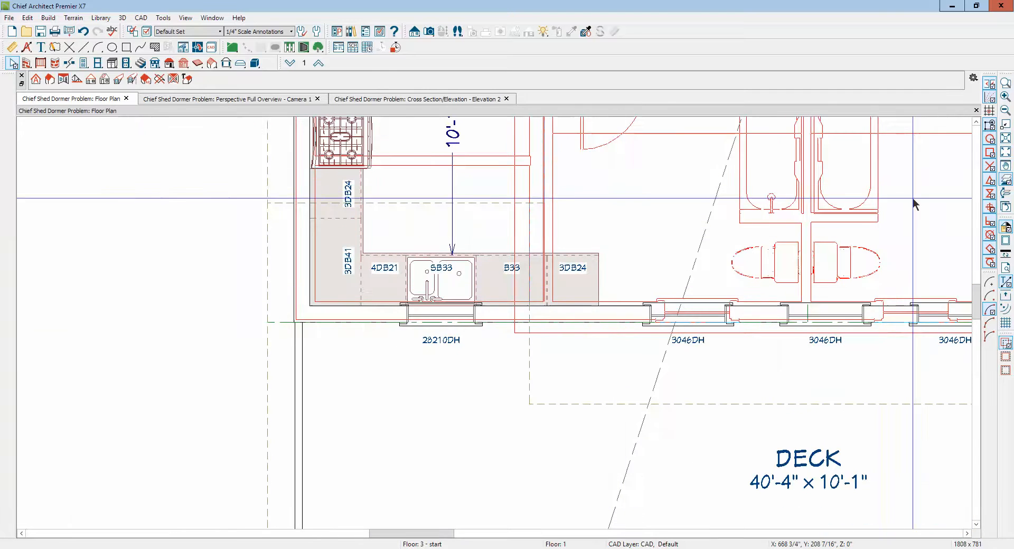
- Hide the reference floor display and move the deck roof notch's kitchen-side edge in line with the main roof's dormer opening
{"action": "left_click", "coordinate": [1006, 181]}
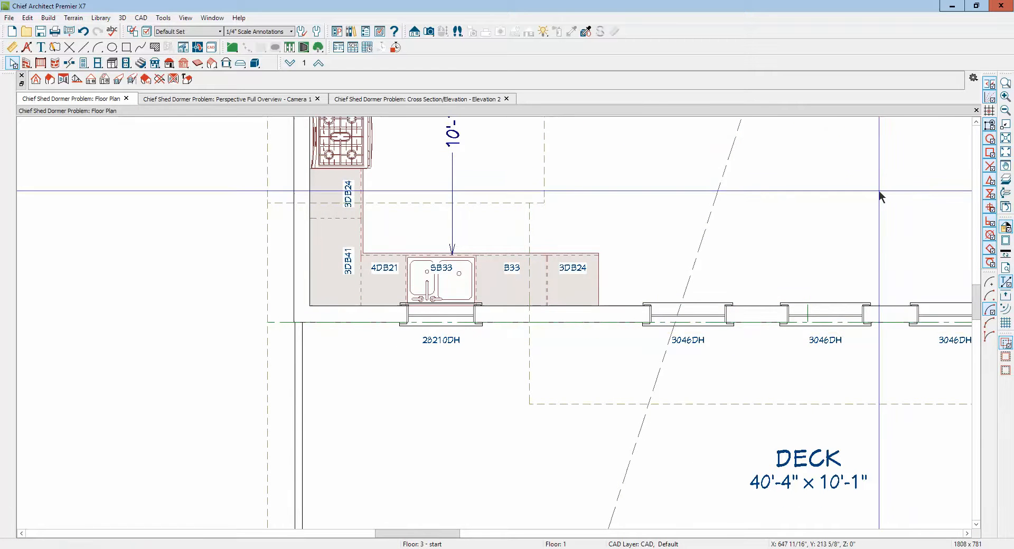
{"action": "left_click", "coordinate": [531, 225]}
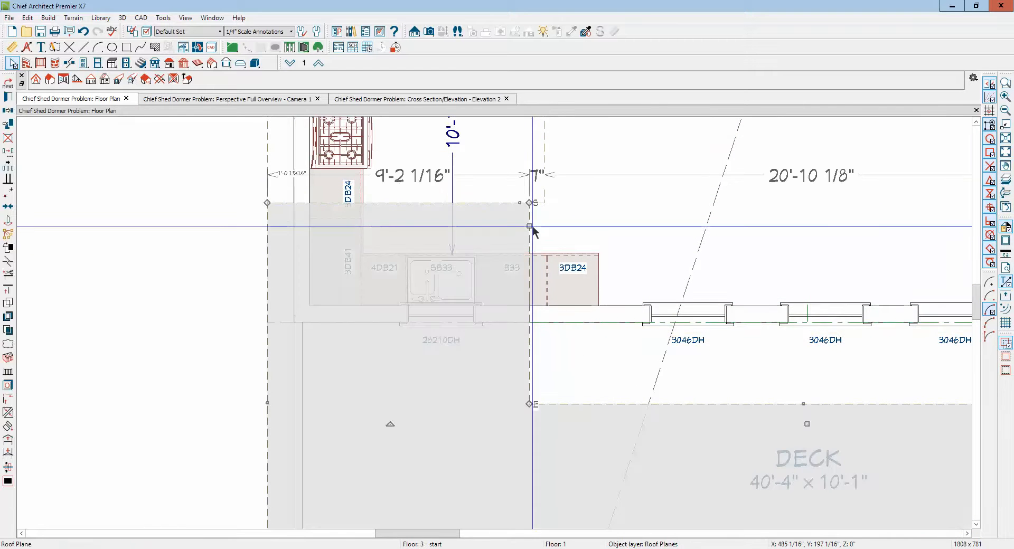
{"action": "left_click_drag", "start_coordinate": [529, 226], "coordinate": [544, 195]}
{"action": "key", "text": "Escape"}
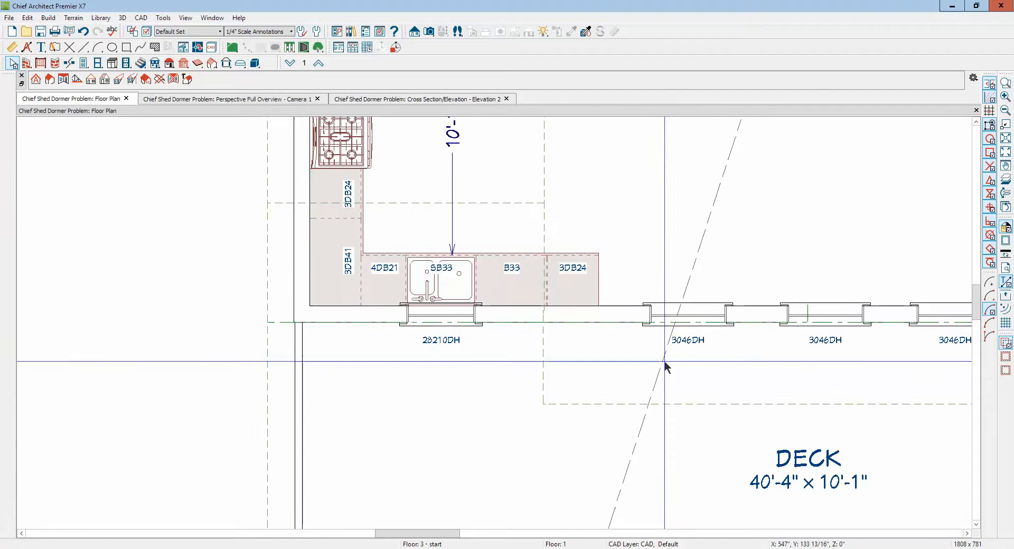
- Switch to the perspective overview and select the deck roof plane at the dormer's kitchen-side front corner
{"action": "key", "text": "ctrl+Tab"}
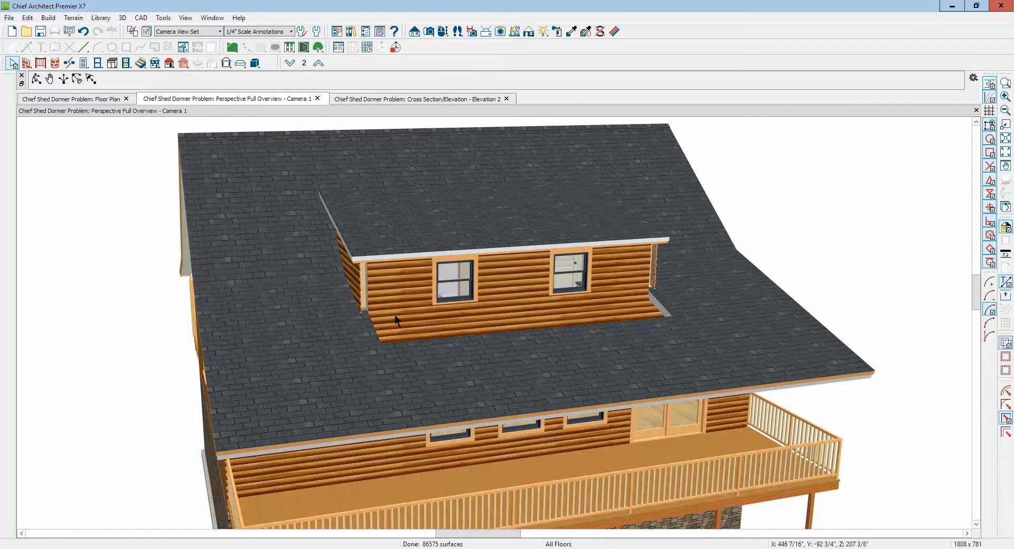
{"action": "scroll", "coordinate": [390, 317], "scroll_direction": "up", "scroll_amount": 5}
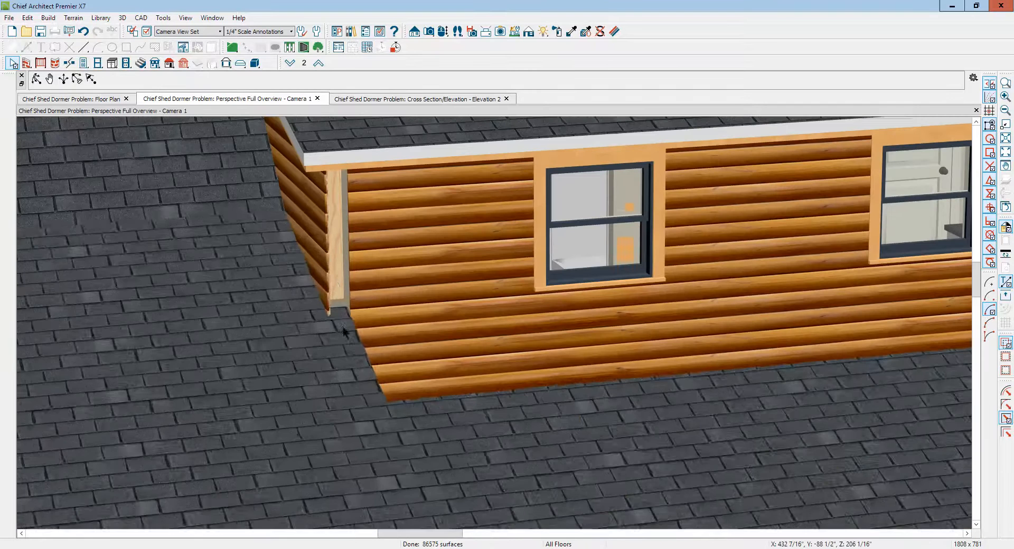
{"action": "left_click", "coordinate": [344, 331]}
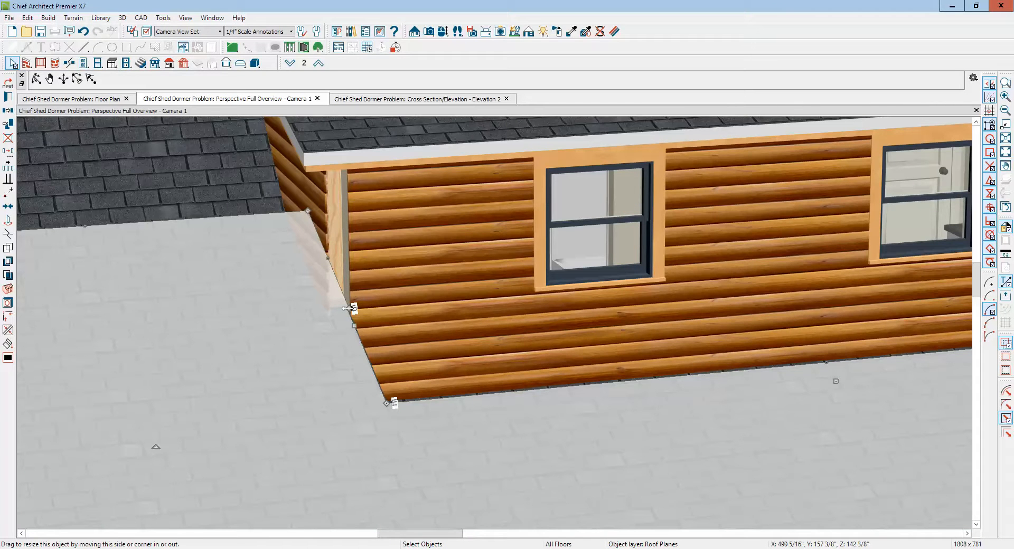
- Try to remove the small jog in the deck roof plane's edge at the dormer corner by moving its corner points
{"action": "left_click_drag", "start_coordinate": [348, 309], "coordinate": [263, 286]}
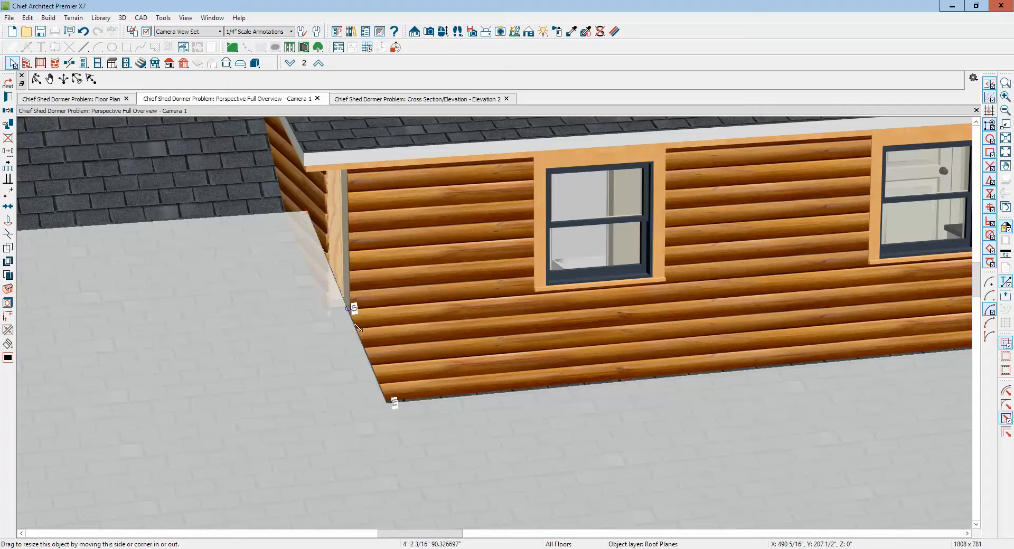
{"action": "left_click_drag", "start_coordinate": [349, 311], "coordinate": [441, 292]}
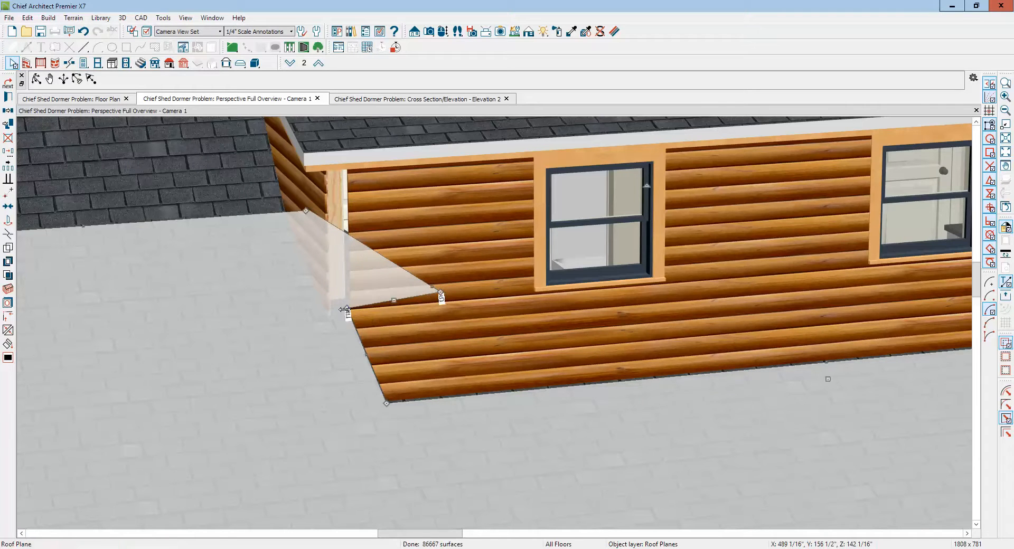
{"action": "left_click_drag", "start_coordinate": [368, 328], "coordinate": [422, 381]}
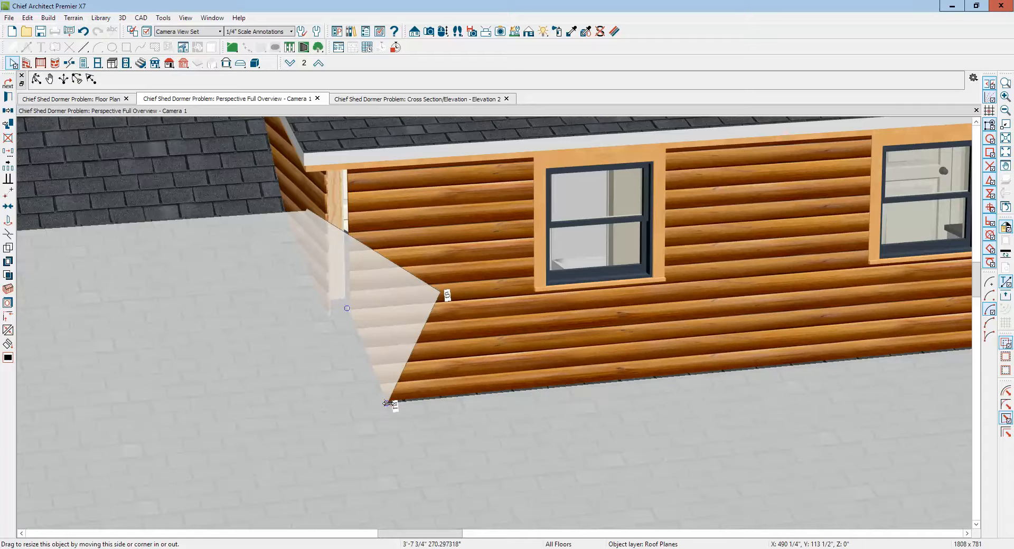
{"action": "left_click_drag", "start_coordinate": [388, 310], "coordinate": [405, 361]}
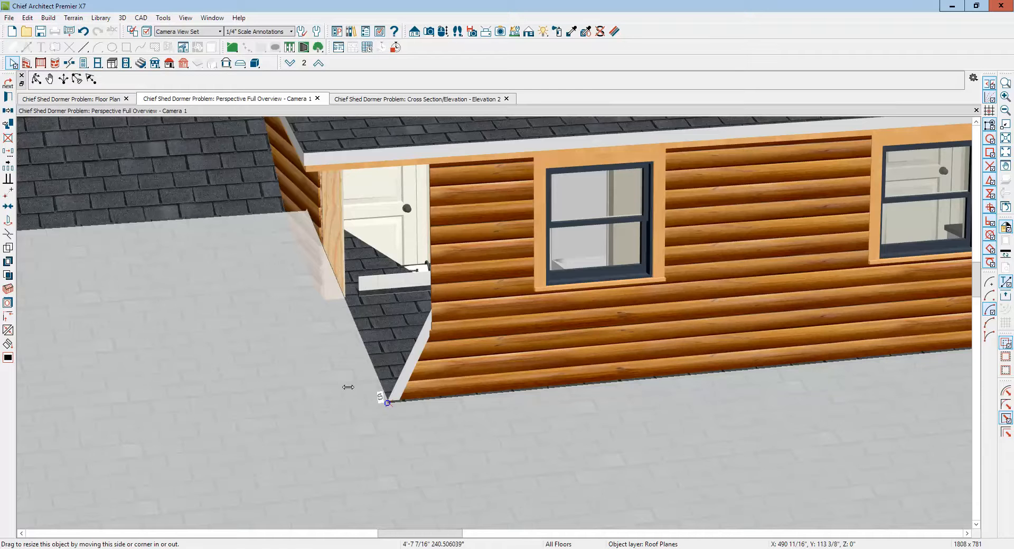
{"action": "left_click_drag", "start_coordinate": [348, 387], "coordinate": [350, 388]}
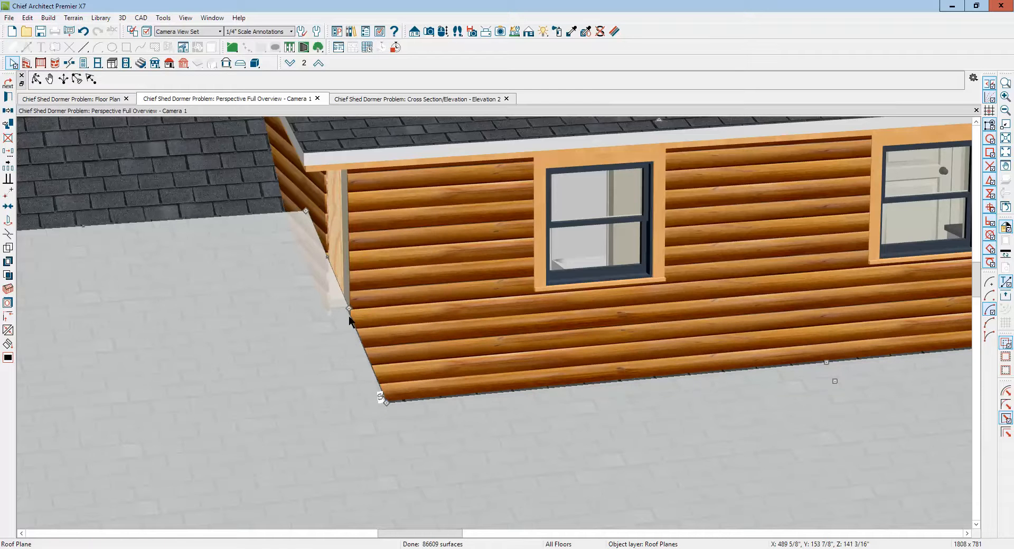
- Pull the jog's upper corner on the deck roof plane outward past the dormer wall and merge its lower corner into the notch corner
{"action": "scroll", "coordinate": [337, 312], "scroll_direction": "up", "scroll_amount": 5}
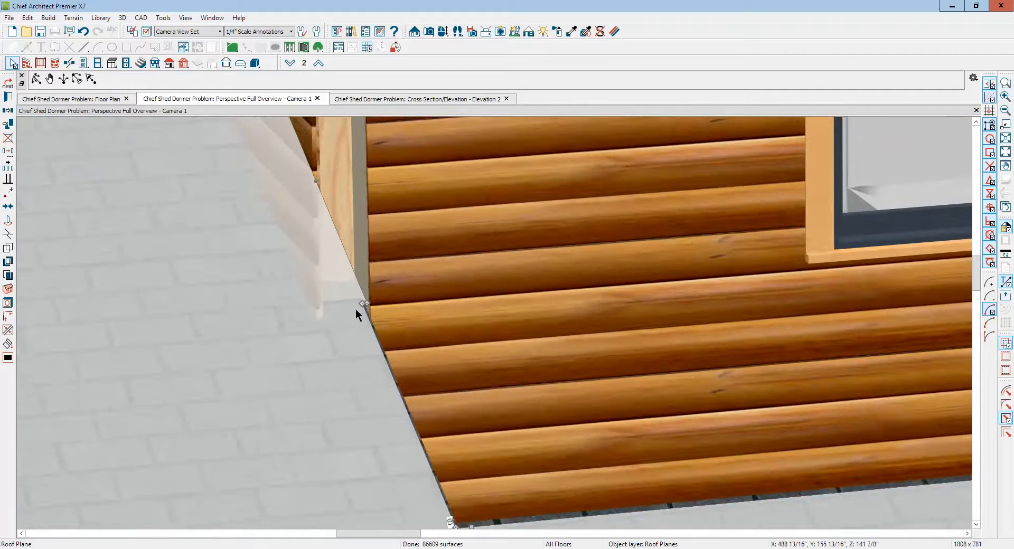
{"action": "scroll", "coordinate": [356, 308], "scroll_direction": "up", "scroll_amount": 4}
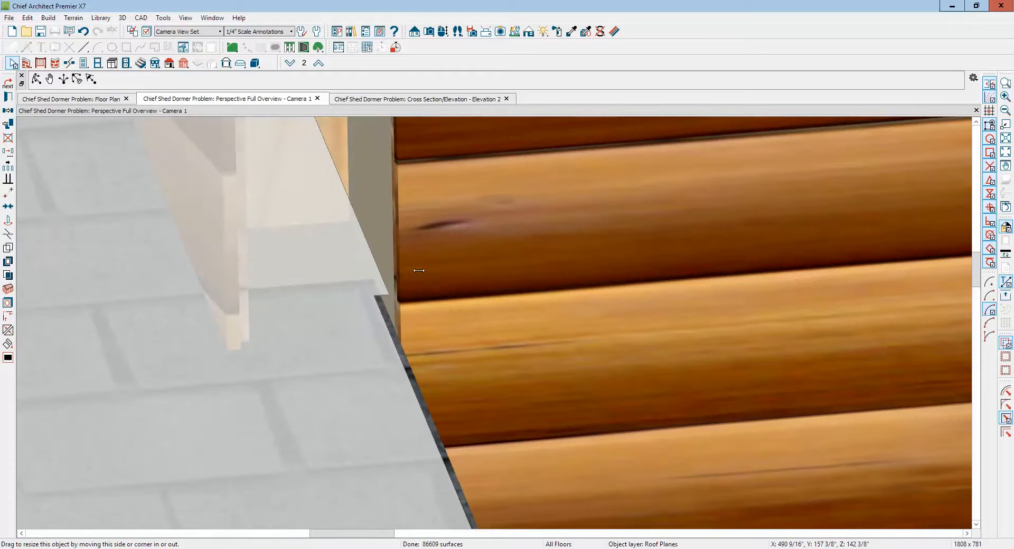
{"action": "left_click_drag", "start_coordinate": [419, 270], "coordinate": [442, 173]}
{"action": "scroll", "coordinate": [380, 308], "scroll_direction": "down", "scroll_amount": 5}
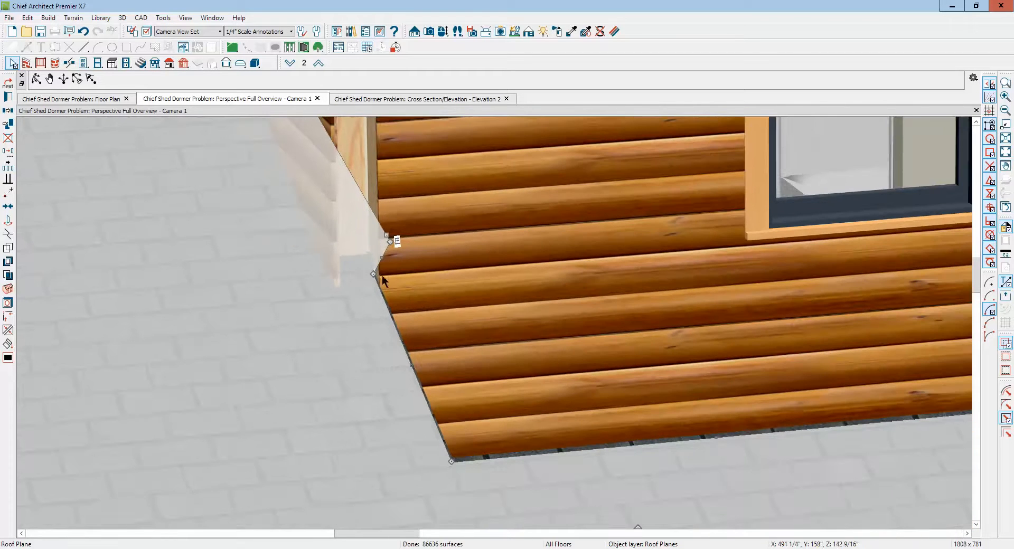
{"action": "scroll", "coordinate": [378, 277], "scroll_direction": "up", "scroll_amount": 1}
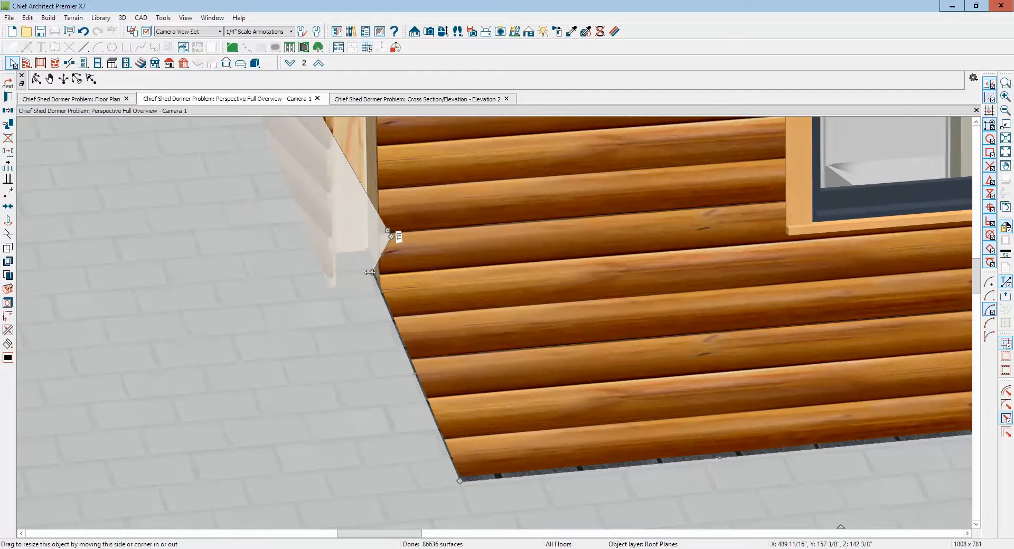
{"action": "left_click_drag", "start_coordinate": [370, 273], "coordinate": [431, 440]}
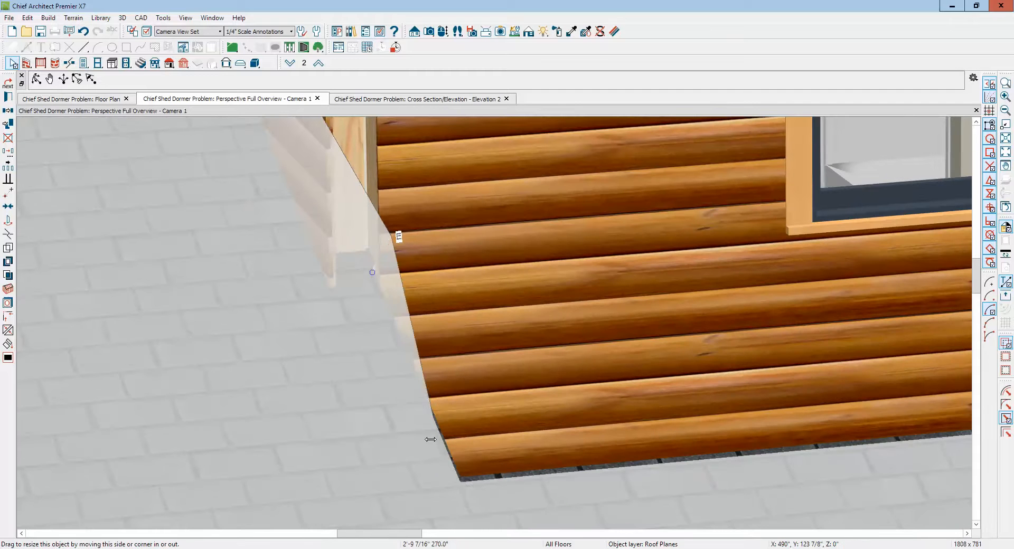
{"action": "key", "text": "Escape"}
{"action": "scroll", "coordinate": [395, 289], "scroll_direction": "up", "scroll_amount": 1}
{"action": "left_click", "coordinate": [400, 332]}
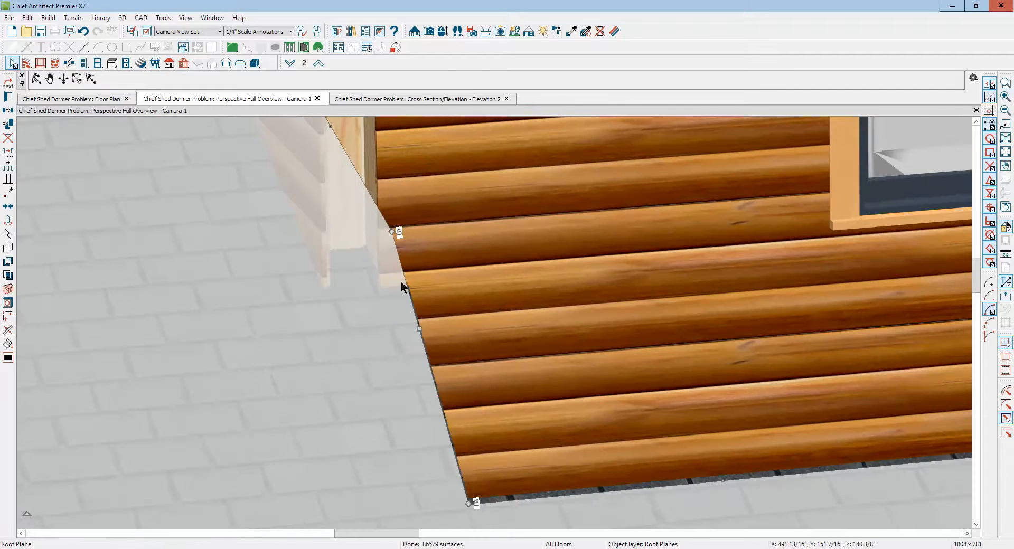
- Merge the jog's upper corner into the deck roof notch's front corner so the side edge runs straight
{"action": "left_click_drag", "start_coordinate": [391, 232], "coordinate": [454, 452]}
{"action": "left_click_drag", "start_coordinate": [458, 501], "coordinate": [465, 503]}
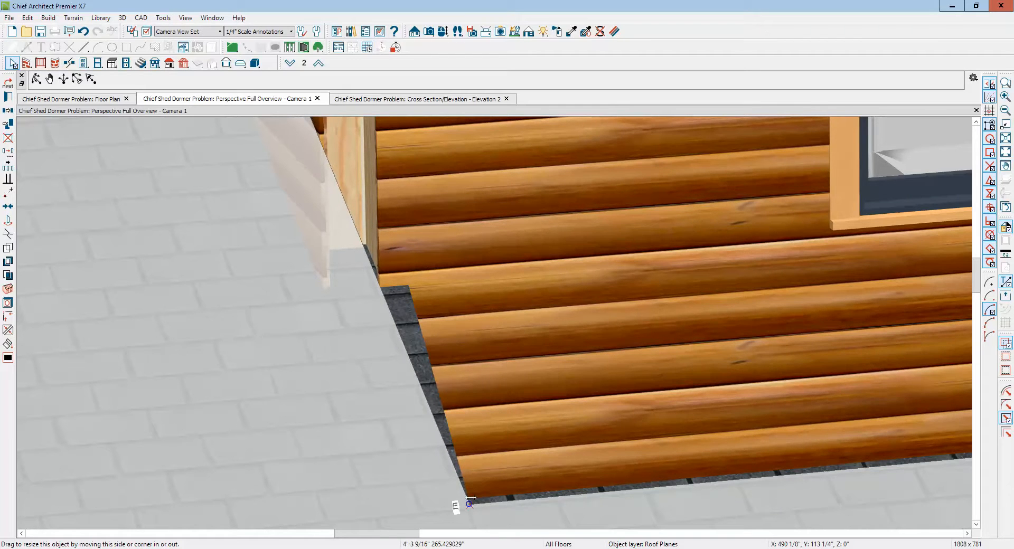
{"action": "scroll", "coordinate": [476, 470], "scroll_direction": "down", "scroll_amount": 5}
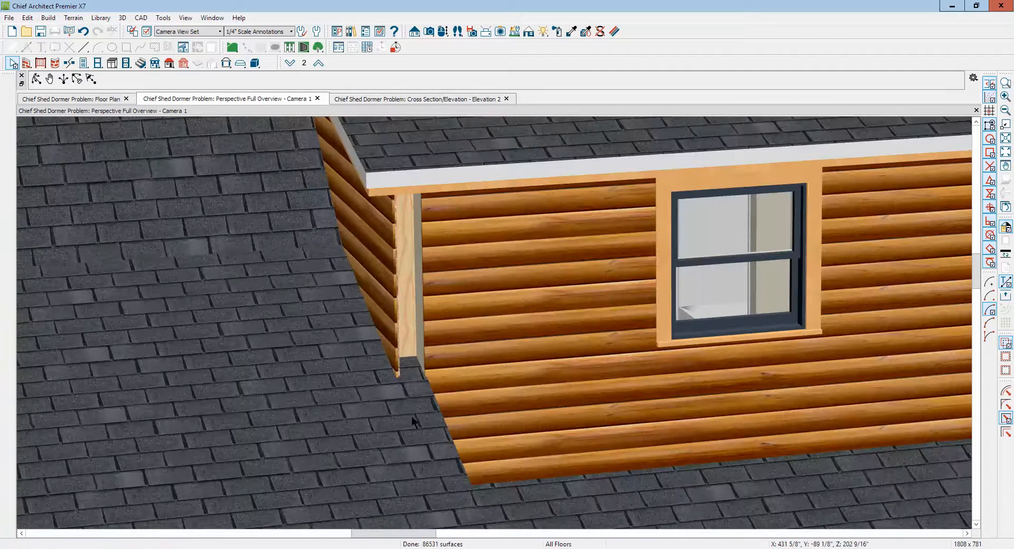
- Move both parts of the deck roof notch's kitchen-side edge inward to line up under the dormer's side wall
{"action": "left_click", "coordinate": [414, 422]}
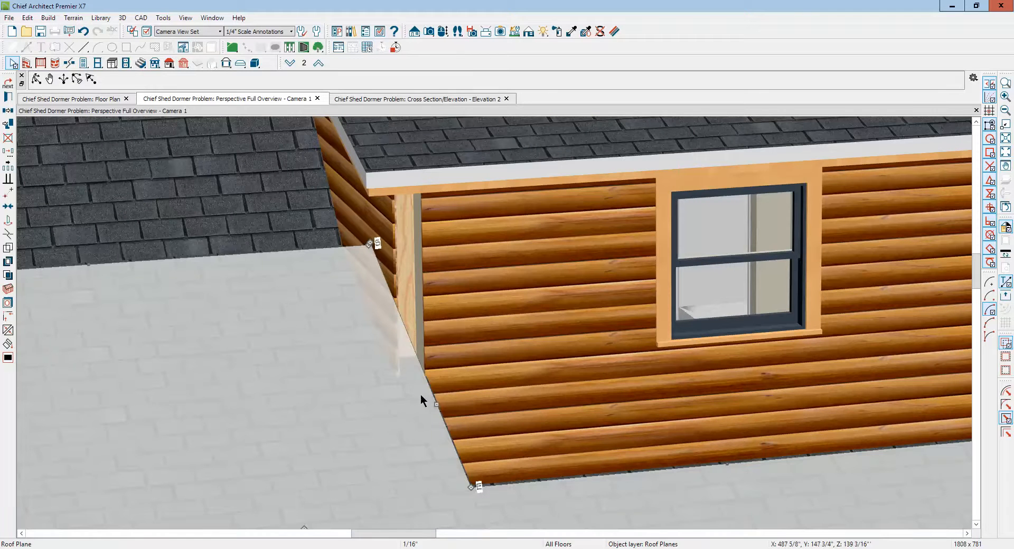
{"action": "left_click_drag", "start_coordinate": [435, 403], "coordinate": [411, 413]}
{"action": "left_click_drag", "start_coordinate": [289, 183], "coordinate": [361, 262]}
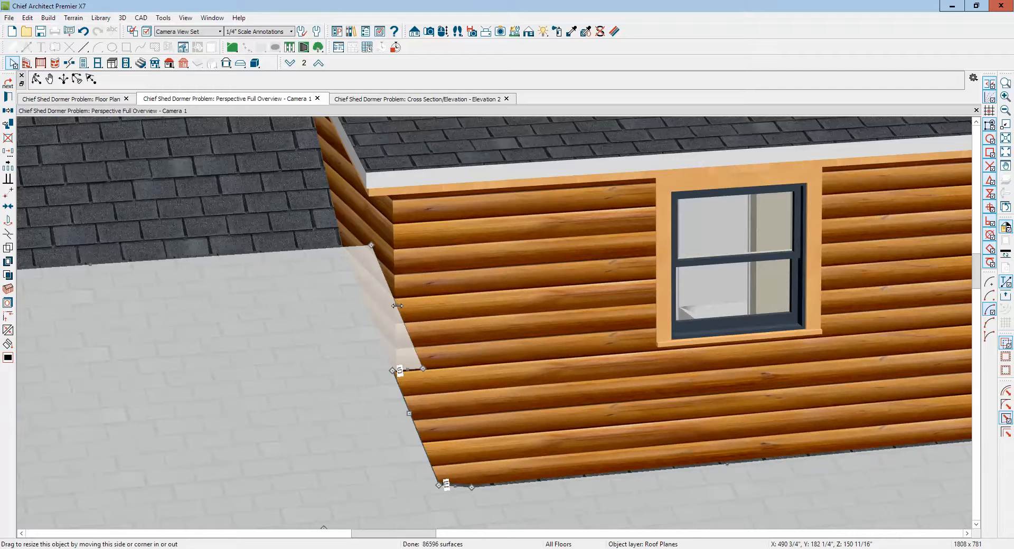
{"action": "left_click_drag", "start_coordinate": [383, 331], "coordinate": [380, 341]}
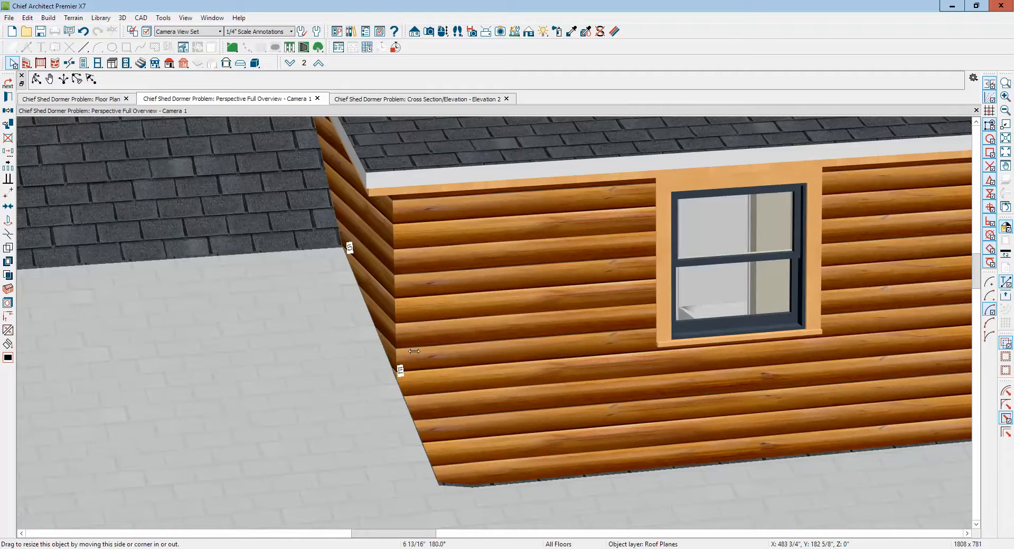
{"action": "left_click_drag", "start_coordinate": [453, 444], "coordinate": [455, 444]}
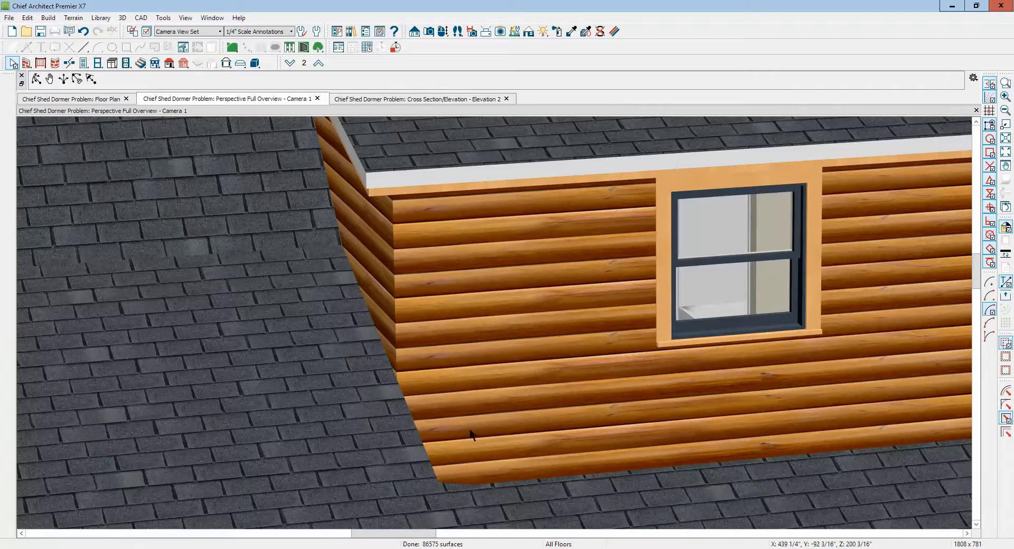
- Select the deck roof plane and move the notch's front edge closer to the dormer's front wall
{"action": "scroll", "coordinate": [657, 490], "scroll_direction": "up", "scroll_amount": 1}
{"action": "scroll", "coordinate": [658, 490], "scroll_direction": "up", "scroll_amount": 2}
{"action": "left_click", "coordinate": [698, 481]}
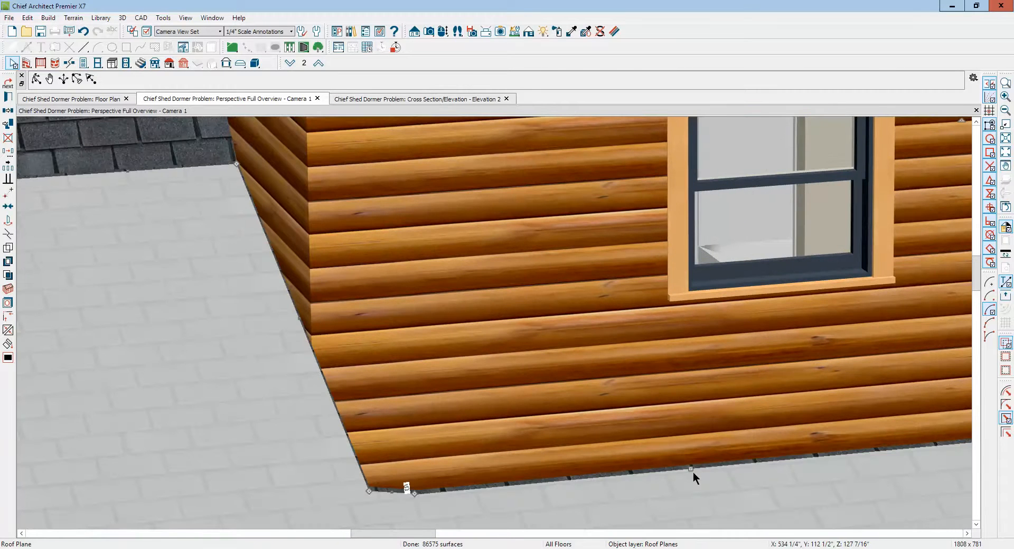
{"action": "left_click_drag", "start_coordinate": [690, 469], "coordinate": [662, 437]}
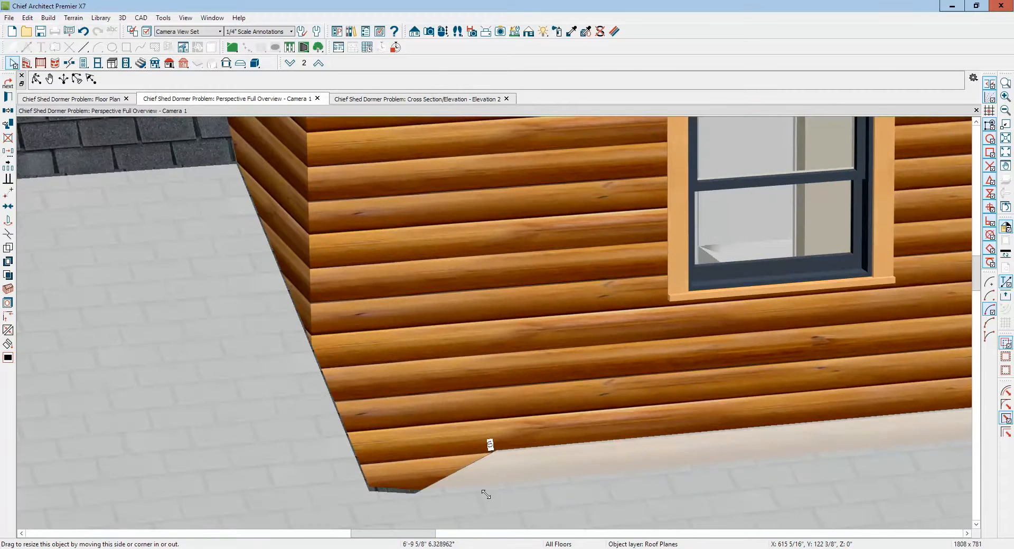
{"action": "left_click_drag", "start_coordinate": [486, 494], "coordinate": [487, 496]}
- Merge the two extra corner points into the notch's kitchen-side front corner and shift the front edge toward the dormer wall
{"action": "scroll", "coordinate": [428, 493], "scroll_direction": "up", "scroll_amount": 1}
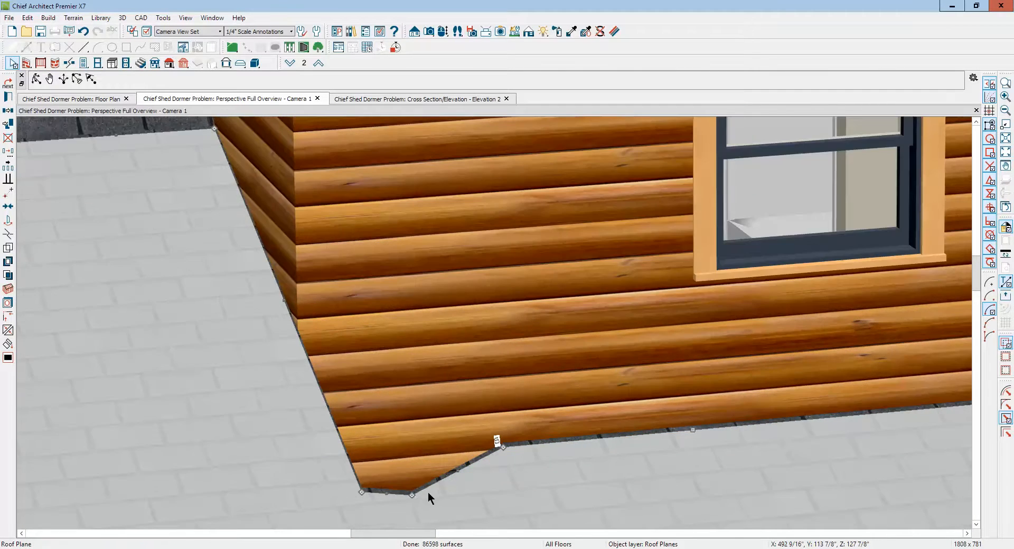
{"action": "left_click_drag", "start_coordinate": [412, 495], "coordinate": [361, 493]}
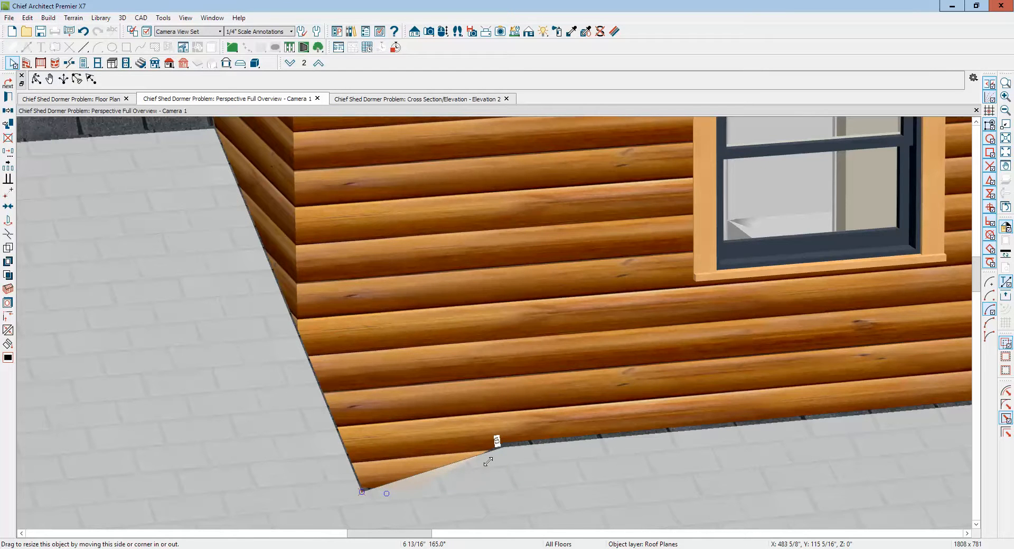
{"action": "left_click_drag", "start_coordinate": [503, 447], "coordinate": [360, 493]}
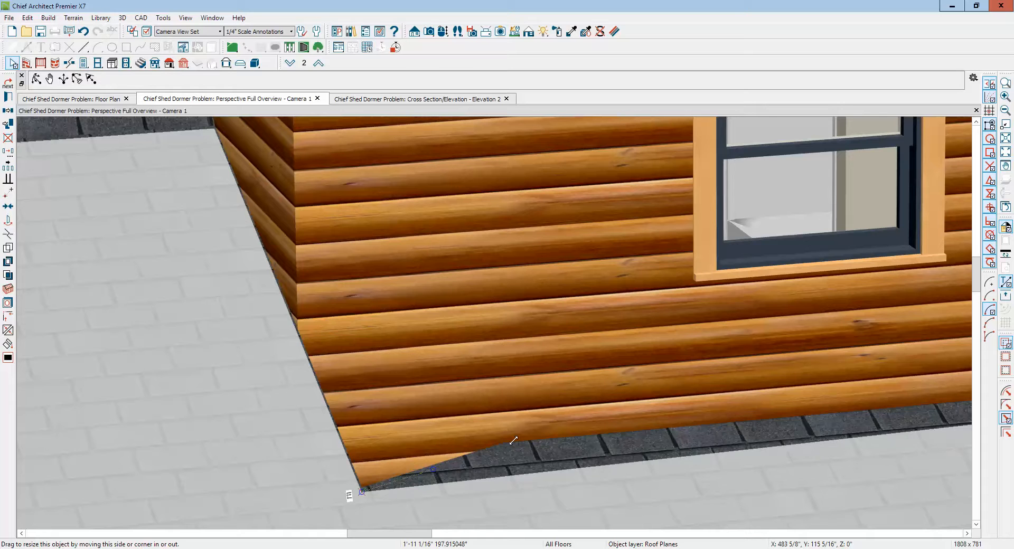
{"action": "scroll", "coordinate": [528, 455], "scroll_direction": "down", "scroll_amount": 4}
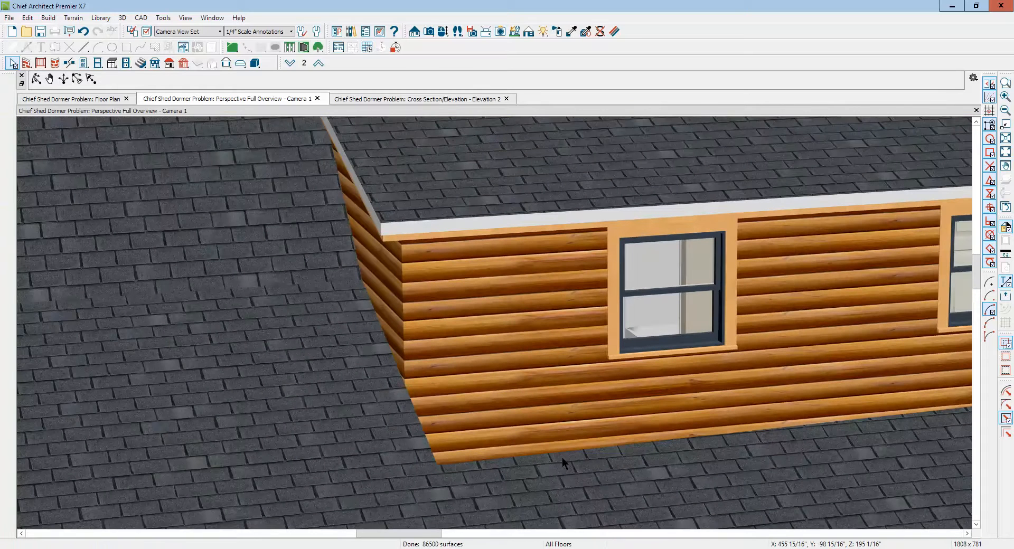
{"action": "left_click", "coordinate": [562, 459]}
{"action": "left_click_drag", "start_coordinate": [561, 455], "coordinate": [531, 420]}
{"action": "scroll", "coordinate": [532, 422], "scroll_direction": "down", "scroll_amount": 3}
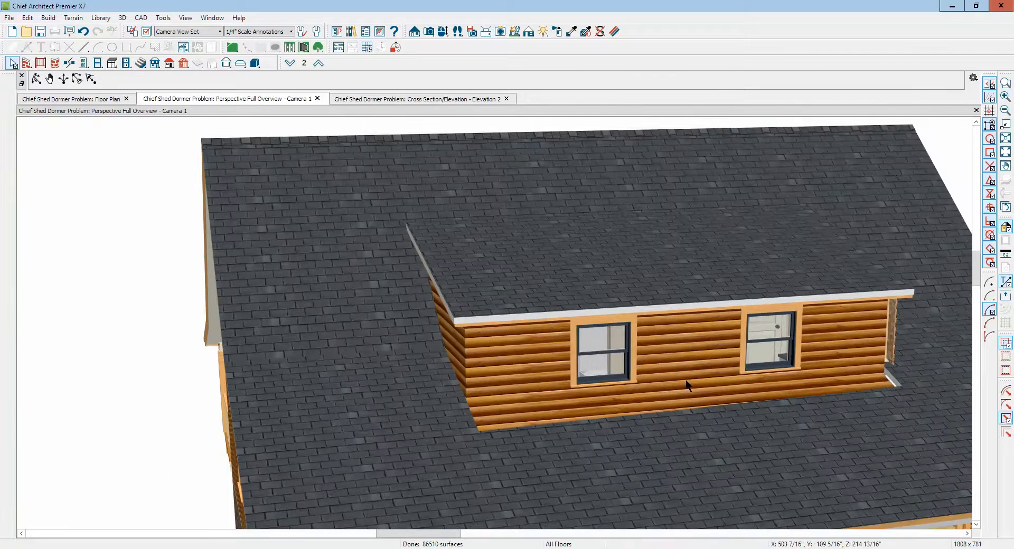
- Switch to the floor plan and make the deck roof notch's slanted front edge parallel to the house's rear wall
{"action": "key", "text": "ctrl+Tab"}
{"action": "key", "text": "ctrl+Tab"}
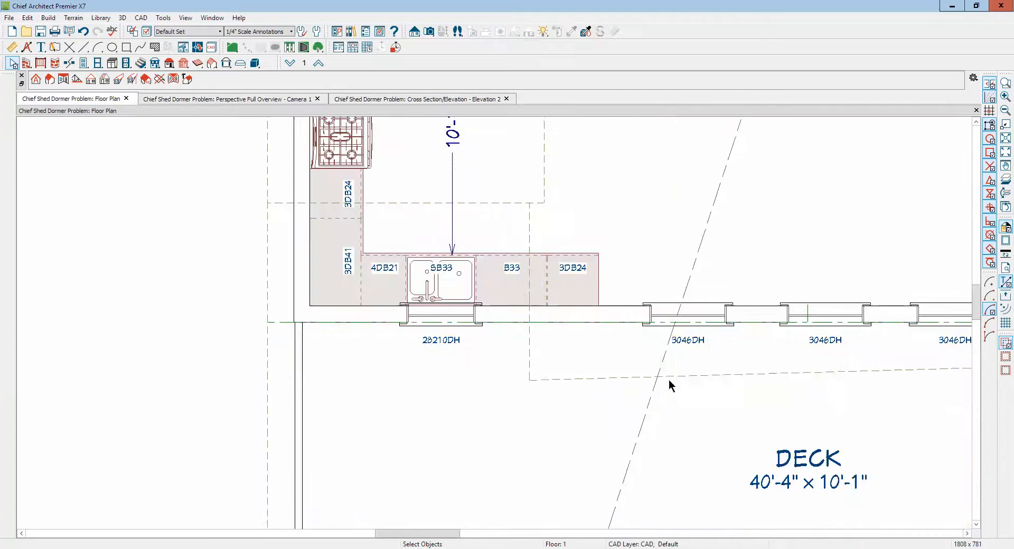
{"action": "scroll", "coordinate": [621, 342], "scroll_direction": "down", "scroll_amount": 2}
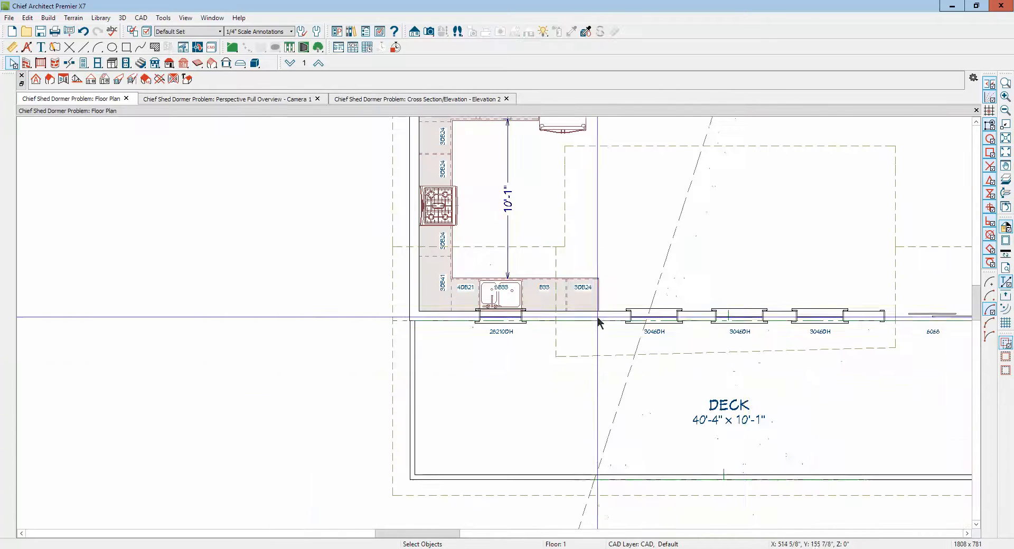
{"action": "left_click", "coordinate": [742, 364]}
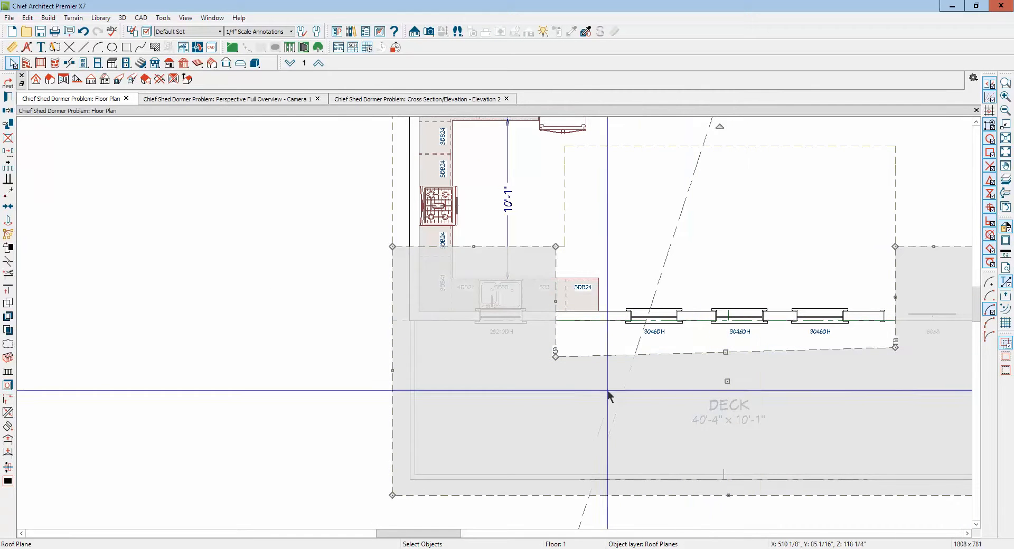
{"action": "left_click", "coordinate": [9, 180]}
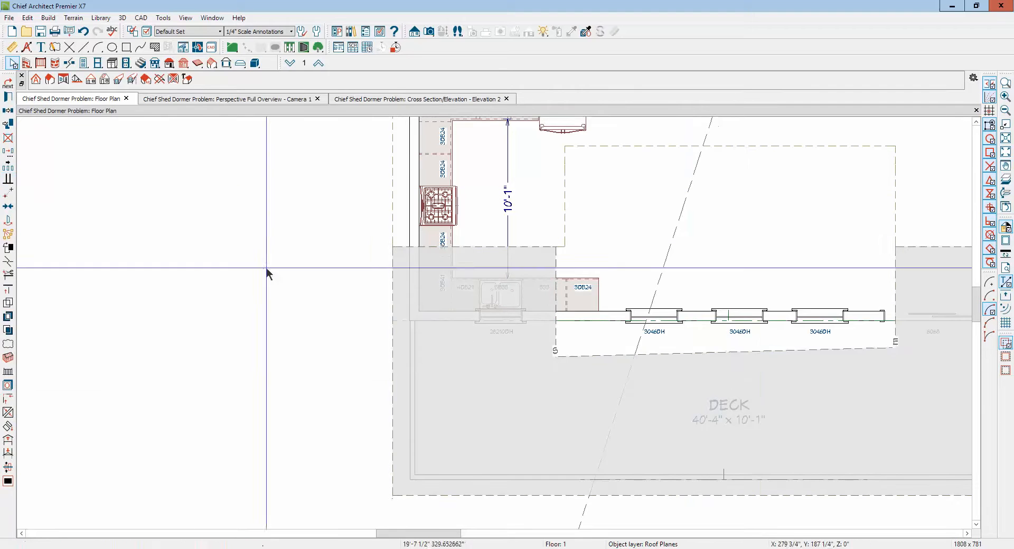
{"action": "left_click", "coordinate": [595, 317]}
{"action": "key", "text": "Escape"}
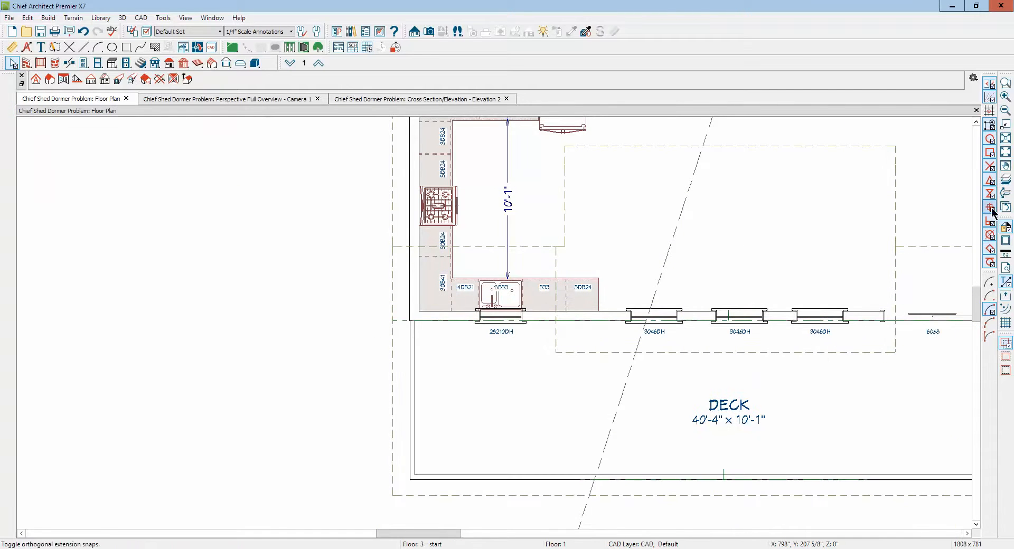
- Show the reference floor and move the notch's front edge to the dormer's eave line, about 9'-5" from the deck's outer railing
{"action": "left_click", "coordinate": [1006, 180]}
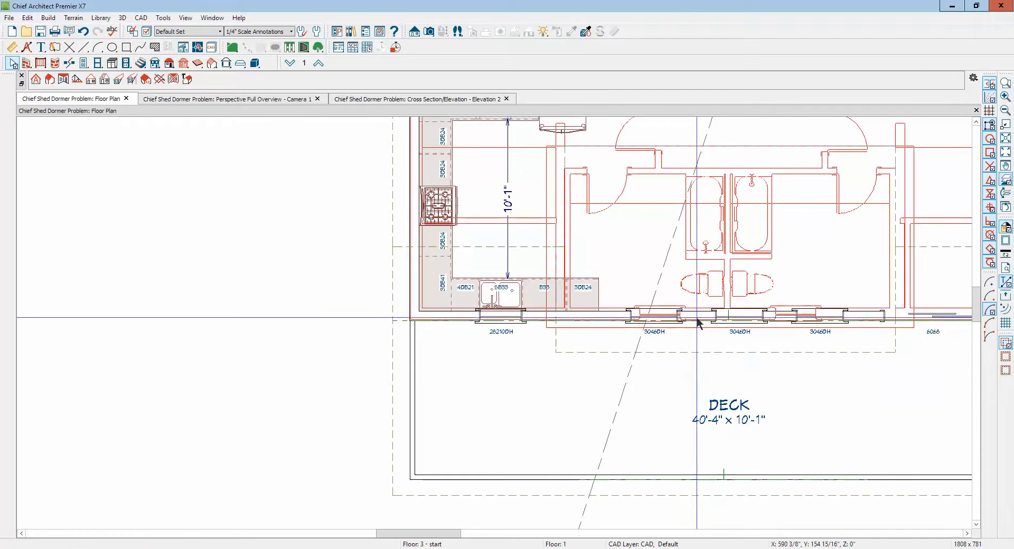
{"action": "left_click", "coordinate": [727, 354]}
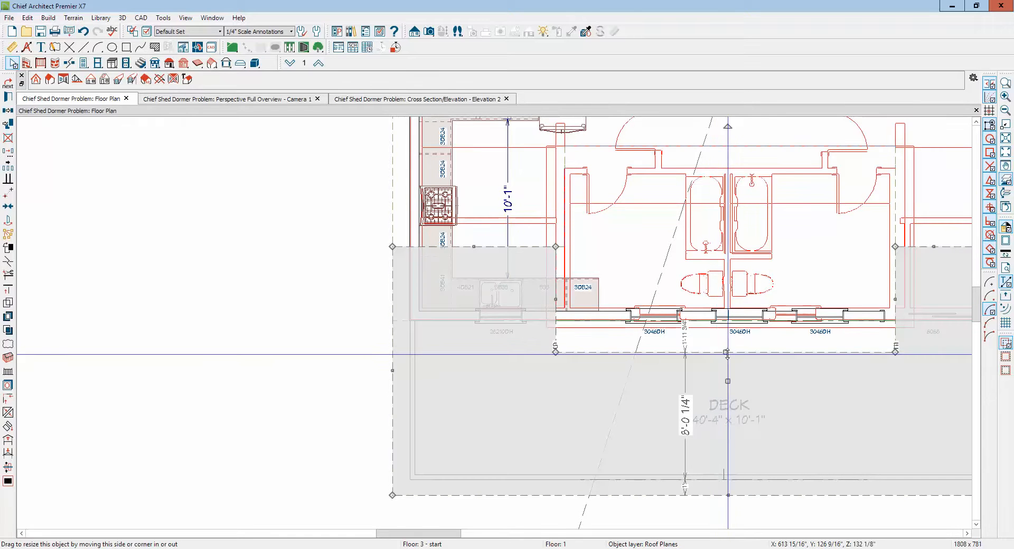
{"action": "left_click_drag", "start_coordinate": [727, 354], "coordinate": [721, 330]}
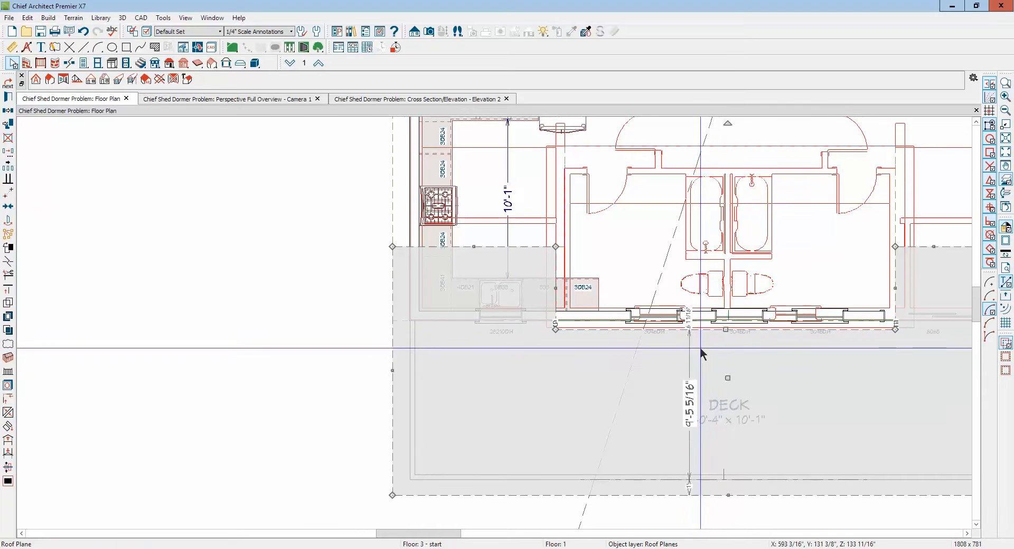
{"action": "scroll", "coordinate": [700, 346], "scroll_direction": "down", "scroll_amount": 3}
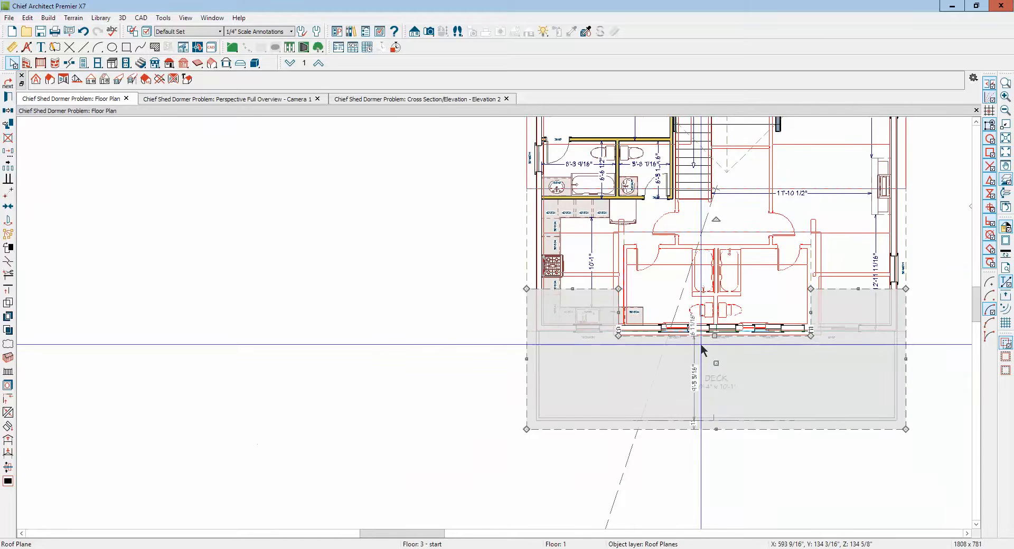
{"action": "key", "text": "Escape"}
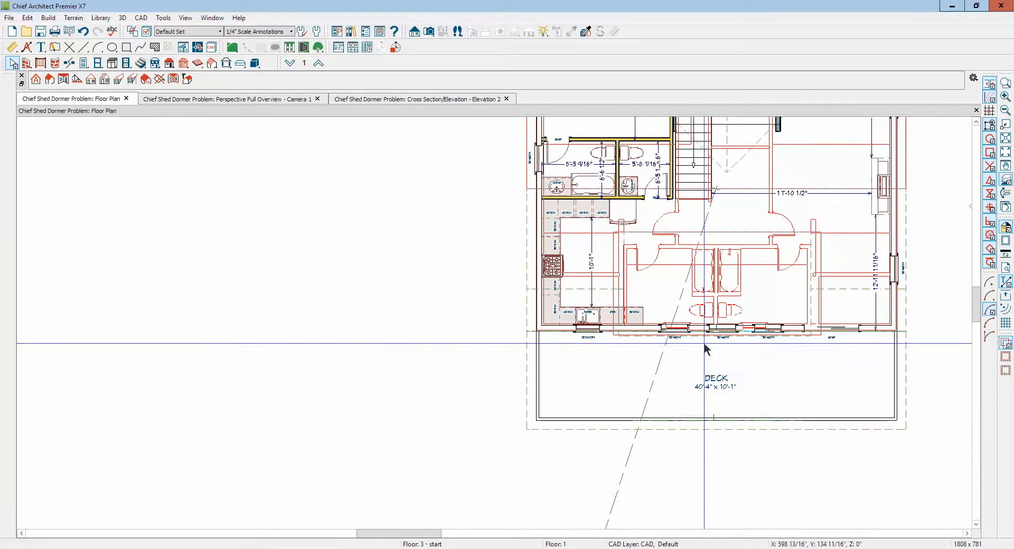
- In the perspective overview, reposition the deck roof notch's side edge at the dormer front corner opposite the kitchen, close to the dormer's side wall
{"action": "key", "text": "ctrl+Tab"}
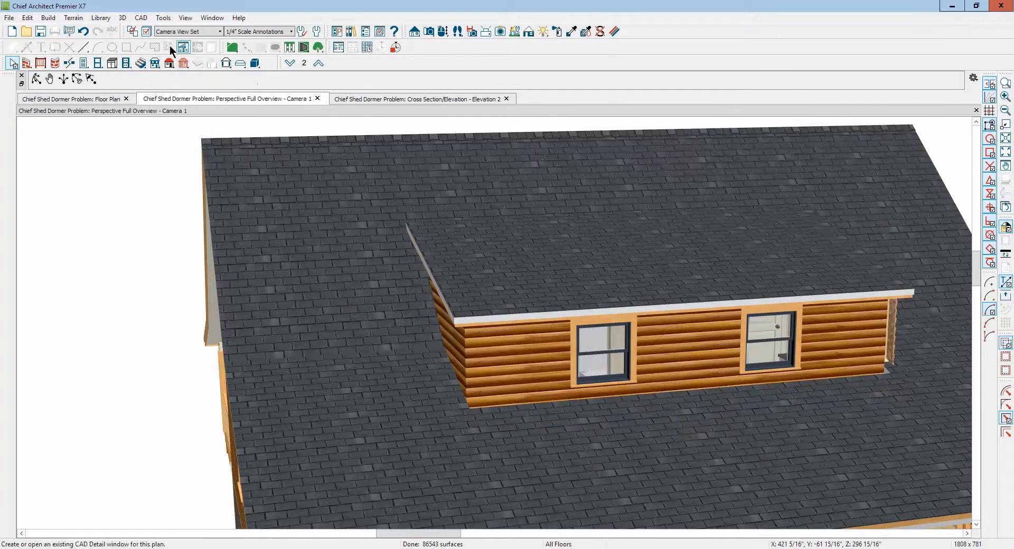
{"action": "left_click", "coordinate": [35, 79]}
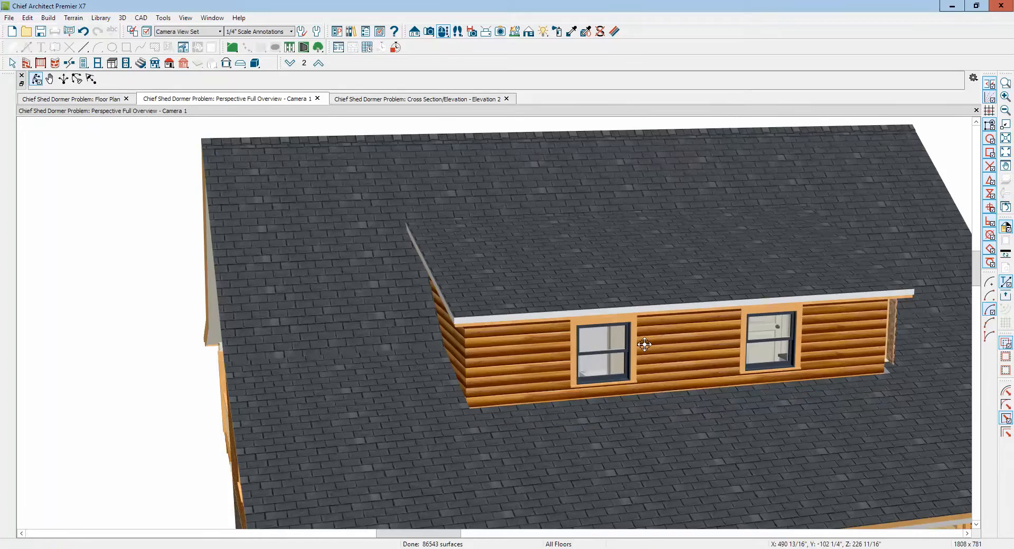
{"action": "left_click_drag", "start_coordinate": [641, 344], "coordinate": [537, 359]}
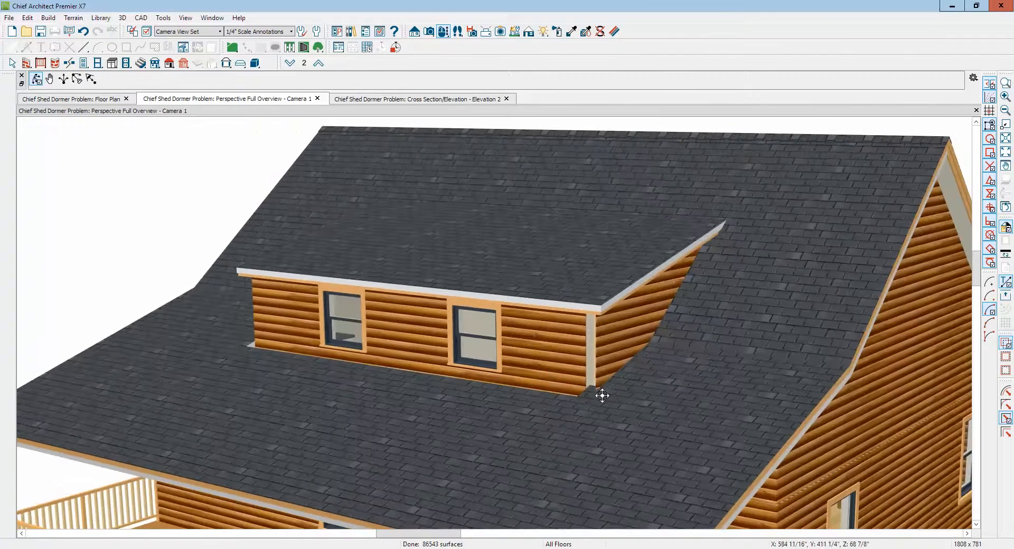
{"action": "scroll", "coordinate": [600, 395], "scroll_direction": "up", "scroll_amount": 3}
{"action": "scroll", "coordinate": [595, 391], "scroll_direction": "up", "scroll_amount": 2}
{"action": "key", "text": "space"}
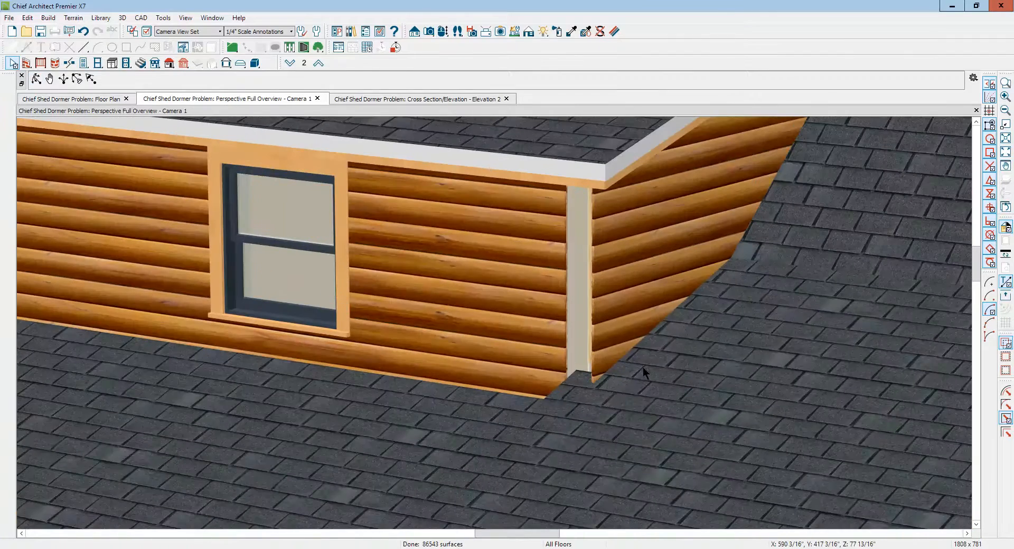
{"action": "left_click", "coordinate": [642, 372]}
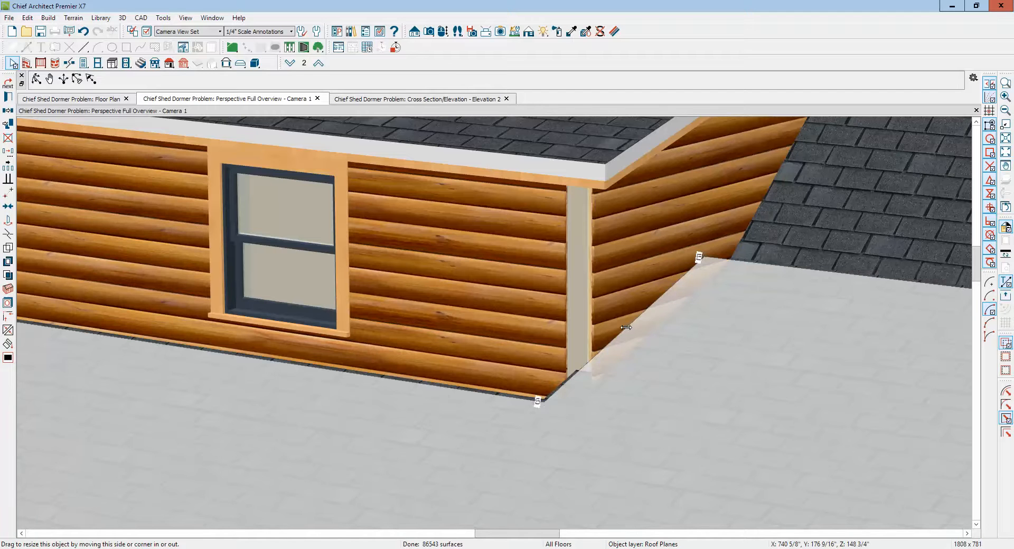
{"action": "left_click_drag", "start_coordinate": [627, 331], "coordinate": [643, 339]}
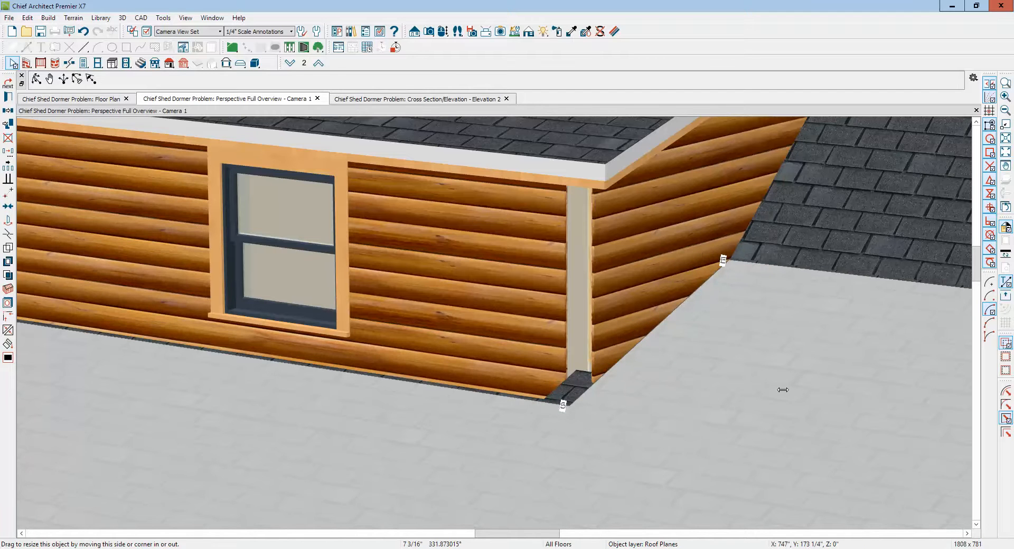
{"action": "left_click_drag", "start_coordinate": [783, 389], "coordinate": [784, 392]}
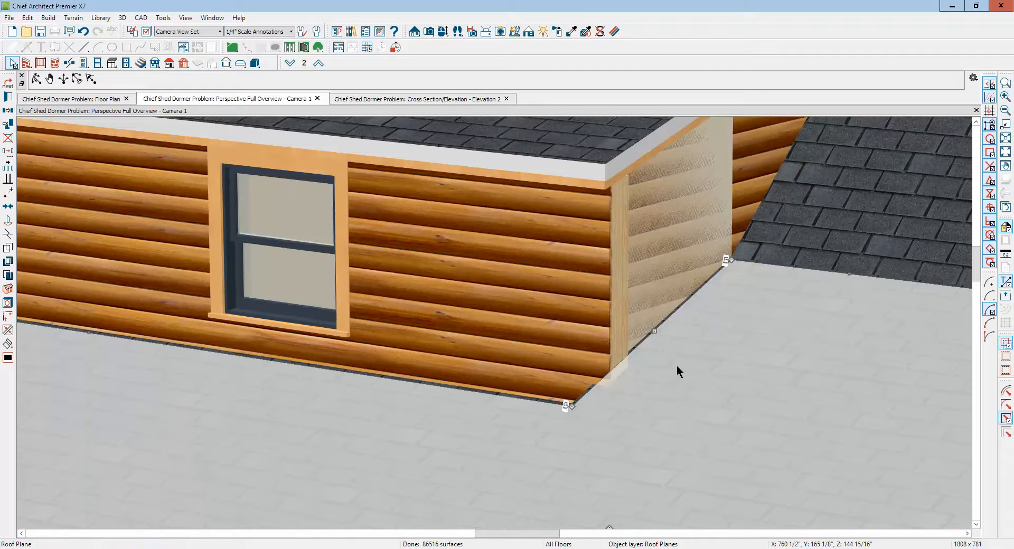
{"action": "left_click_drag", "start_coordinate": [654, 332], "coordinate": [648, 330]}
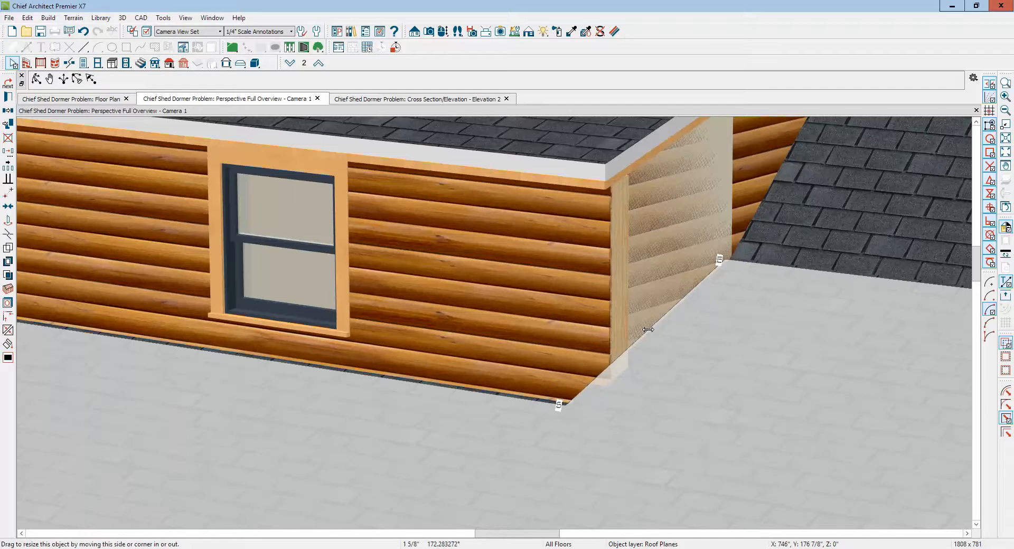
{"action": "left_click_drag", "start_coordinate": [729, 362], "coordinate": [730, 368]}
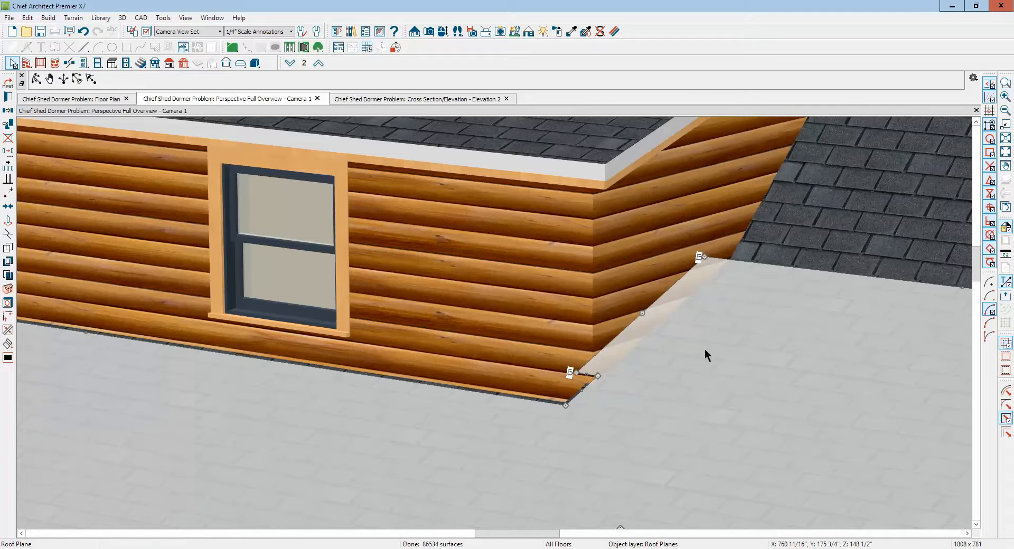
- Merge the jog's inner corner point on that side of the deck roof plane into the notch's front corner
{"action": "scroll", "coordinate": [575, 379], "scroll_direction": "up", "scroll_amount": 2}
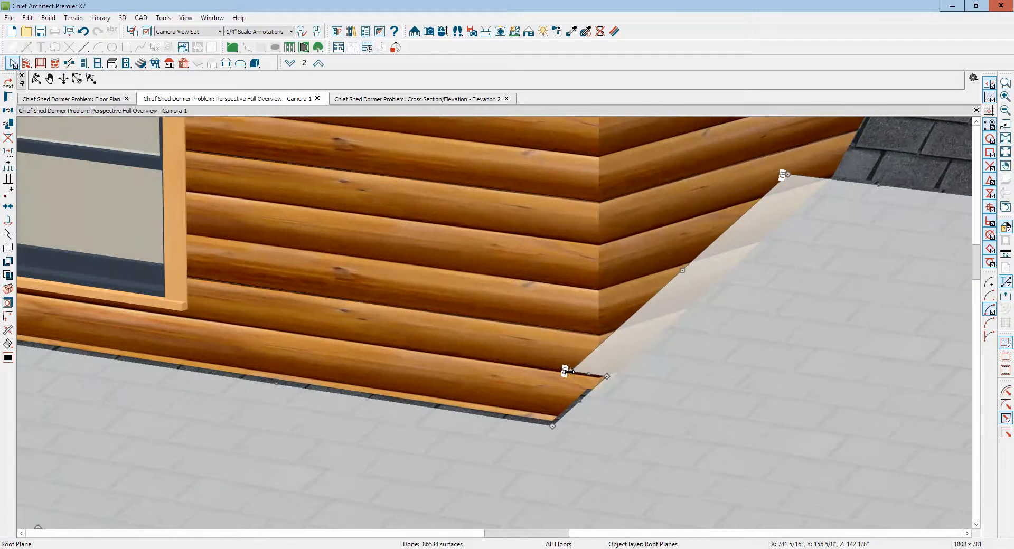
{"action": "left_click_drag", "start_coordinate": [573, 377], "coordinate": [552, 425]}
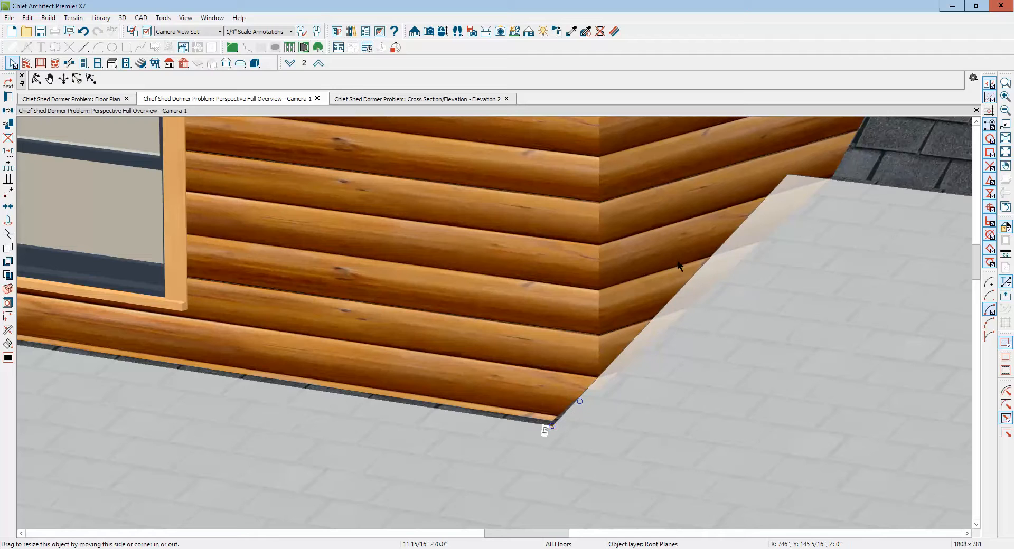
{"action": "key", "text": "Escape"}
{"action": "scroll", "coordinate": [732, 266], "scroll_direction": "down", "scroll_amount": 2}
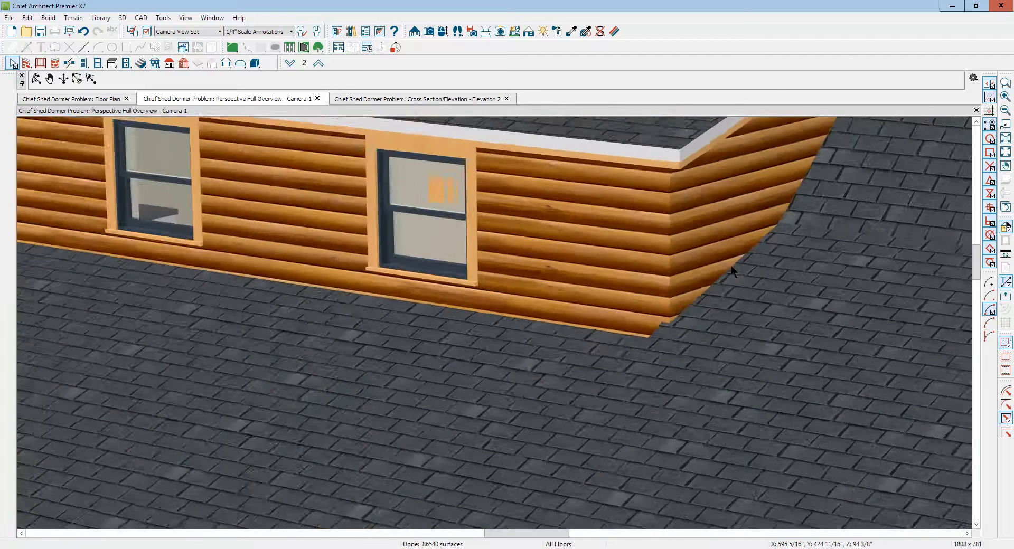
- In the floor plan, make the deck roof notch's slanted side edge near the 6068 door parallel to the house's exterior side wall
{"action": "scroll", "coordinate": [731, 266], "scroll_direction": "down", "scroll_amount": 3}
{"action": "key", "text": "ctrl+Tab"}
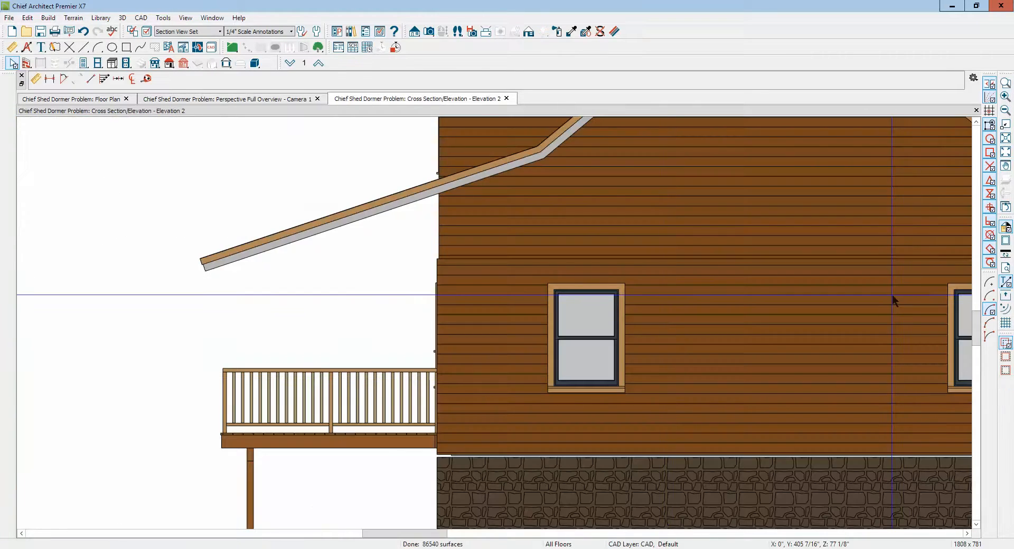
{"action": "key", "text": "ctrl+Tab"}
{"action": "scroll", "coordinate": [919, 301], "scroll_direction": "up", "scroll_amount": 3}
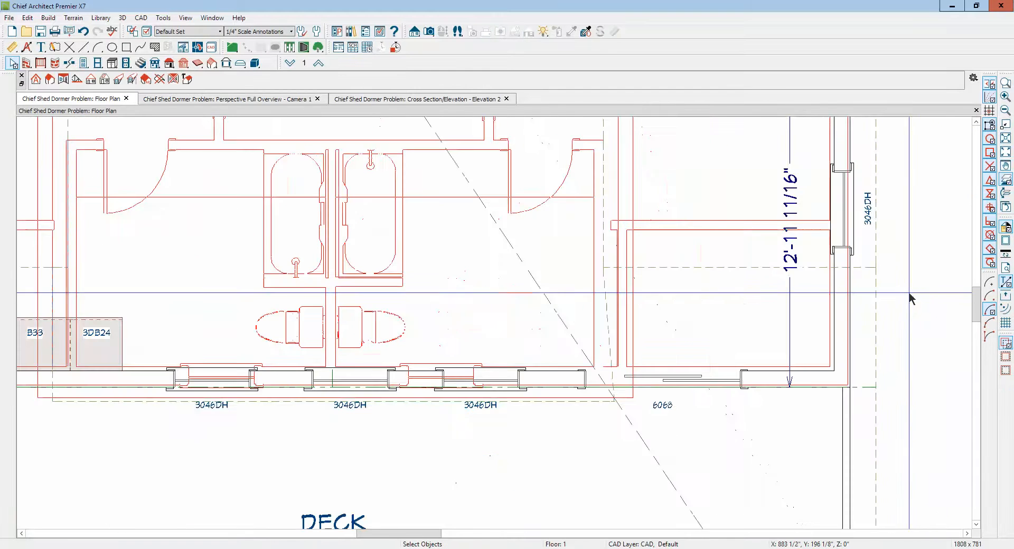
{"action": "left_click", "coordinate": [608, 328]}
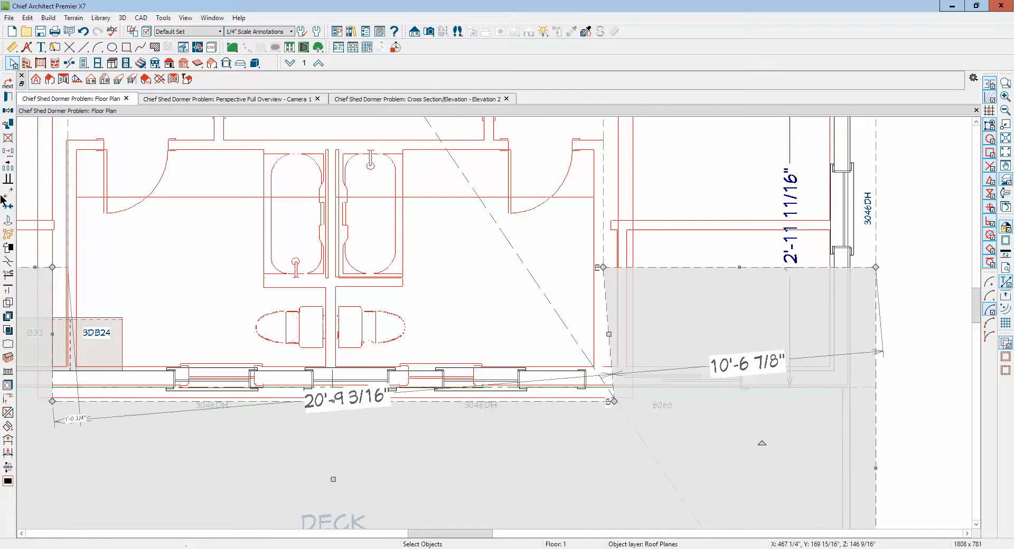
{"action": "left_click", "coordinate": [8, 178]}
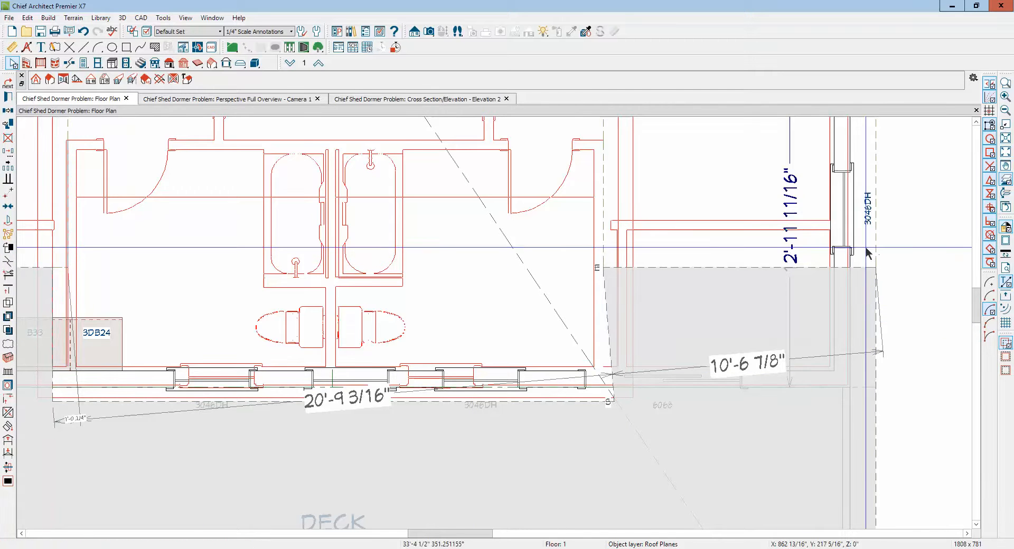
{"action": "left_click", "coordinate": [843, 254]}
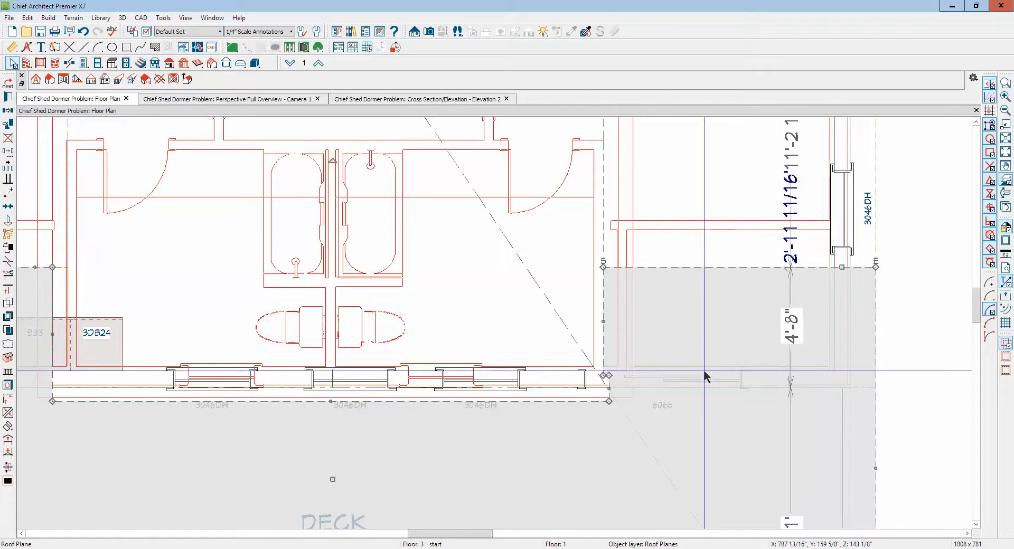
- Collapse the small jog beside the 6068 door by merging its corner points into the deck roof notch's front corner
{"action": "scroll", "coordinate": [618, 388], "scroll_direction": "up", "scroll_amount": 2}
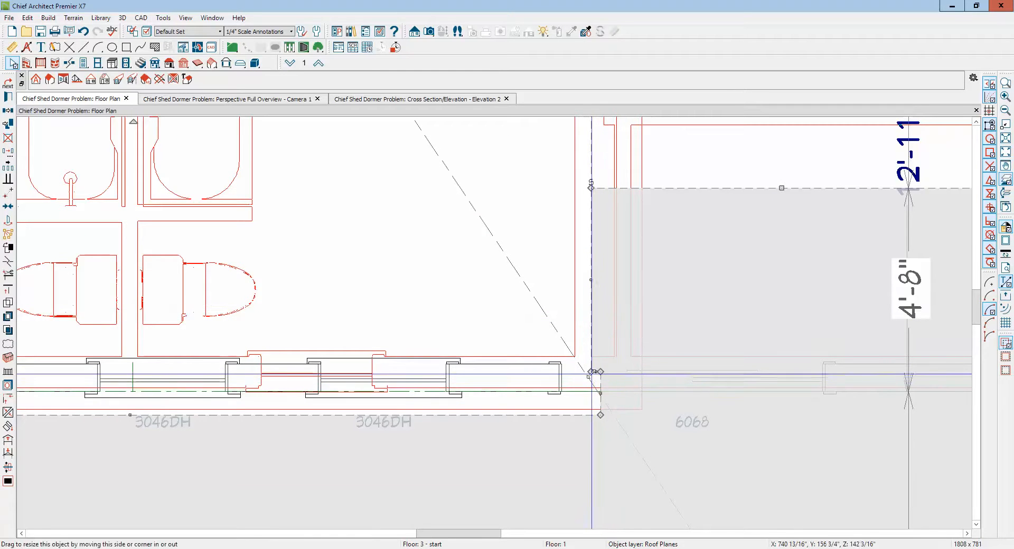
{"action": "left_click_drag", "start_coordinate": [592, 278], "coordinate": [603, 382]}
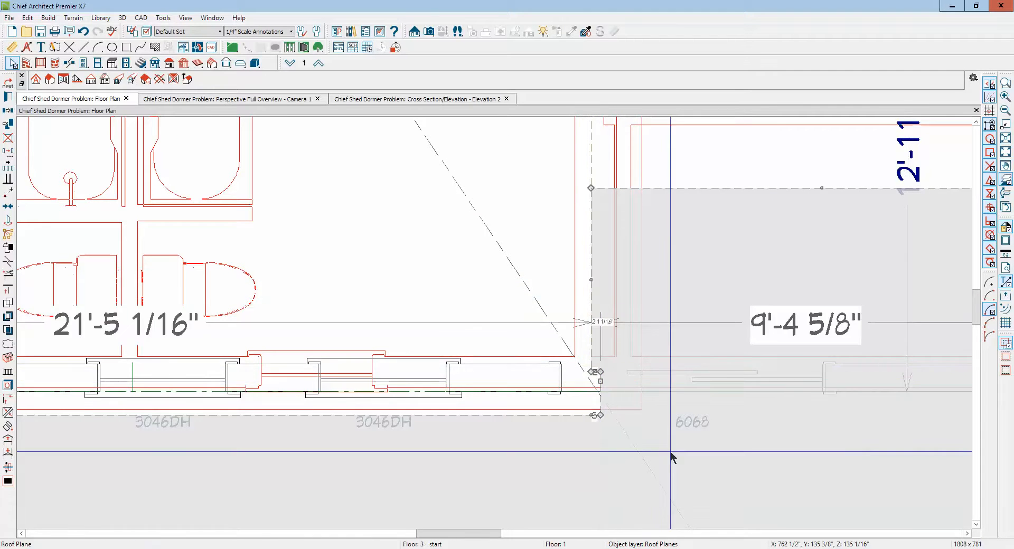
{"action": "scroll", "coordinate": [610, 420], "scroll_direction": "up", "scroll_amount": 3}
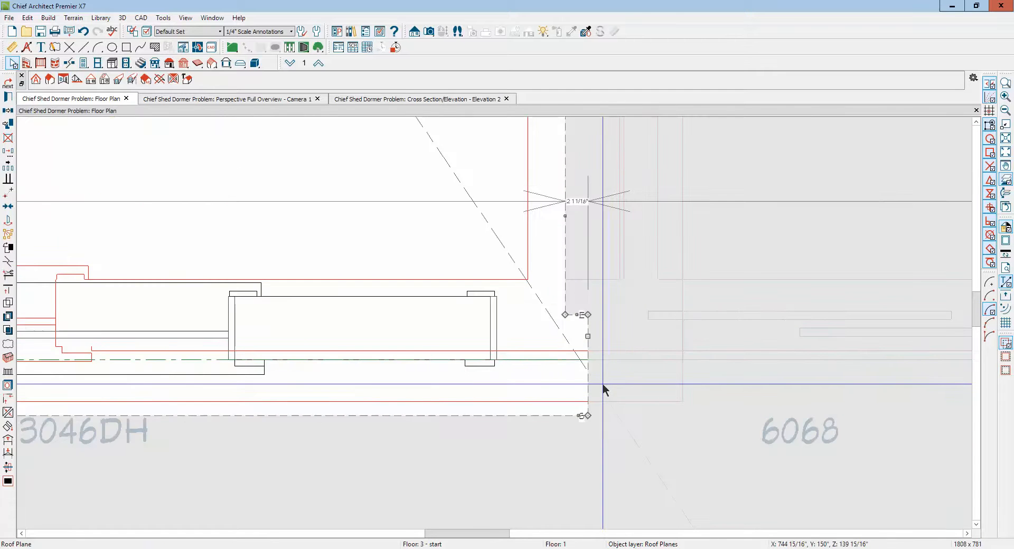
{"action": "scroll", "coordinate": [595, 354], "scroll_direction": "up", "scroll_amount": 1}
{"action": "scroll", "coordinate": [581, 312], "scroll_direction": "up", "scroll_amount": 1}
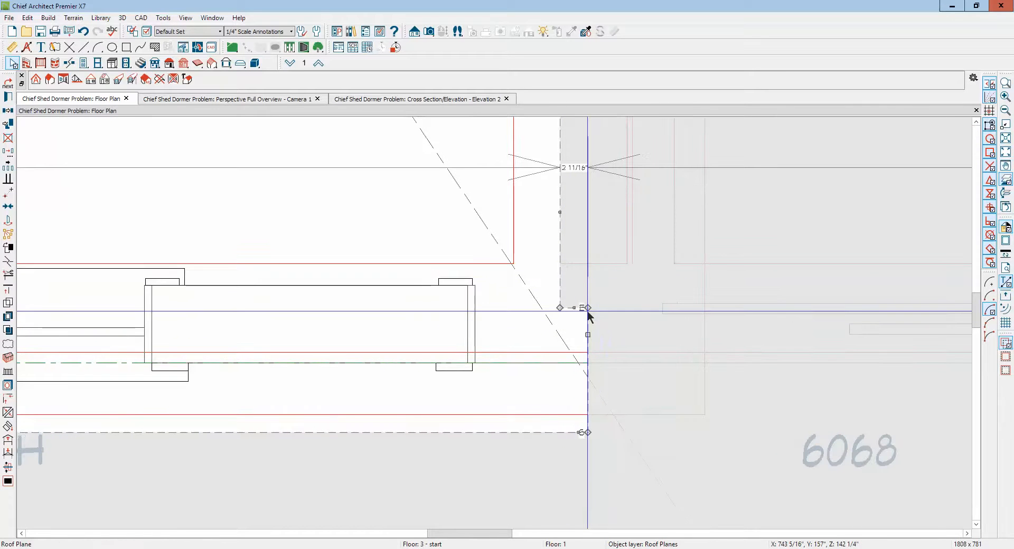
{"action": "left_click_drag", "start_coordinate": [587, 310], "coordinate": [588, 431]}
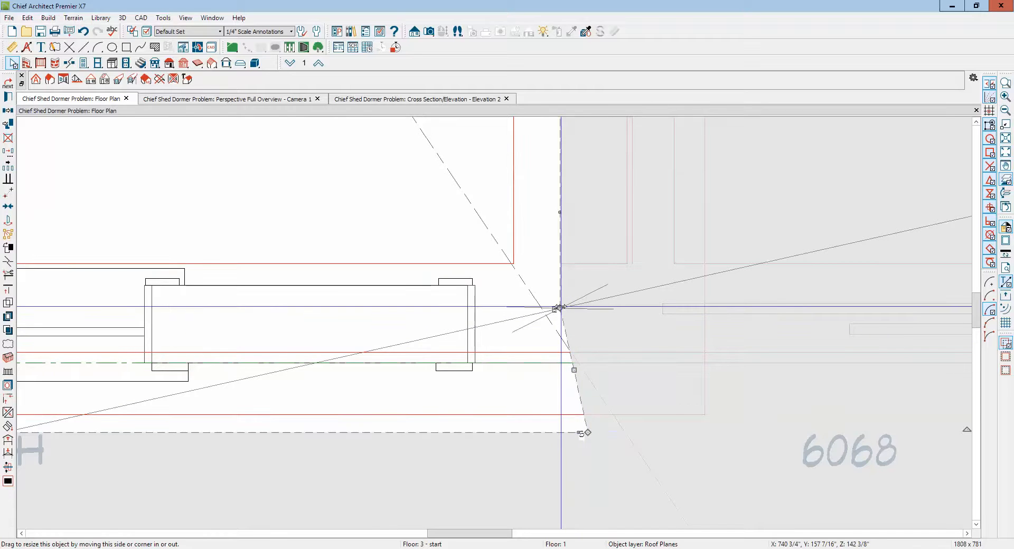
{"action": "left_click_drag", "start_coordinate": [560, 308], "coordinate": [587, 433]}
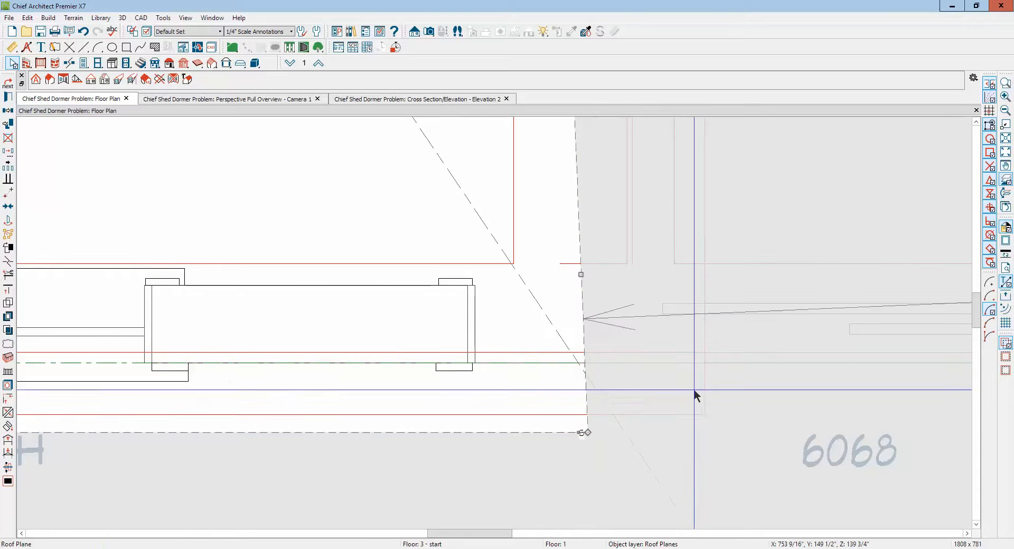
- Straighten the notch's side edge again by making it parallel to the house's exterior side wall
{"action": "scroll", "coordinate": [693, 388], "scroll_direction": "down", "scroll_amount": 5}
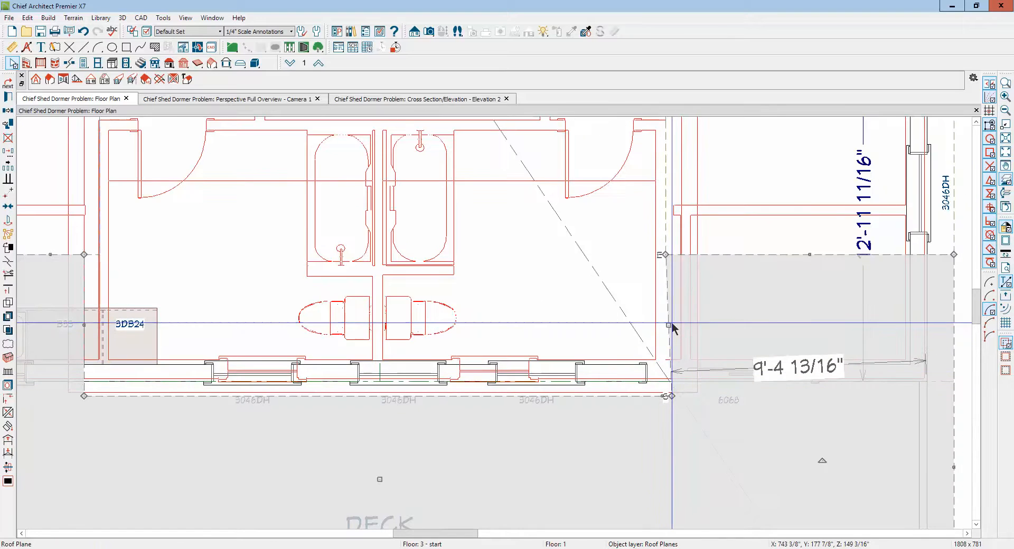
{"action": "left_click", "coordinate": [670, 326]}
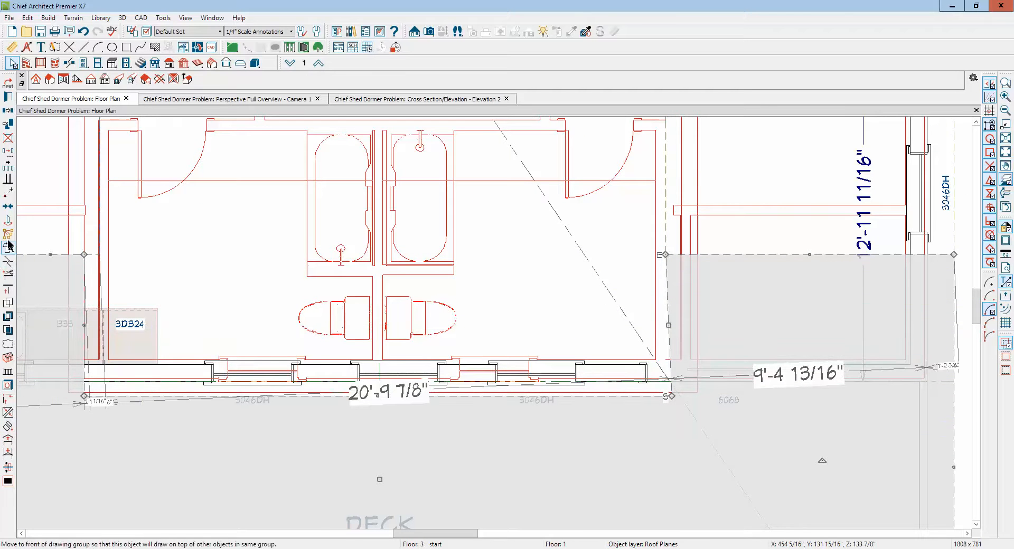
{"action": "left_click", "coordinate": [7, 180]}
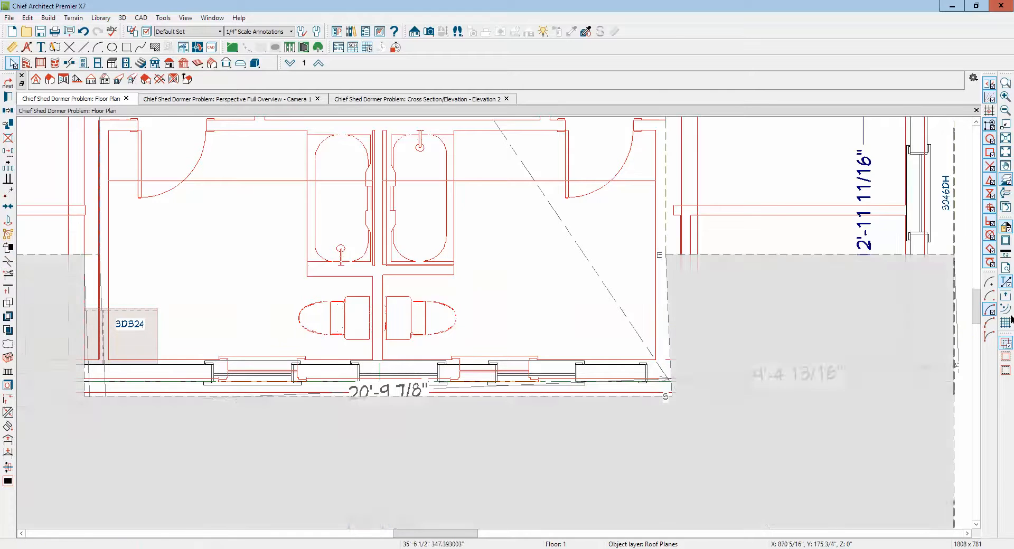
{"action": "left_click", "coordinate": [923, 268]}
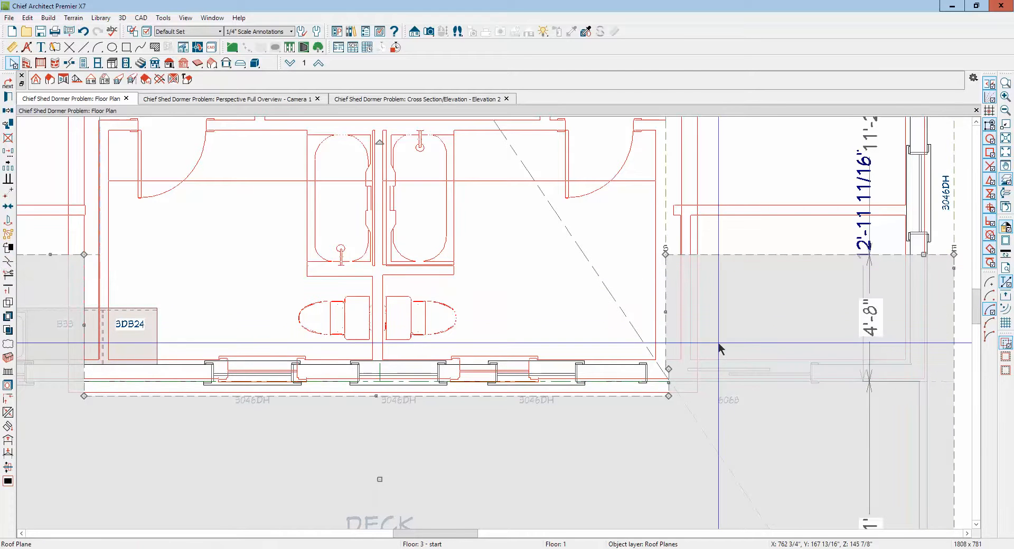
- In the perspective overview, move the deck roof notch's front edge back toward the dormer's front wall to close the gap
{"action": "left_click", "coordinate": [669, 380]}
{"action": "key", "text": "ctrl+Tab"}
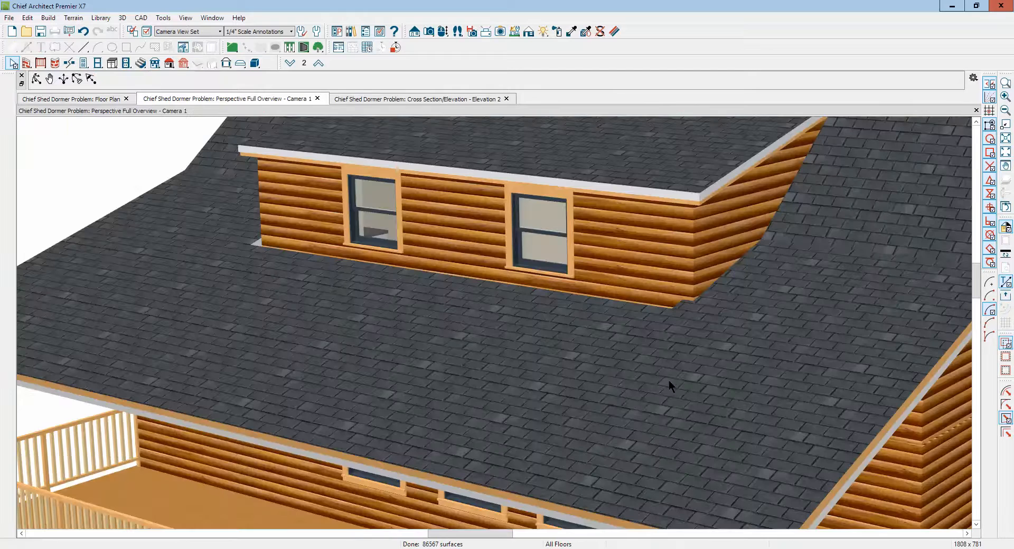
{"action": "scroll", "coordinate": [677, 310], "scroll_direction": "up", "scroll_amount": 6}
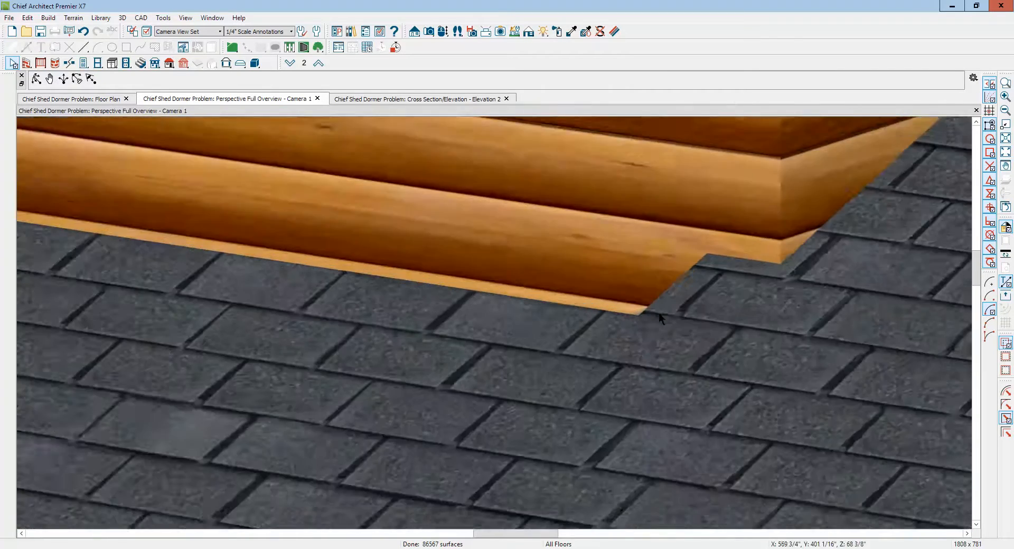
{"action": "scroll", "coordinate": [660, 317], "scroll_direction": "up", "scroll_amount": 2}
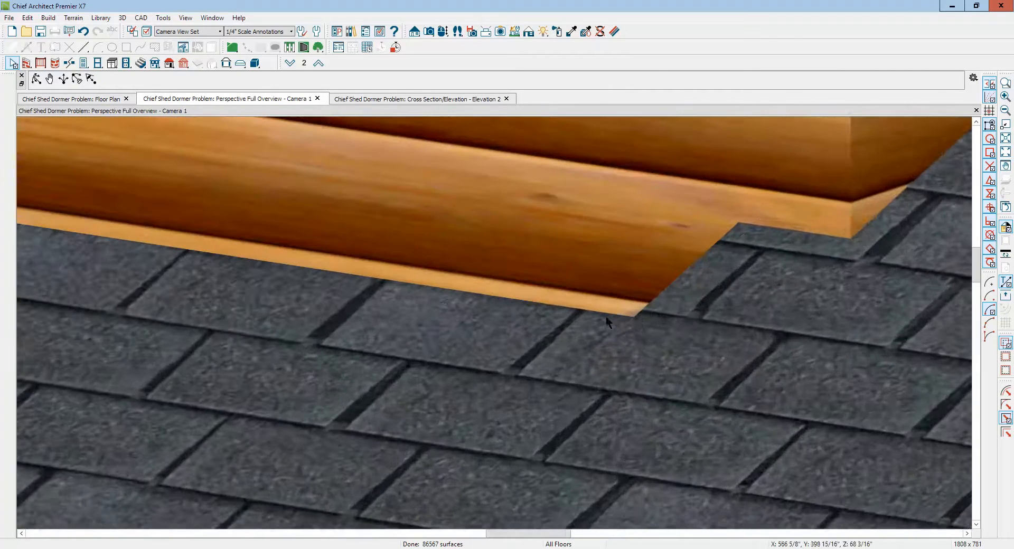
{"action": "left_click", "coordinate": [607, 319]}
{"action": "left_click_drag", "start_coordinate": [595, 327], "coordinate": [639, 284]}
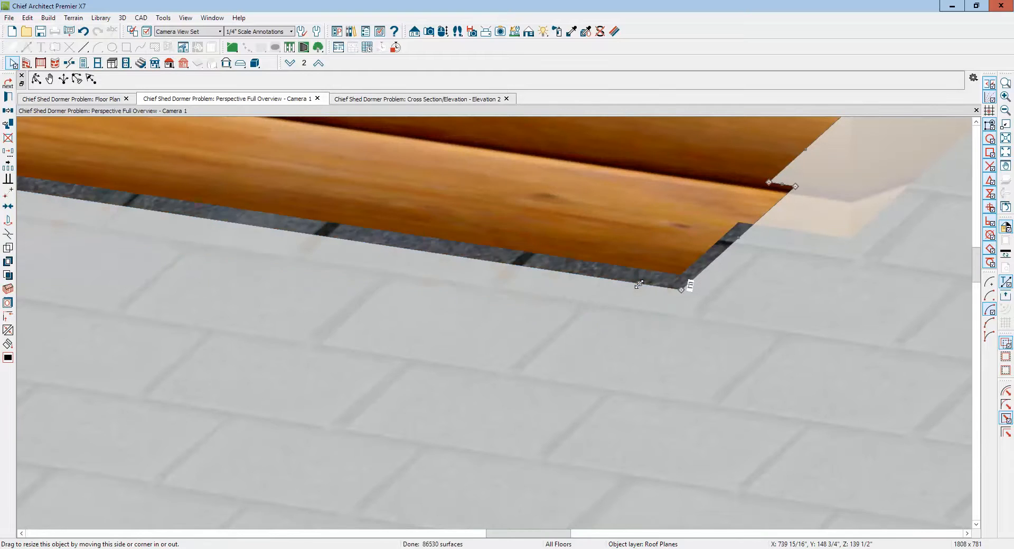
- Orbit the house and examine how the deck roof plane fits around the dormer's front and side walls
{"action": "scroll", "coordinate": [639, 285], "scroll_direction": "down", "scroll_amount": 10}
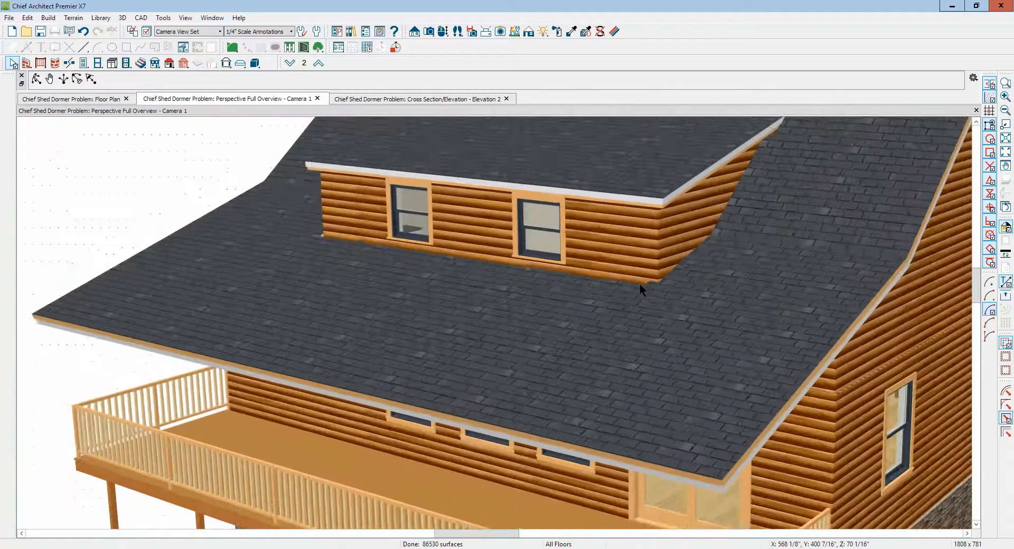
{"action": "scroll", "coordinate": [639, 284], "scroll_direction": "down", "scroll_amount": 4}
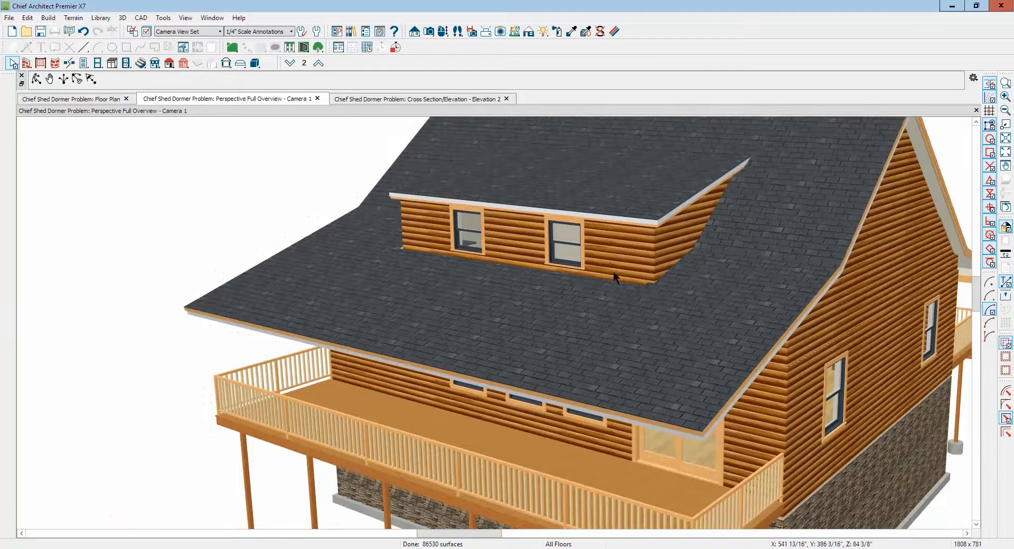
{"action": "left_click", "coordinate": [36, 79]}
{"action": "left_click_drag", "start_coordinate": [233, 224], "coordinate": [356, 345]}
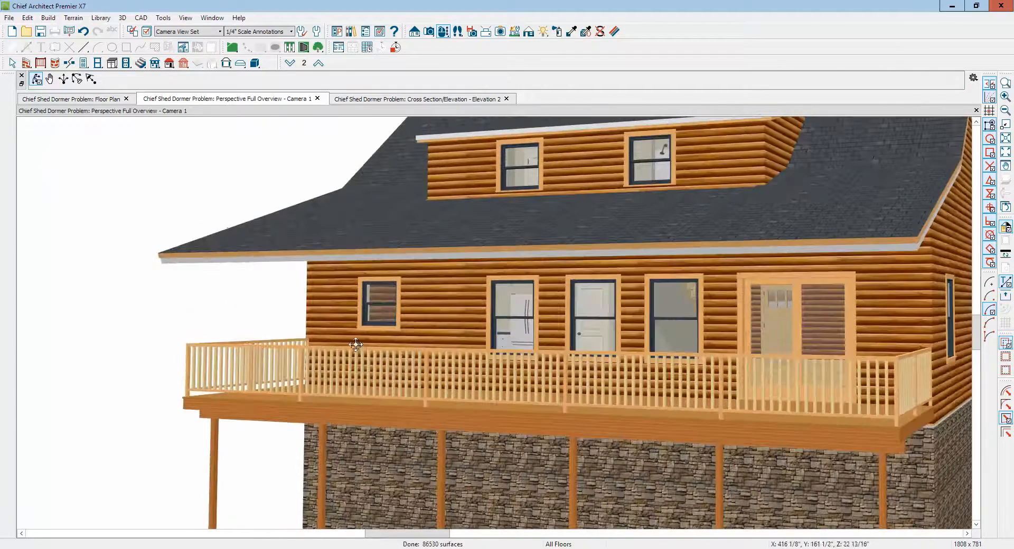
{"action": "left_click_drag", "start_coordinate": [711, 362], "coordinate": [624, 397]}
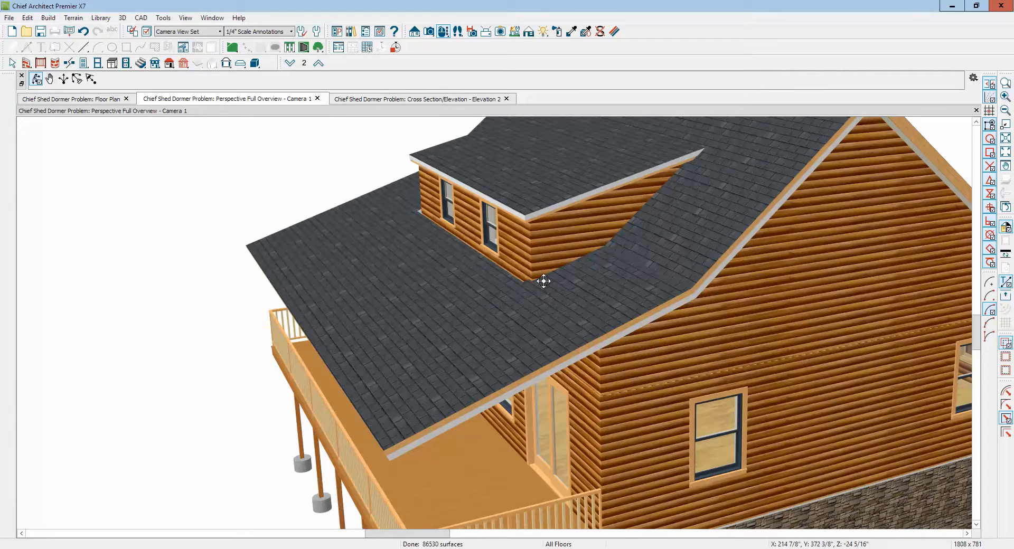
{"action": "key", "text": "space"}
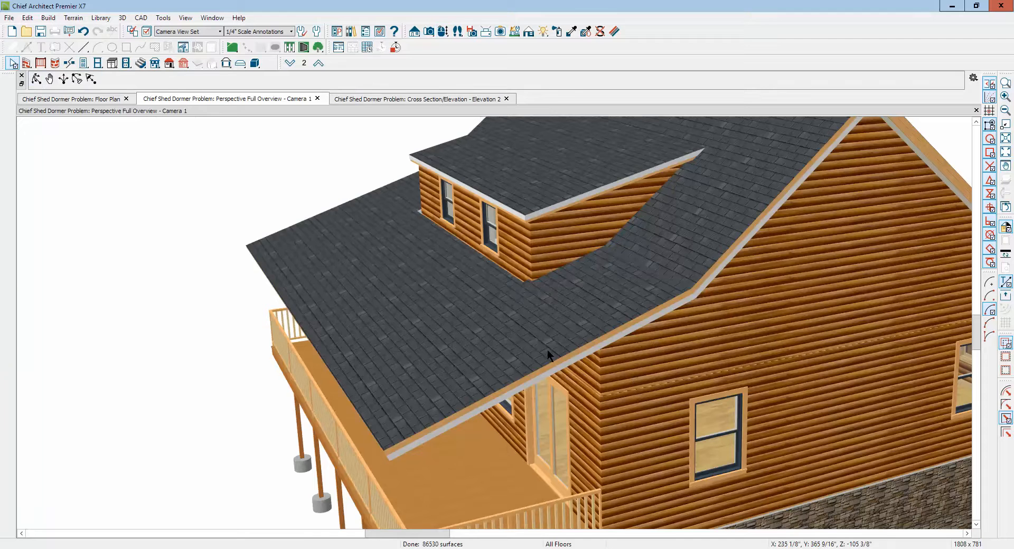
{"action": "left_click", "coordinate": [547, 350]}
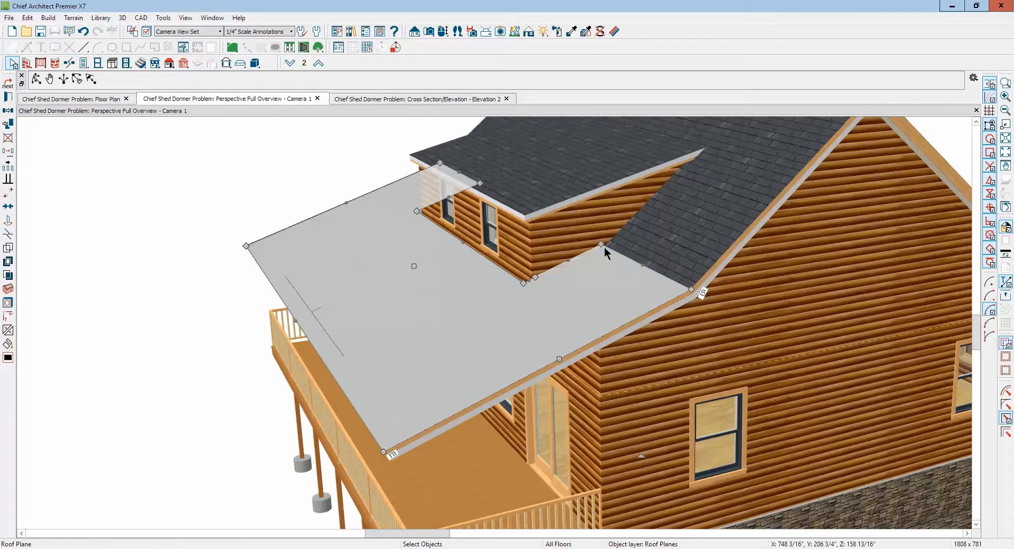
{"action": "key", "text": "Escape"}
{"action": "scroll", "coordinate": [174, 226], "scroll_direction": "down", "scroll_amount": 4}
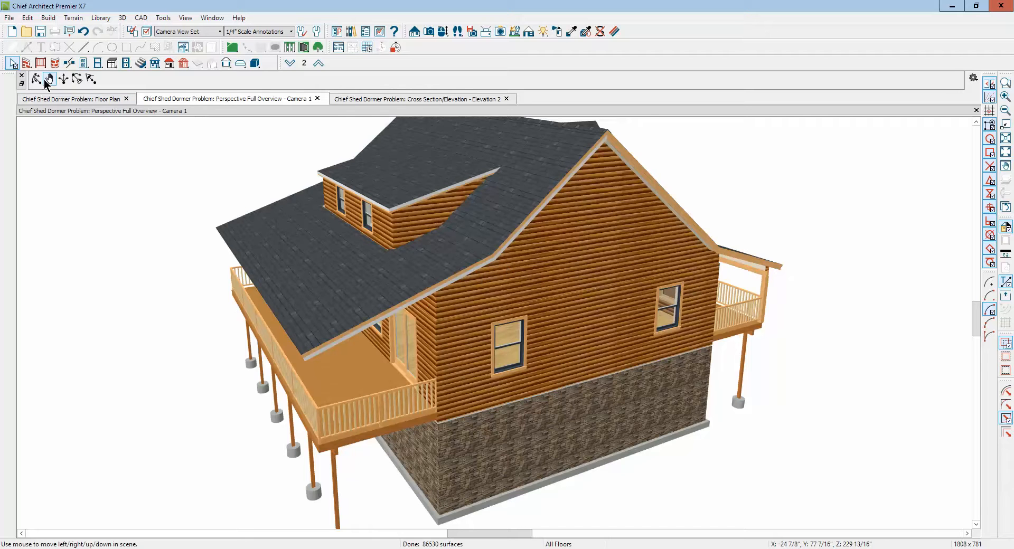
- Show the side elevation and examine the deck roof's profile against the whole house
{"action": "left_click", "coordinate": [417, 99]}
{"action": "scroll", "coordinate": [233, 212], "scroll_direction": "down", "scroll_amount": 3}
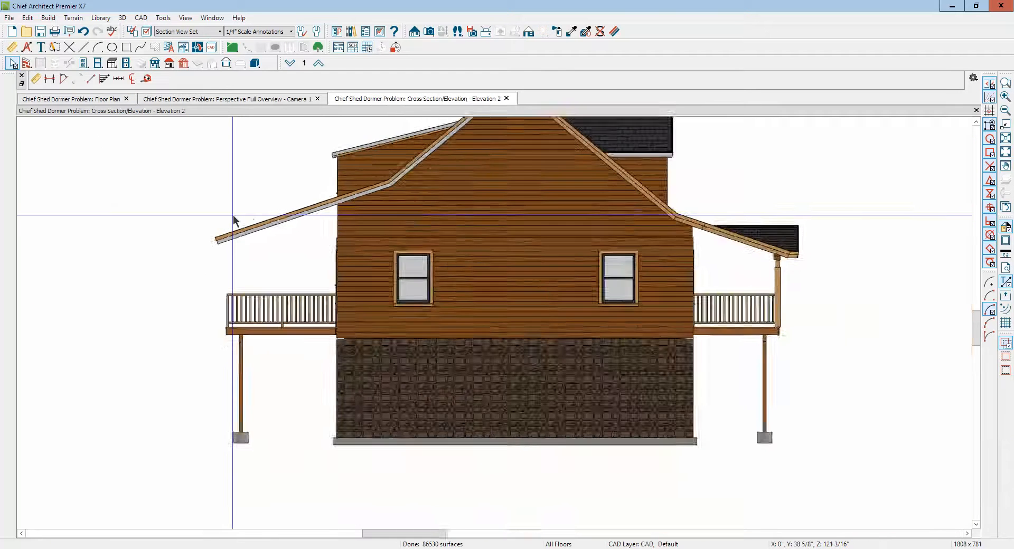
{"action": "scroll", "coordinate": [233, 215], "scroll_direction": "down", "scroll_amount": 3}
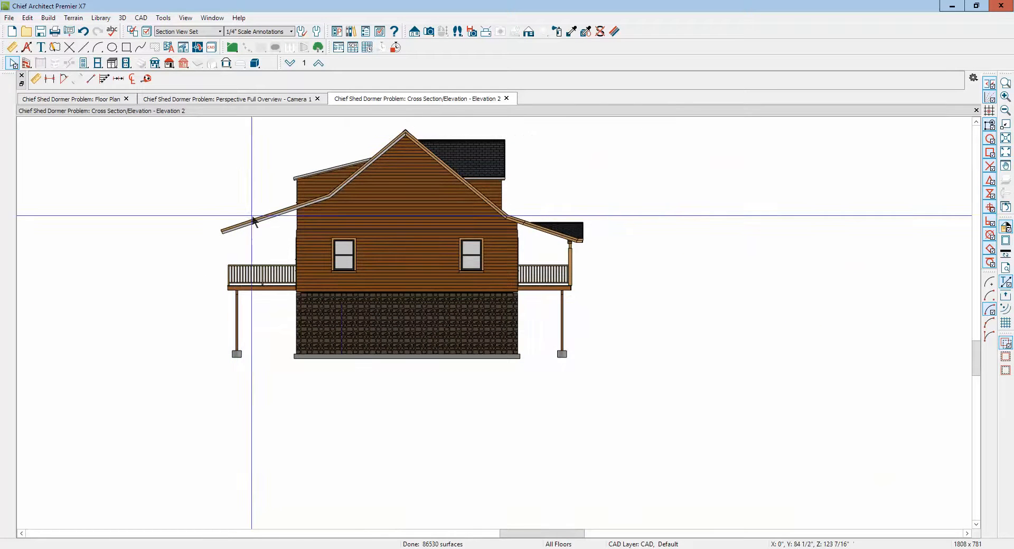